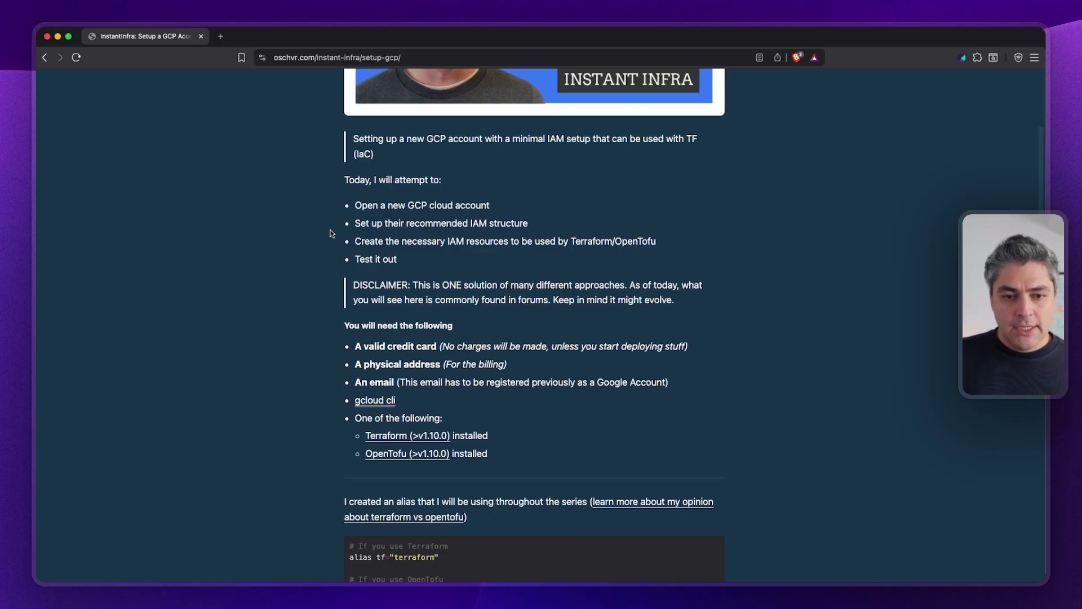
Highlight the IAM structure, IAM resources and Test it out goals, then the requirements list.
drag(334, 233, 562, 227)
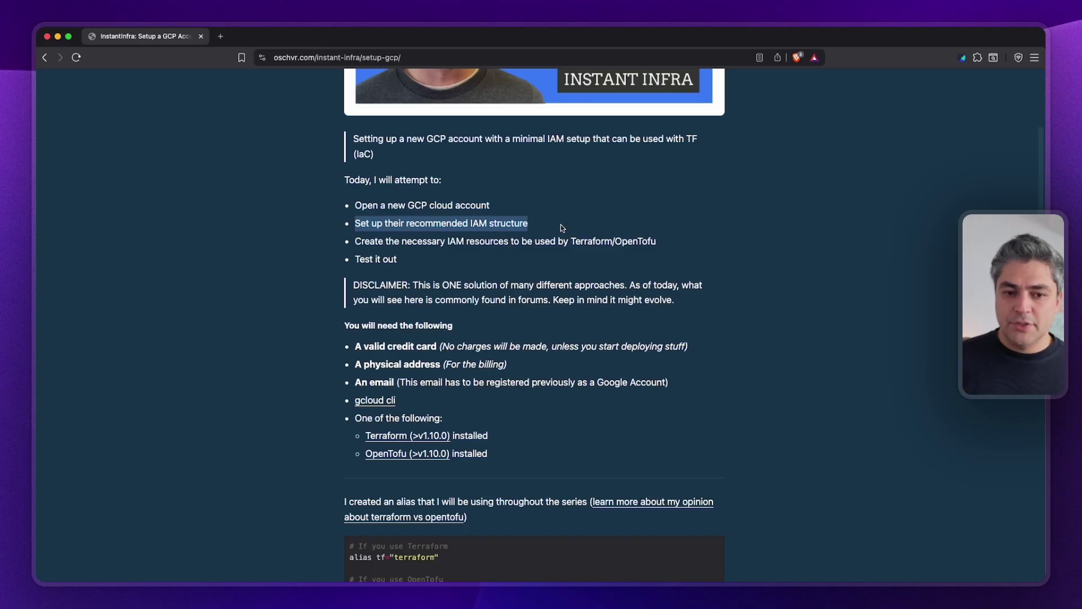
triple_click(394, 241)
scroll(393, 241, down, 1)
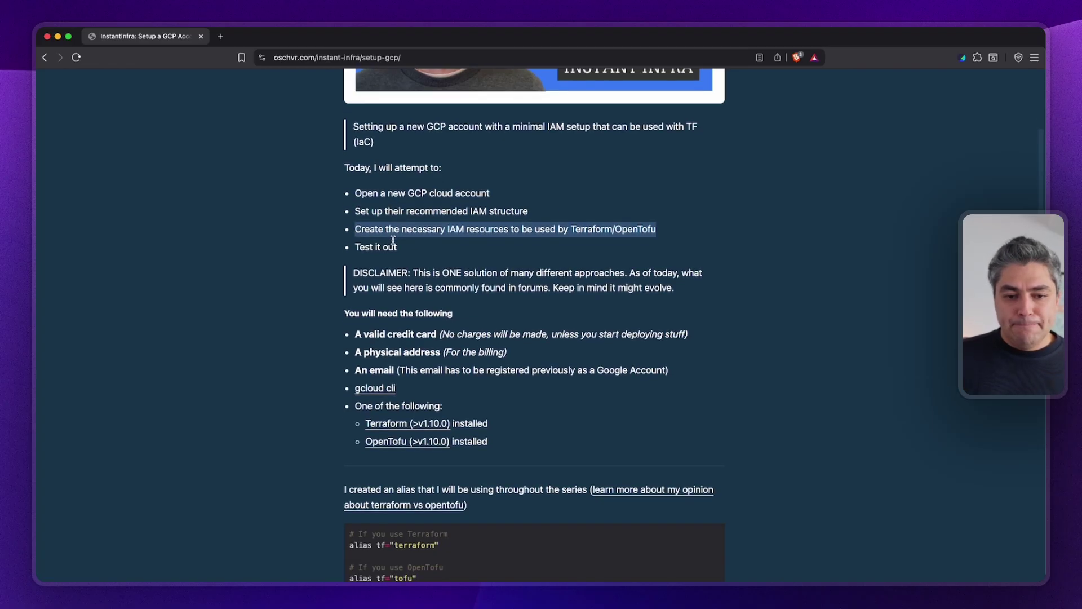
scroll(393, 241, down, 5)
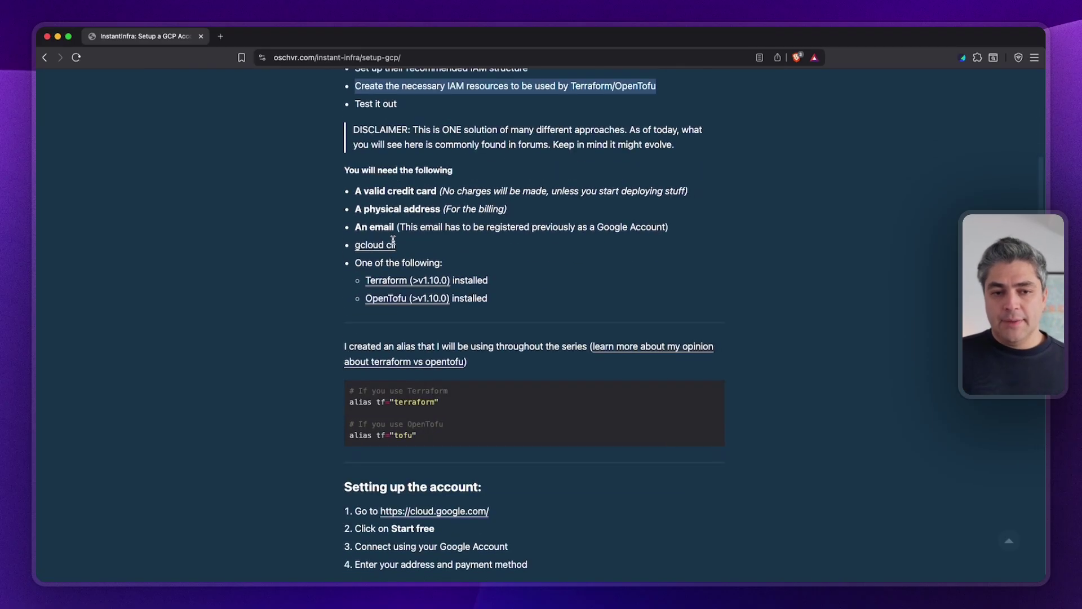
triple_click(369, 109)
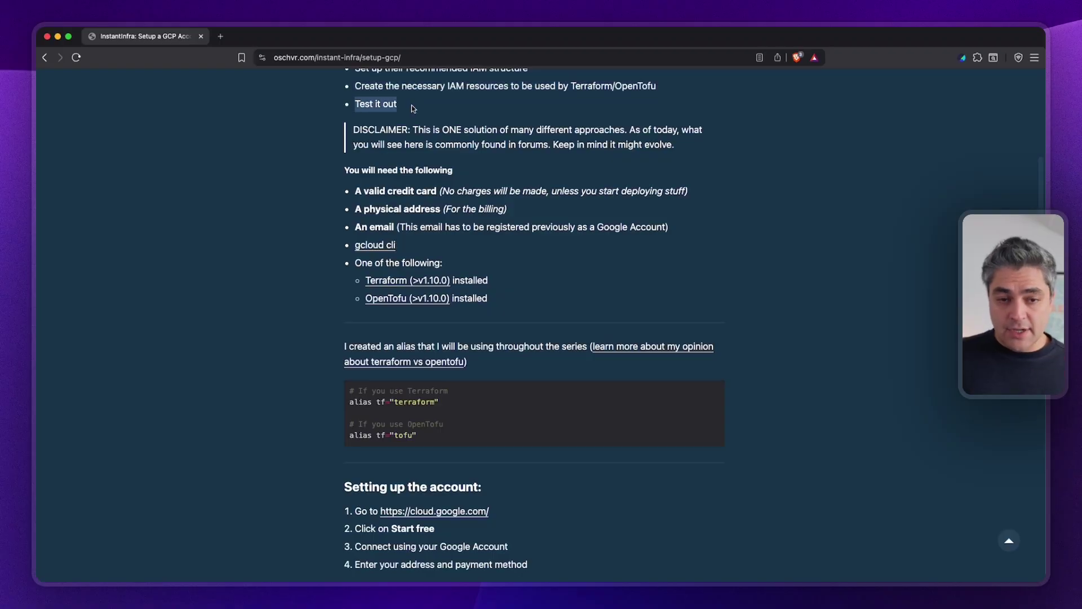
drag(354, 191, 681, 234)
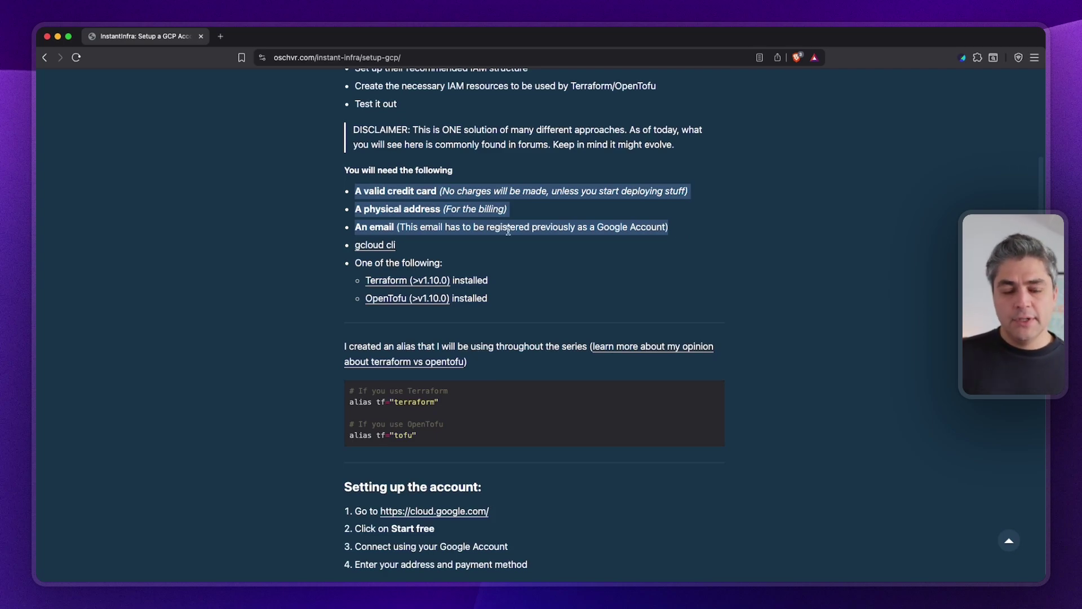
Highlight each requirement in turn: valid credit card, email, and gcloud cli.
click(402, 205)
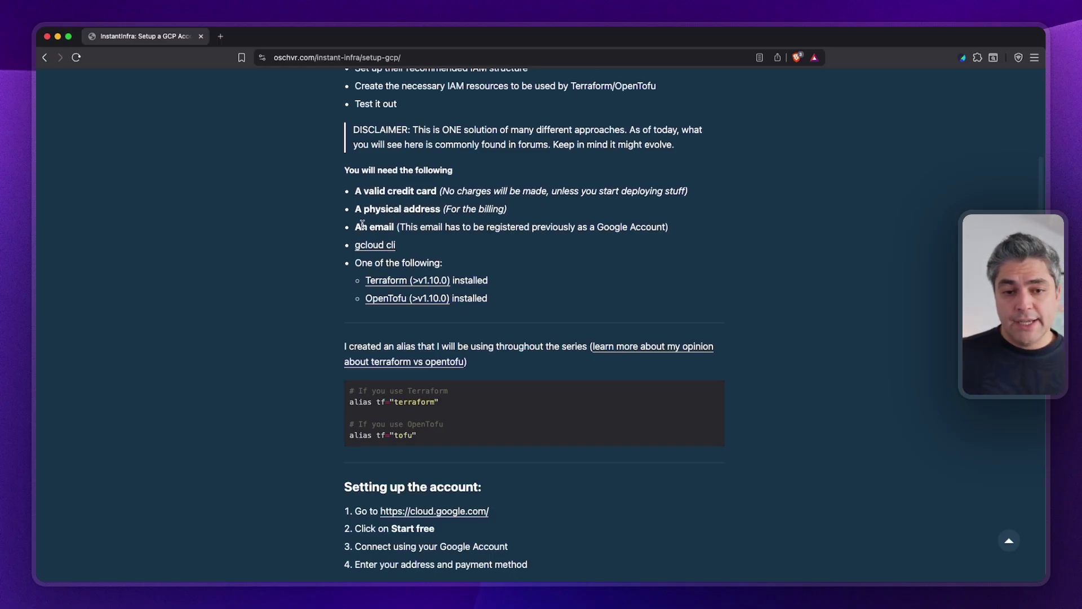
drag(354, 227, 405, 227)
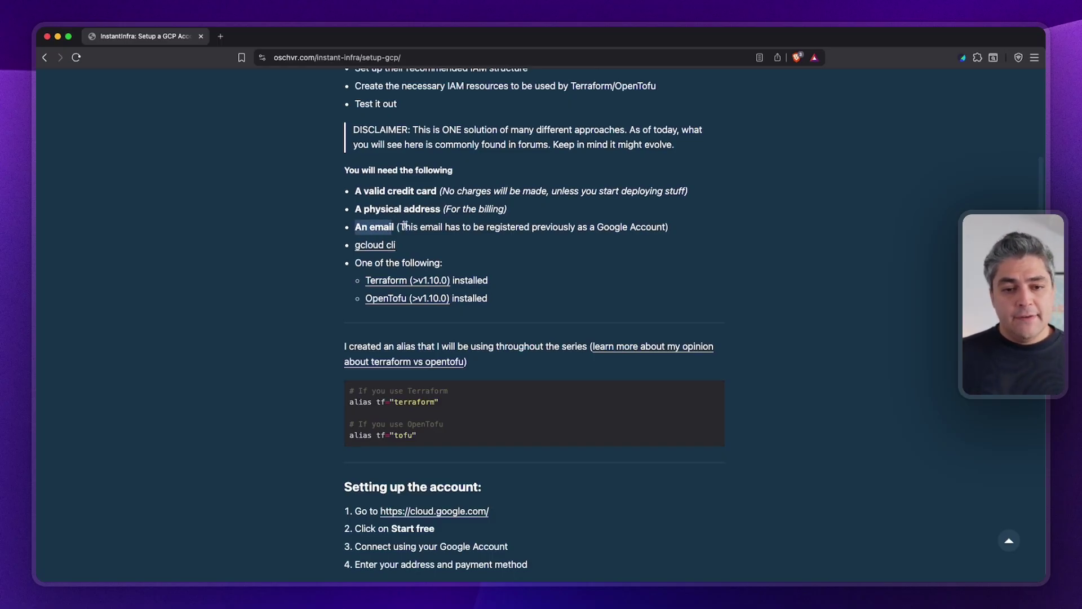
drag(364, 192, 434, 192)
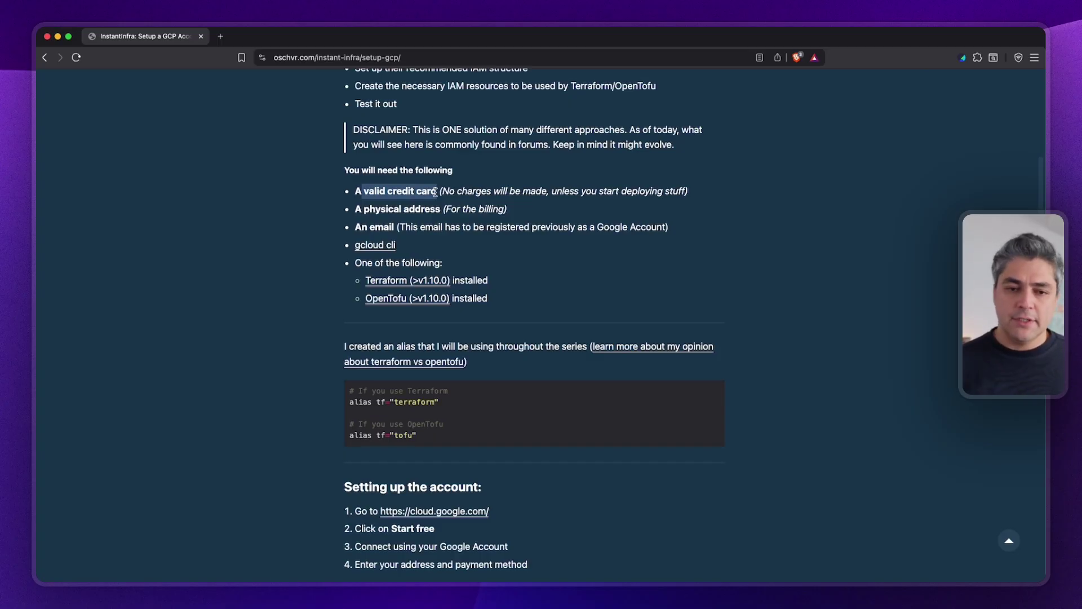
click(435, 192)
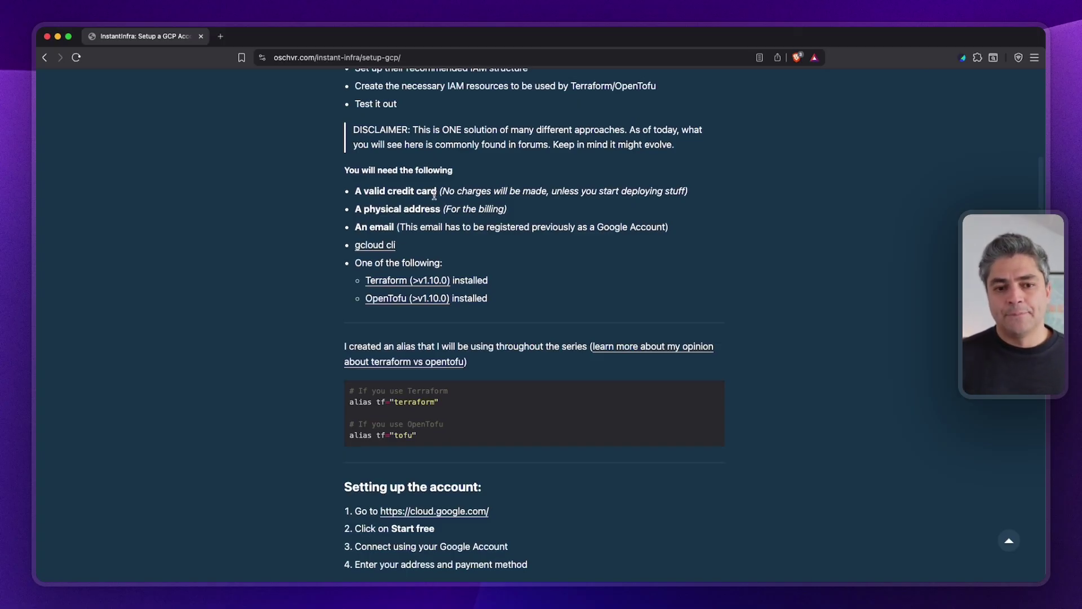
drag(355, 227, 664, 227)
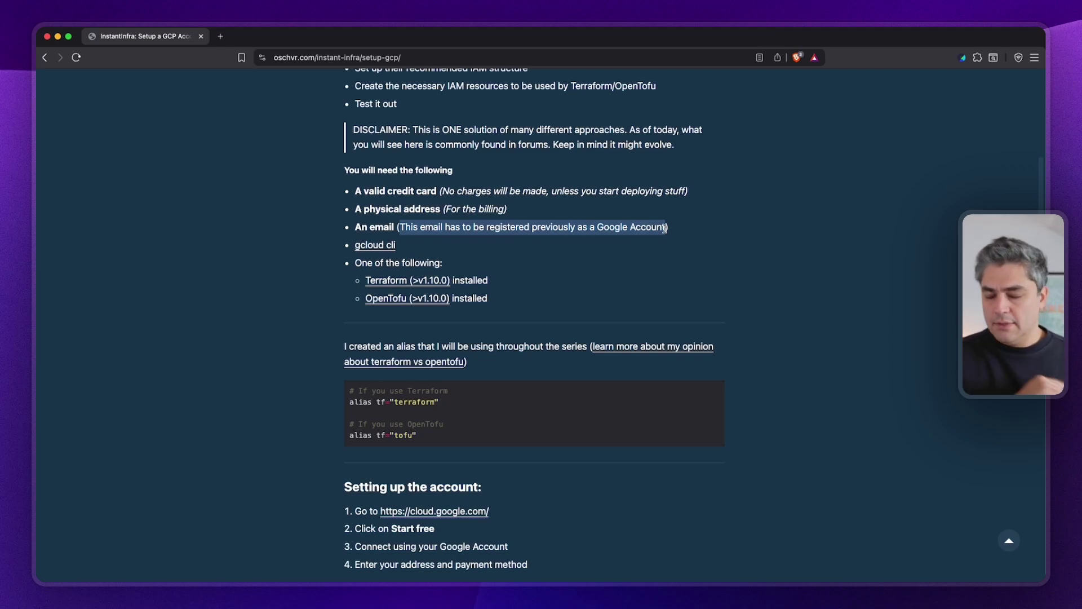
click(525, 241)
drag(347, 231, 701, 231)
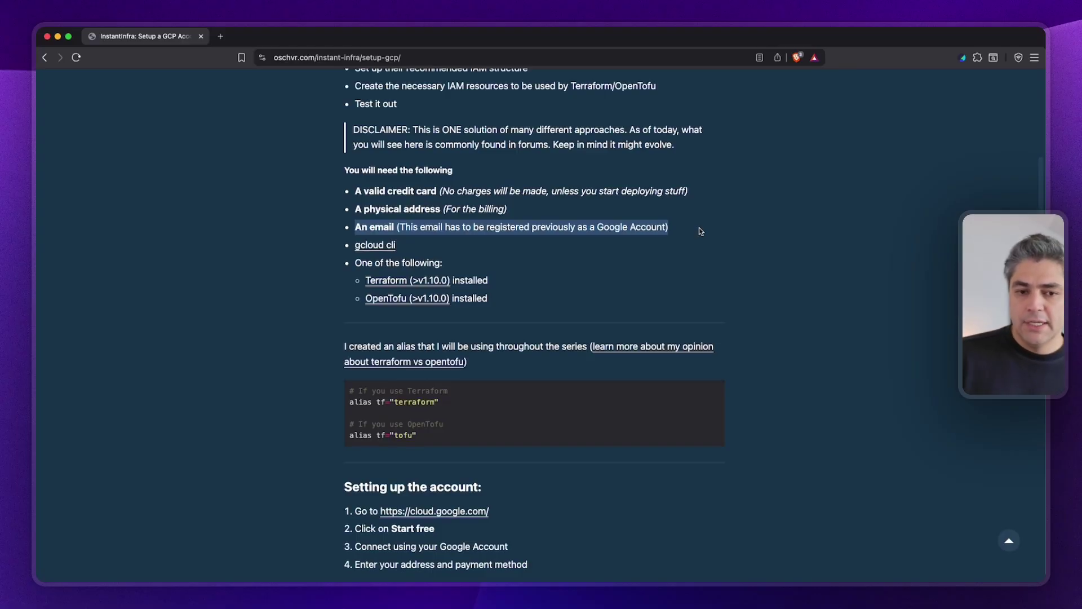
click(410, 248)
drag(406, 246, 245, 243)
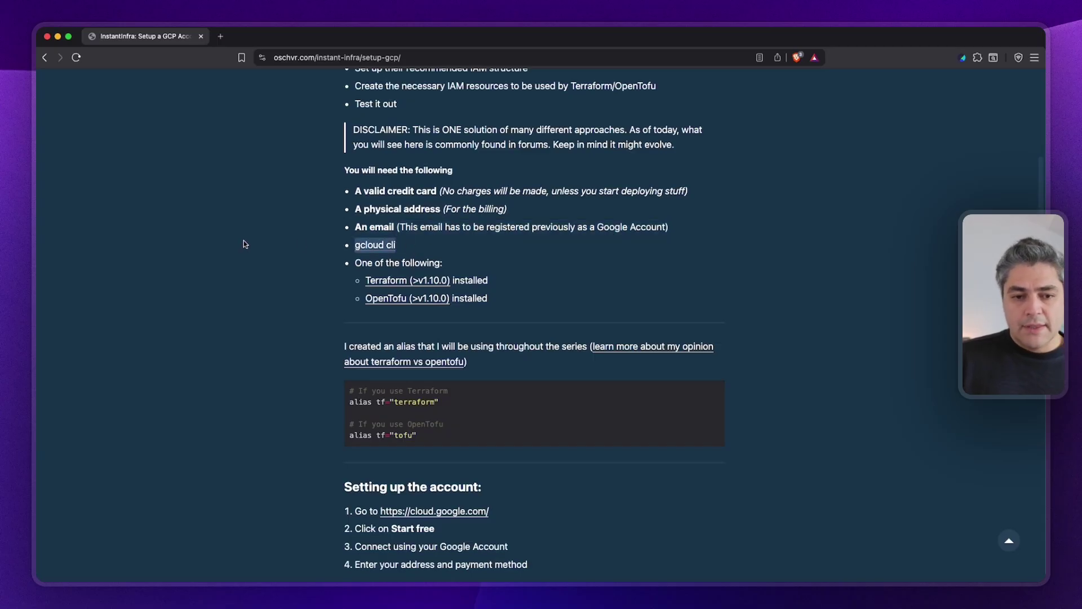
click(406, 249)
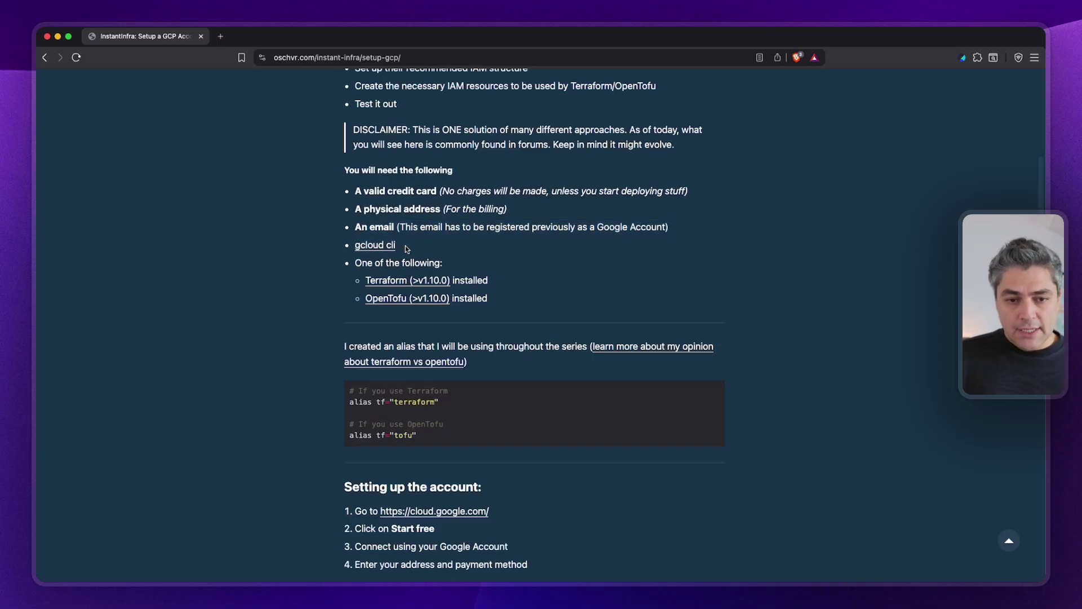
Open the gcloud CLI install docs in a new tab and return to the InstantInfra setup post.
click(365, 247)
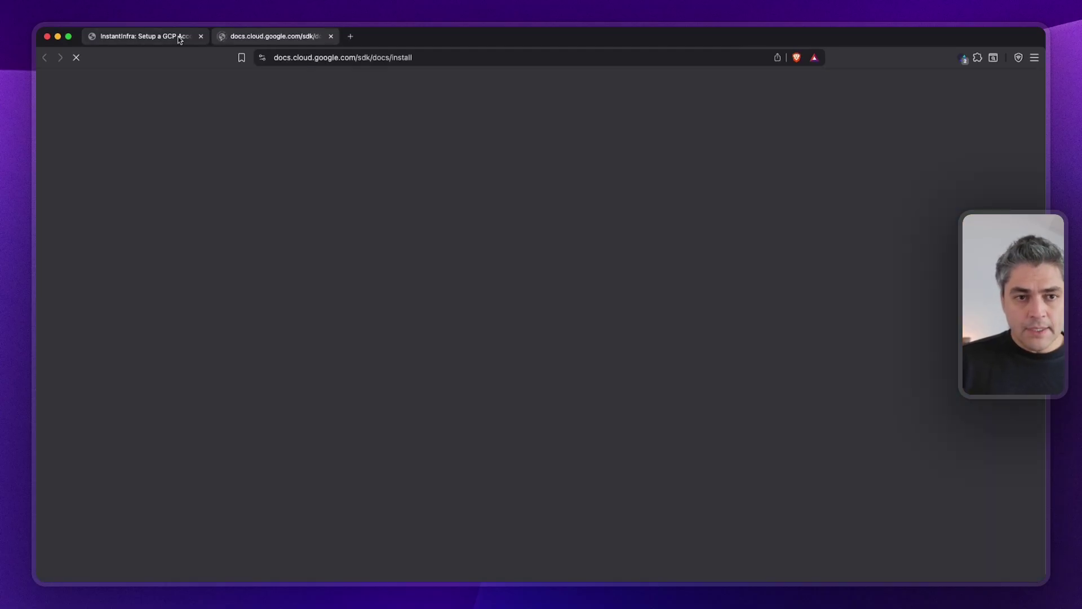
scroll(483, 374, down, 3)
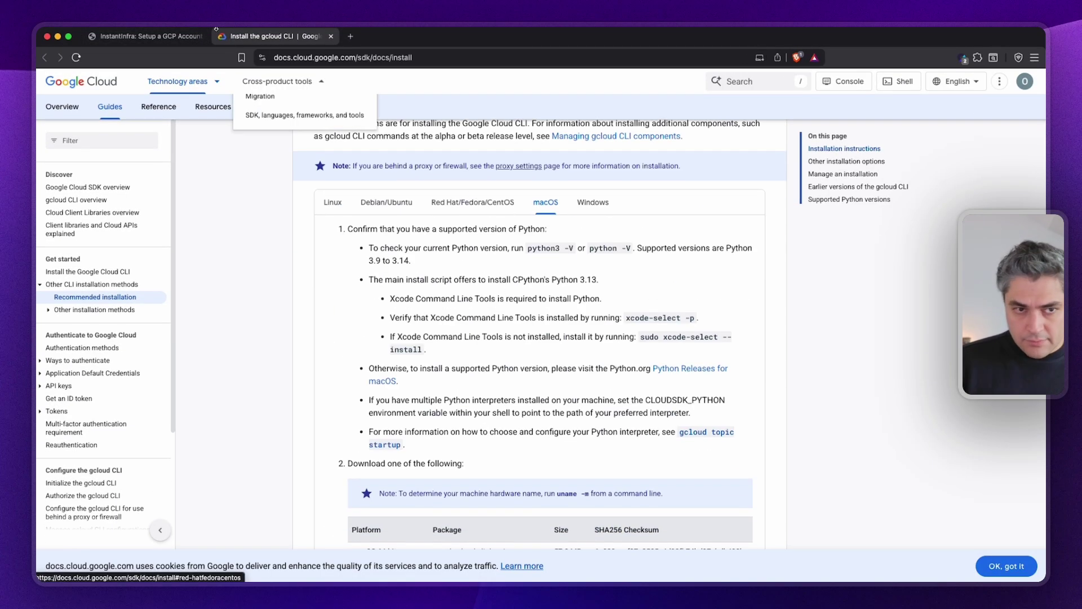
click(153, 35)
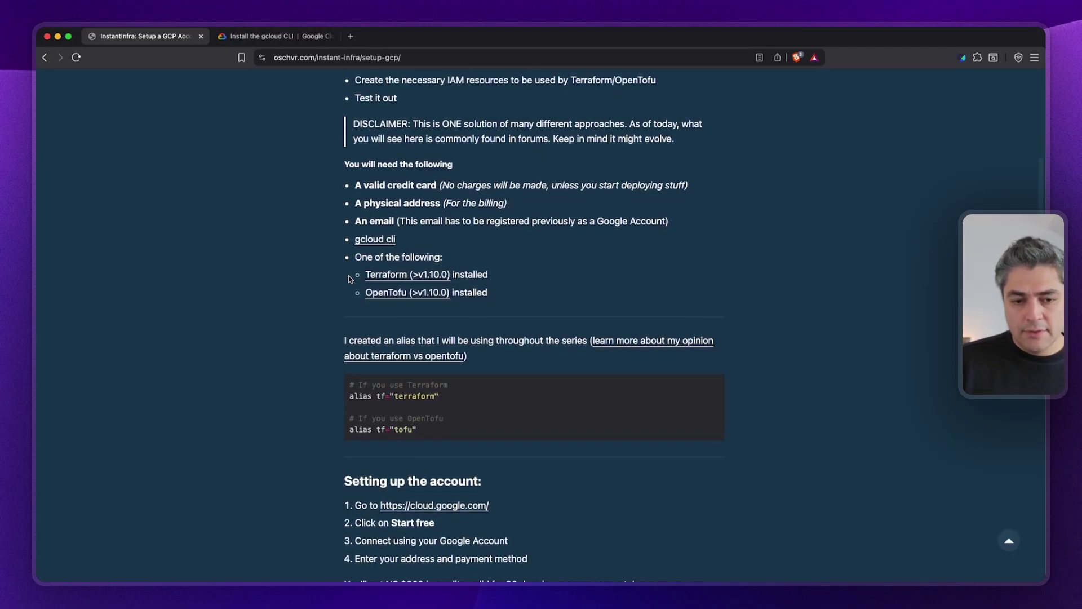
Highlight the alias paragraph and the OpenTofu and Terraform alias lines, then tile the browser left.
drag(560, 285, 330, 249)
scroll(321, 245, down, 3)
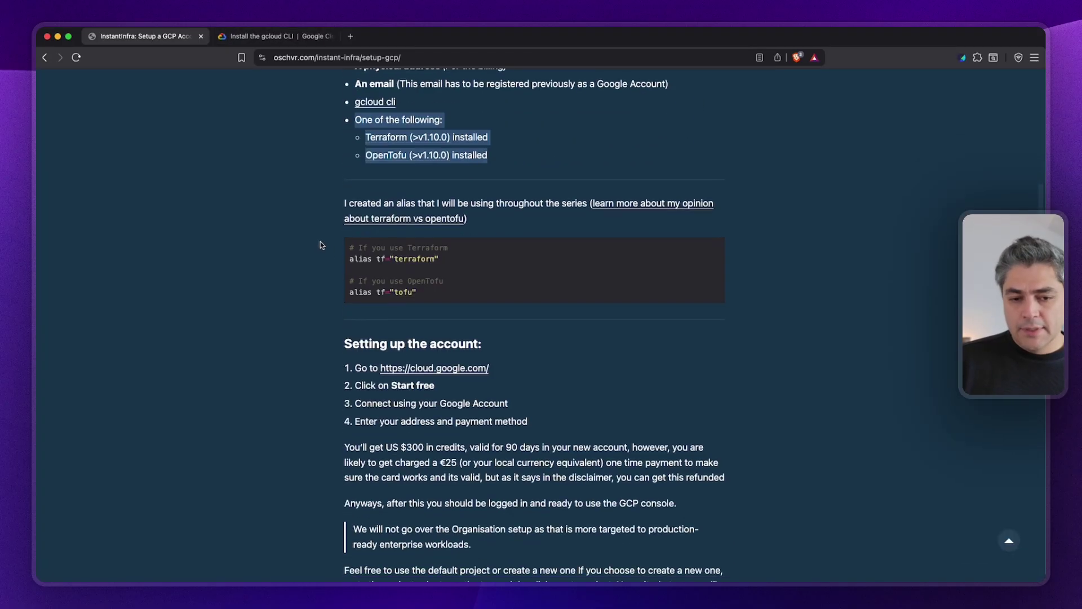
drag(342, 202, 603, 293)
click(489, 275)
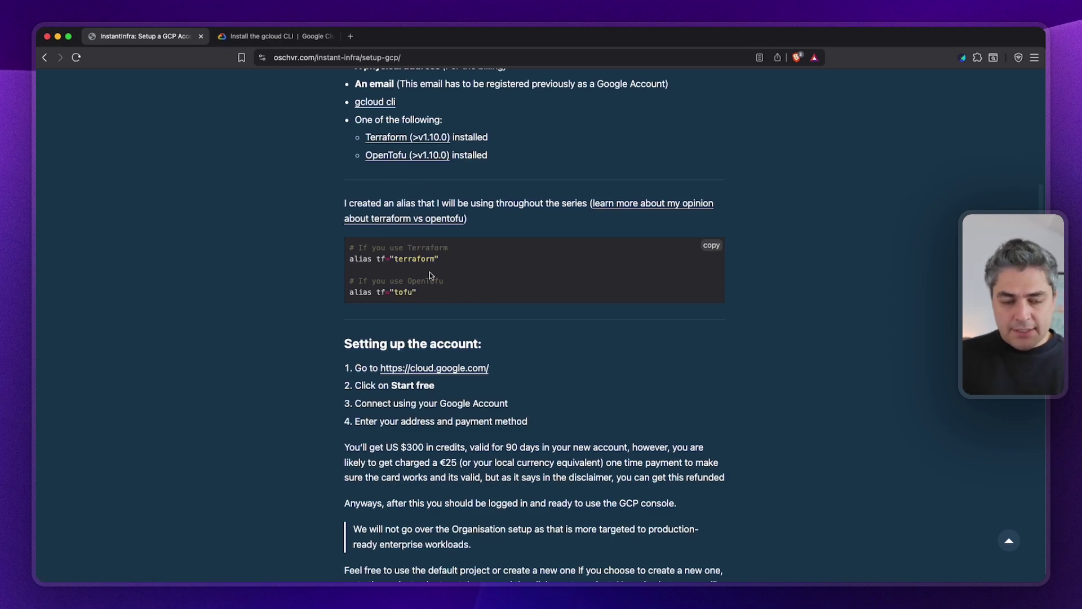
drag(420, 292, 320, 281)
click(524, 276)
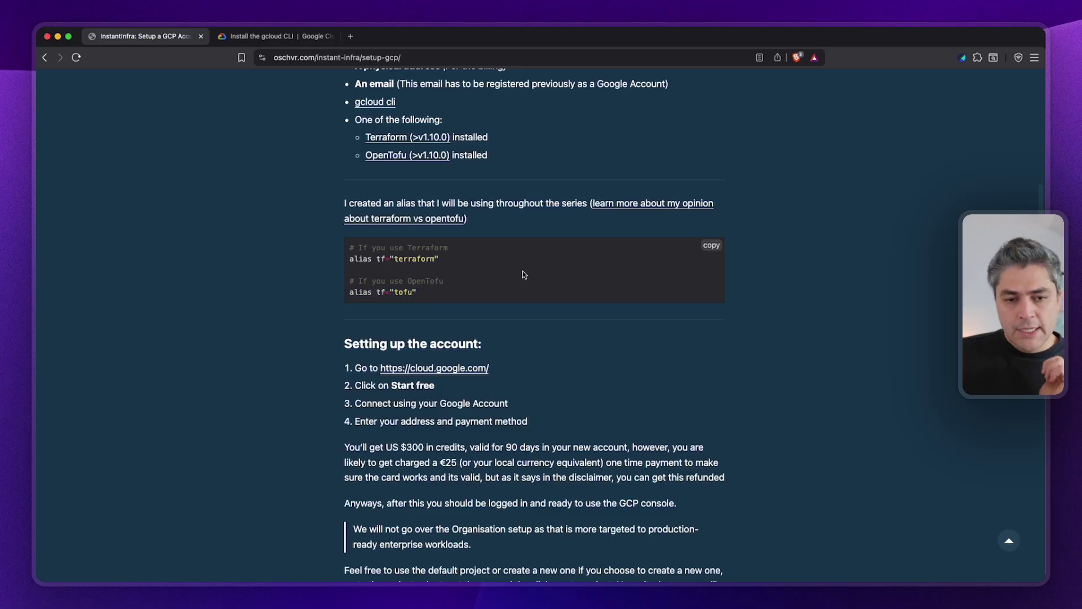
drag(487, 262, 333, 247)
scroll(333, 247, down, 1)
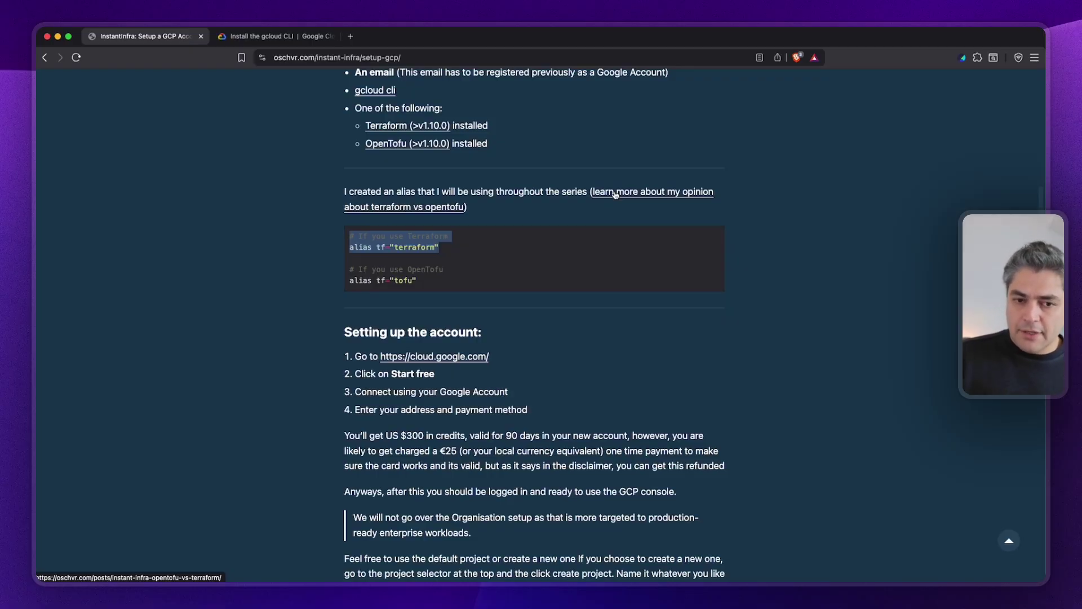
scroll(616, 193, down, 5)
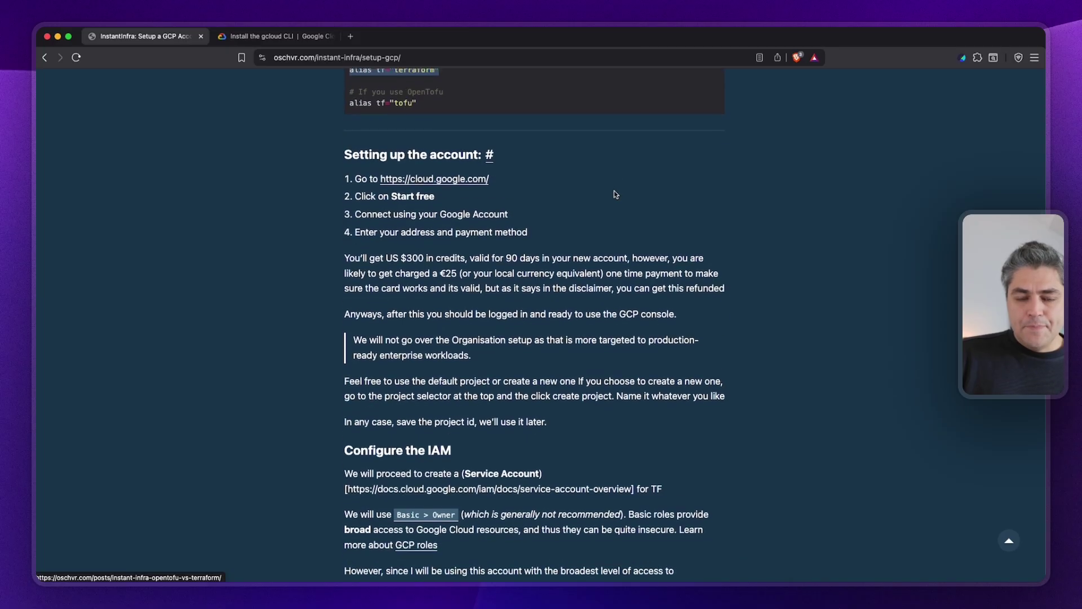
scroll(614, 193, down, 1)
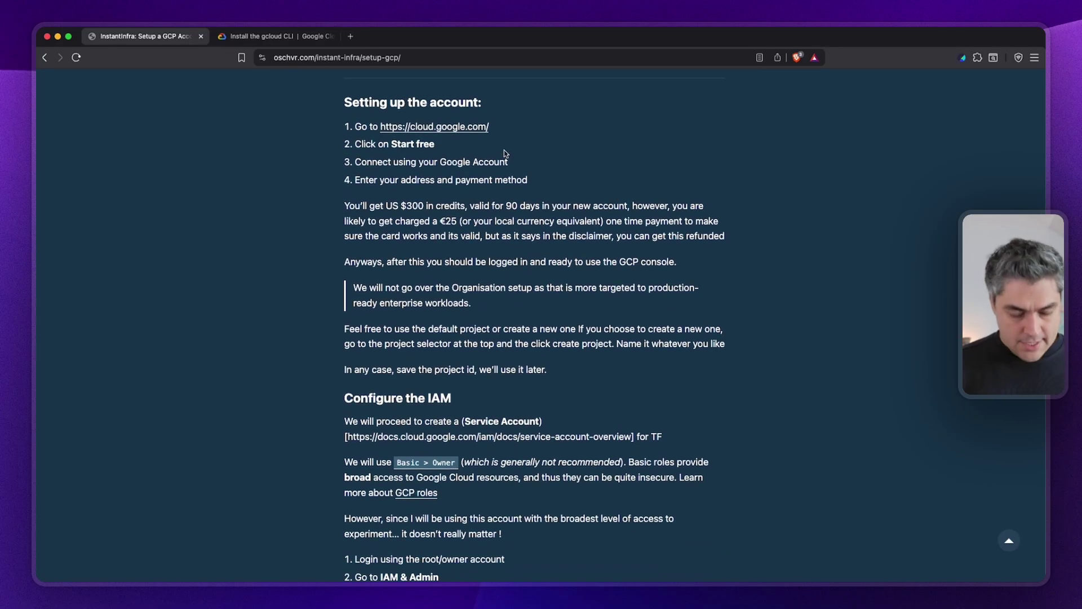
key(ctrl+alt+d)
Close the Cursor window and move the gcloud docs into its own window on the right two-thirds.
click(503, 150)
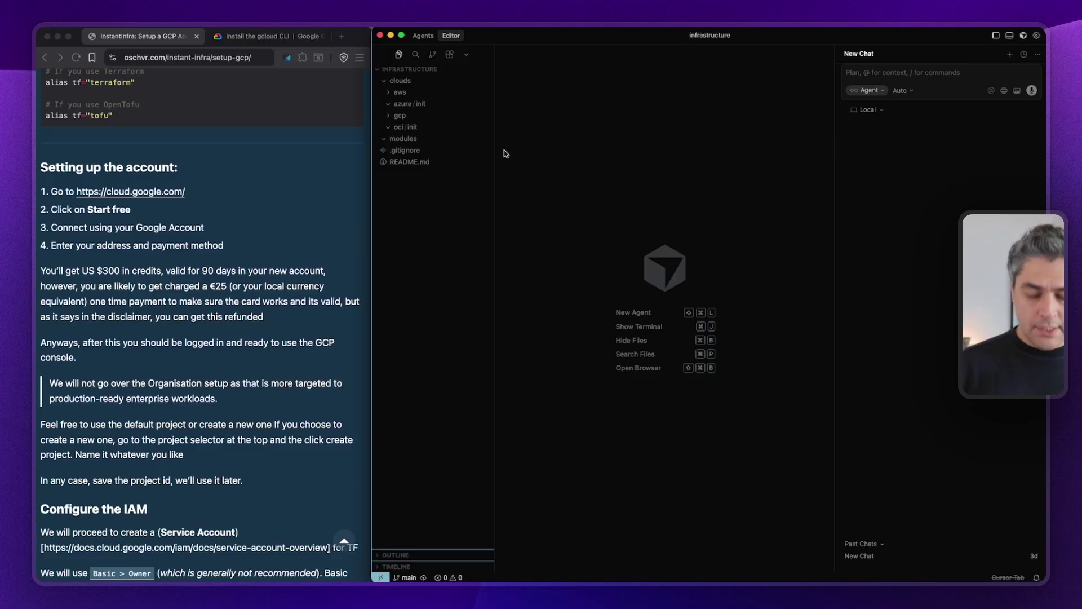
key(super+w)
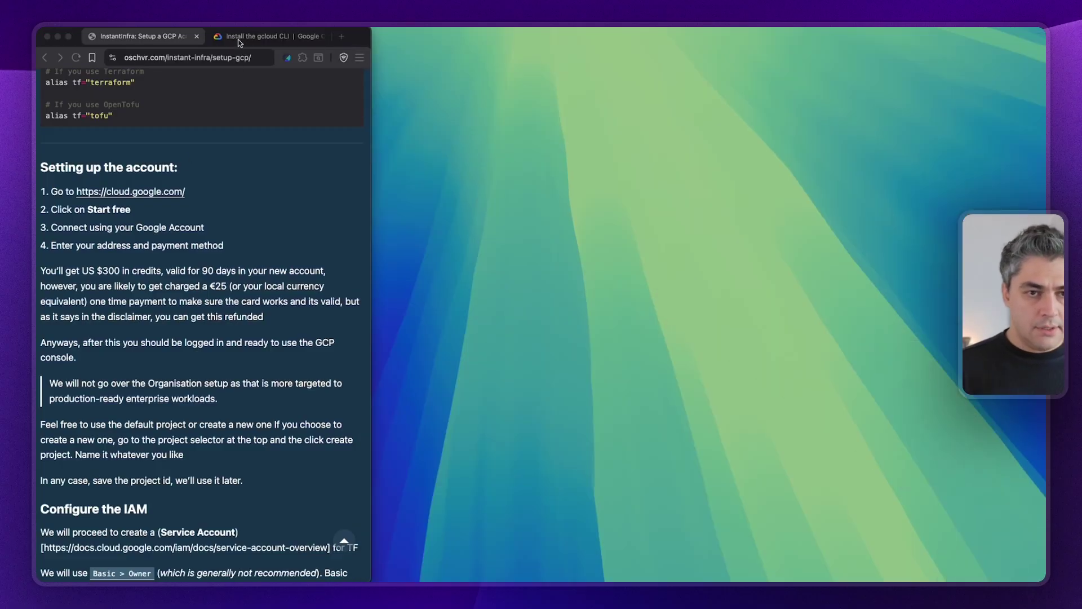
drag(265, 36, 495, 64)
key(ctrl+alt+t)
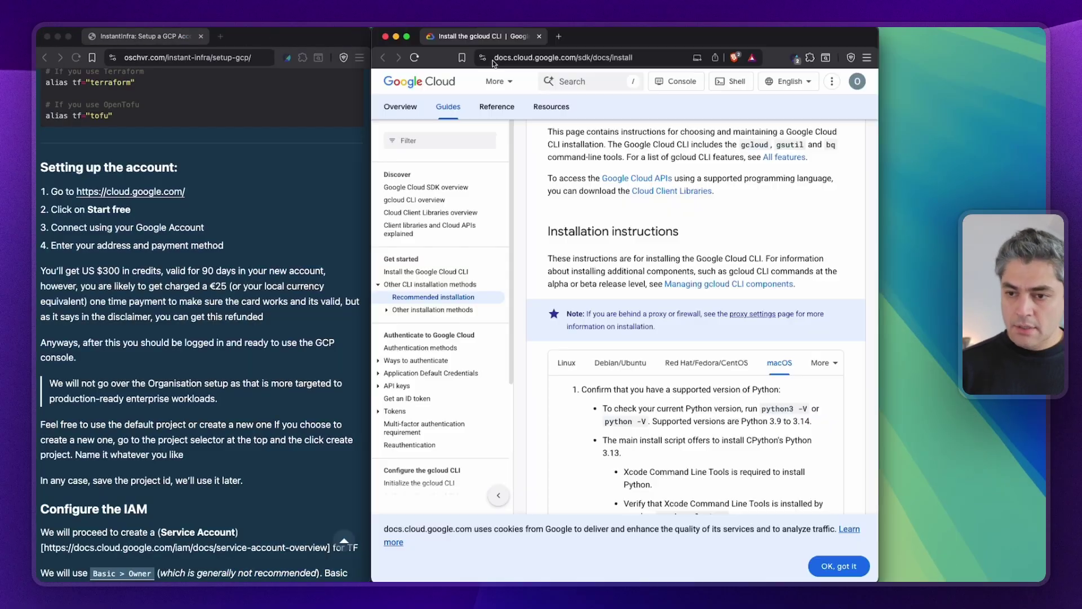
click(533, 57)
click(170, 216)
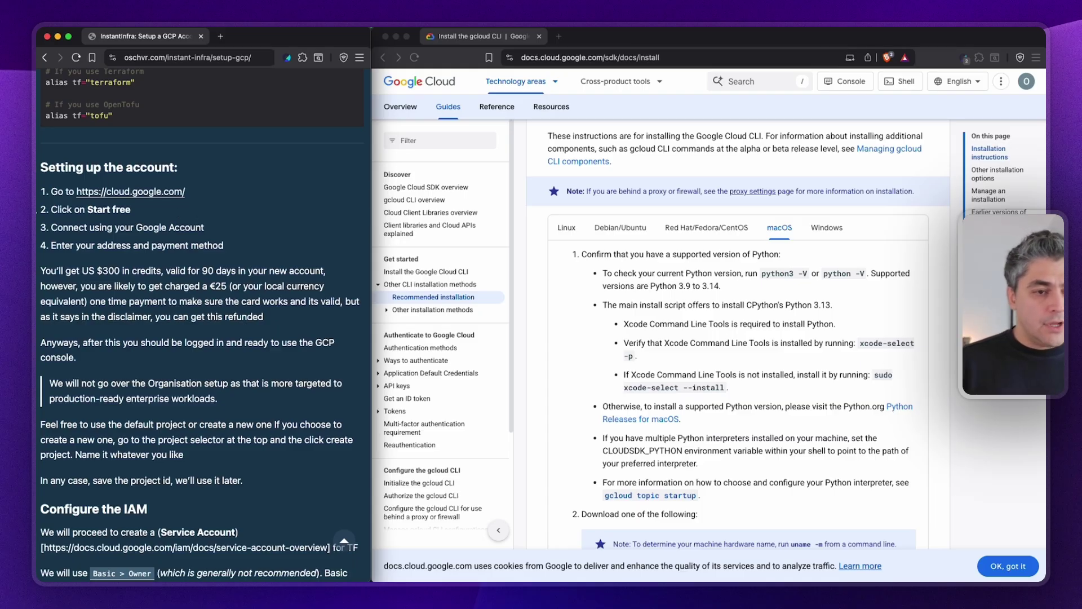
Trim the docs window's address down to cloud.google.com.
click(577, 59)
click(577, 60)
drag(566, 59, 454, 62)
key(BackSpace)
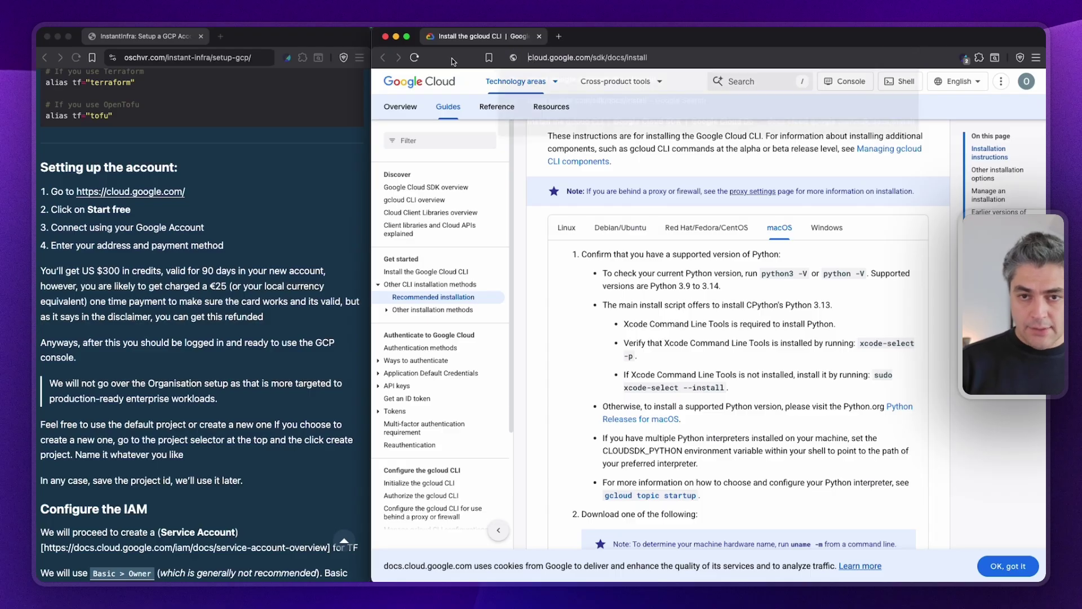
key(End)
key(shift+alt+Left)
key(shift+alt+Left)
key(shift+alt+Left)
key(BackSpace)
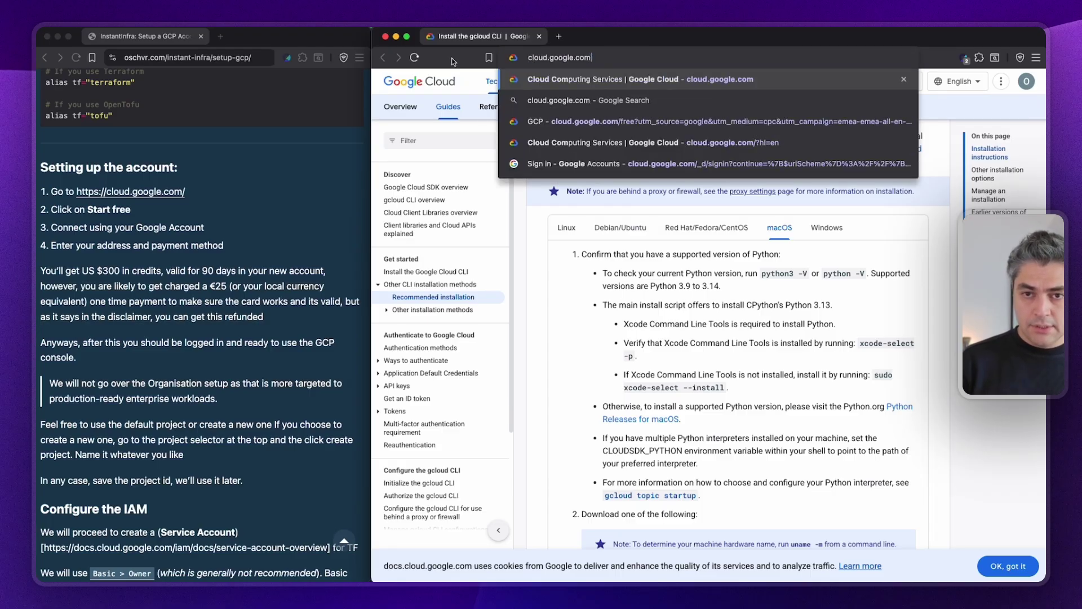
key(super+a)
Load cloud.google.com in a new Brave private window.
key(super+c)
key(super+shift+n)
key(super+v)
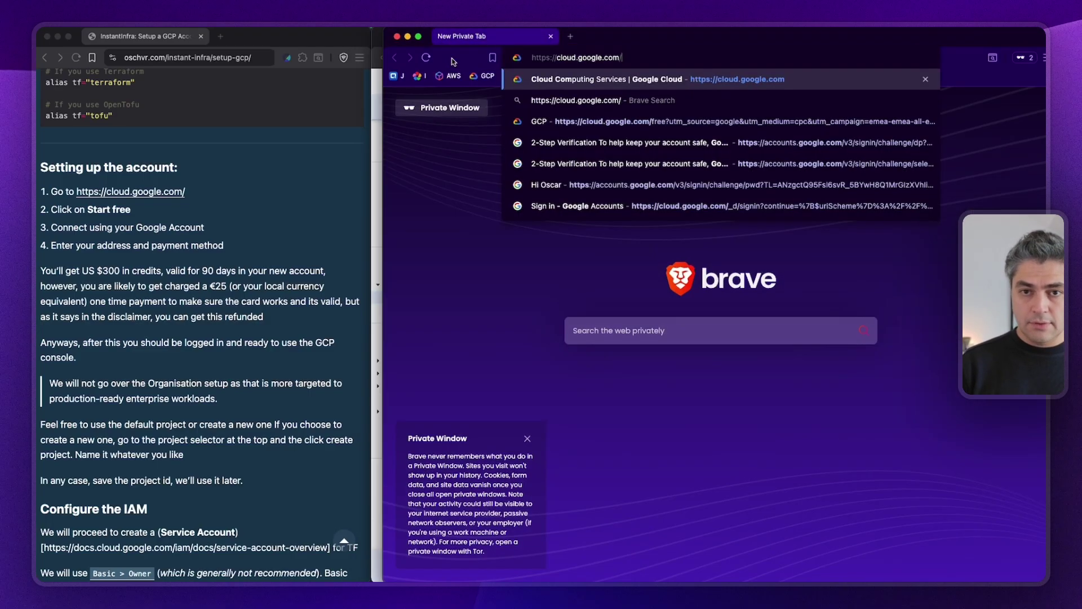
key(Return)
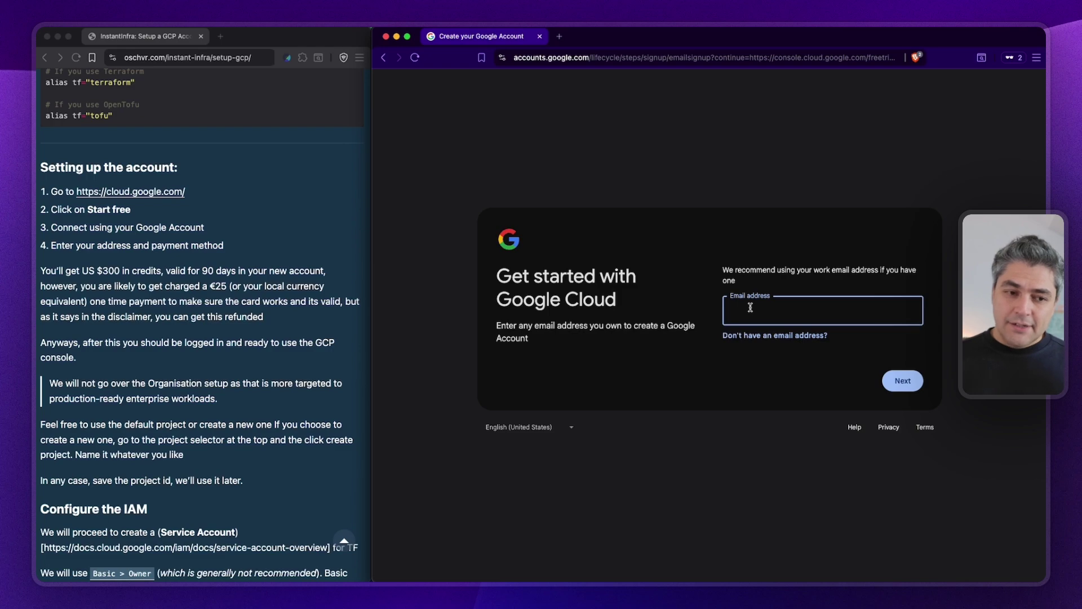
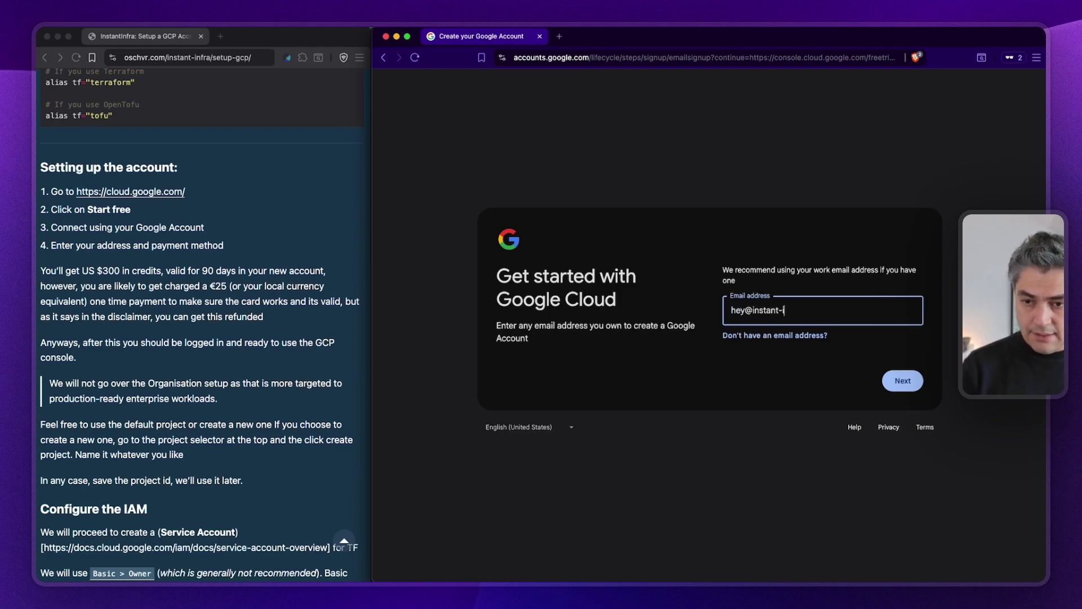
Enter the account's email address into the sign-up Email field and select it.
key(super+a)
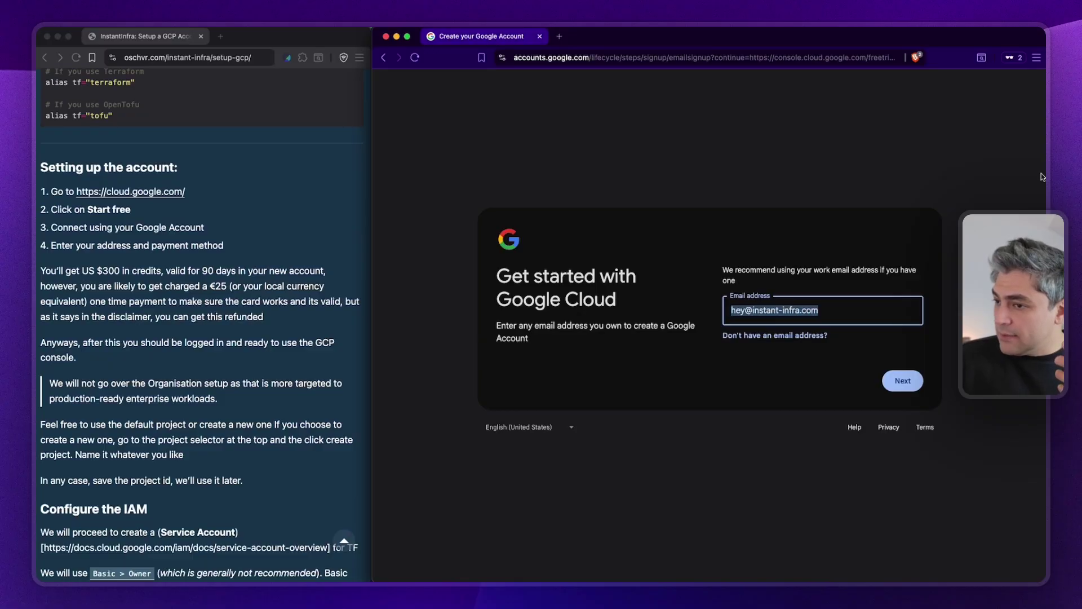
drag(761, 197, 564, 134)
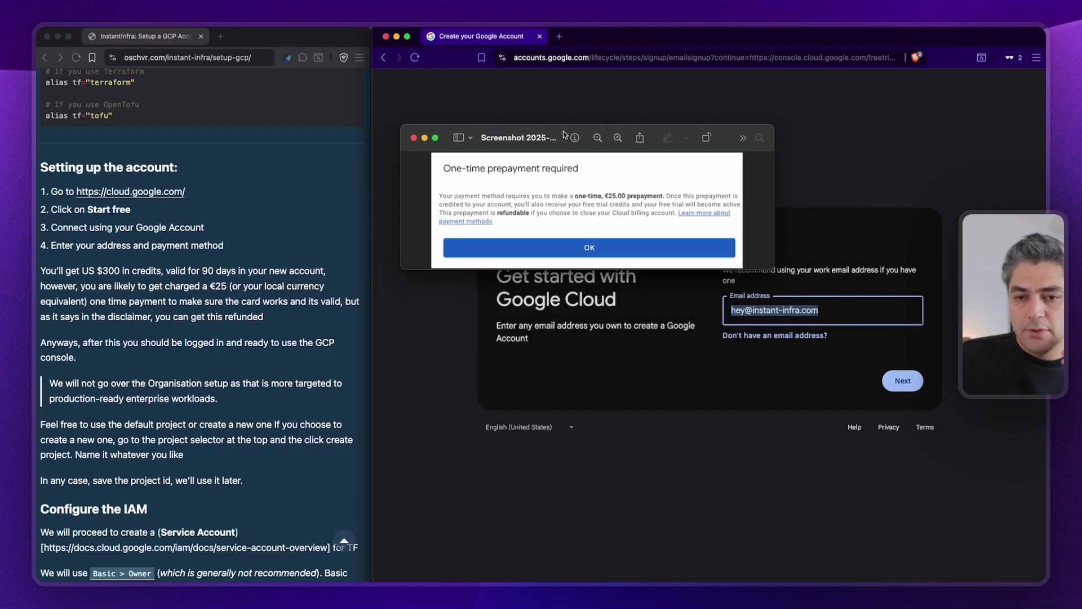
scroll(464, 175, up, 1)
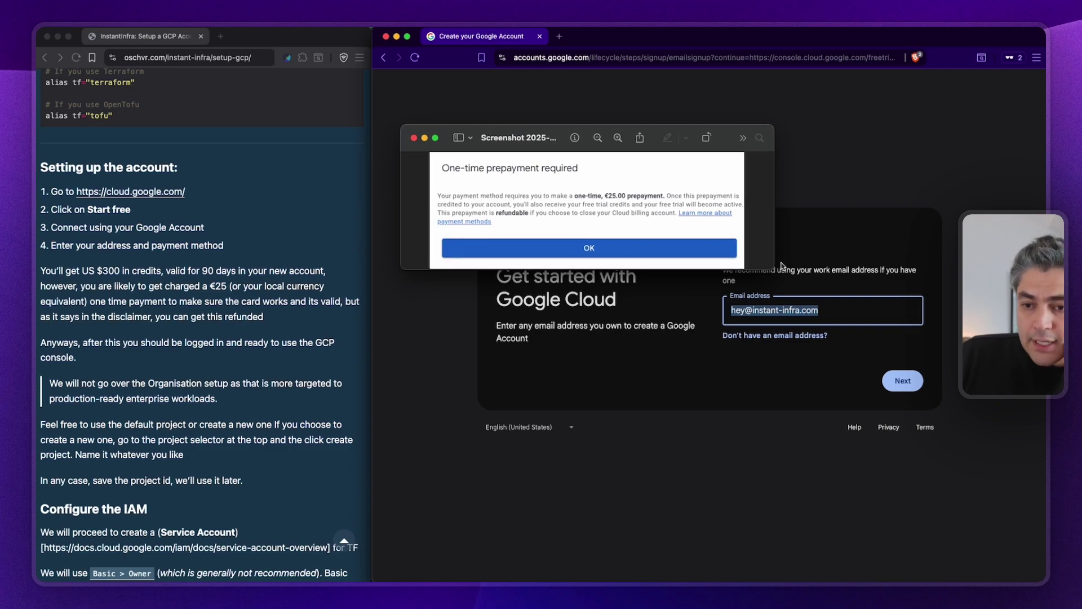
drag(769, 266, 881, 355)
scroll(572, 251, up, 2)
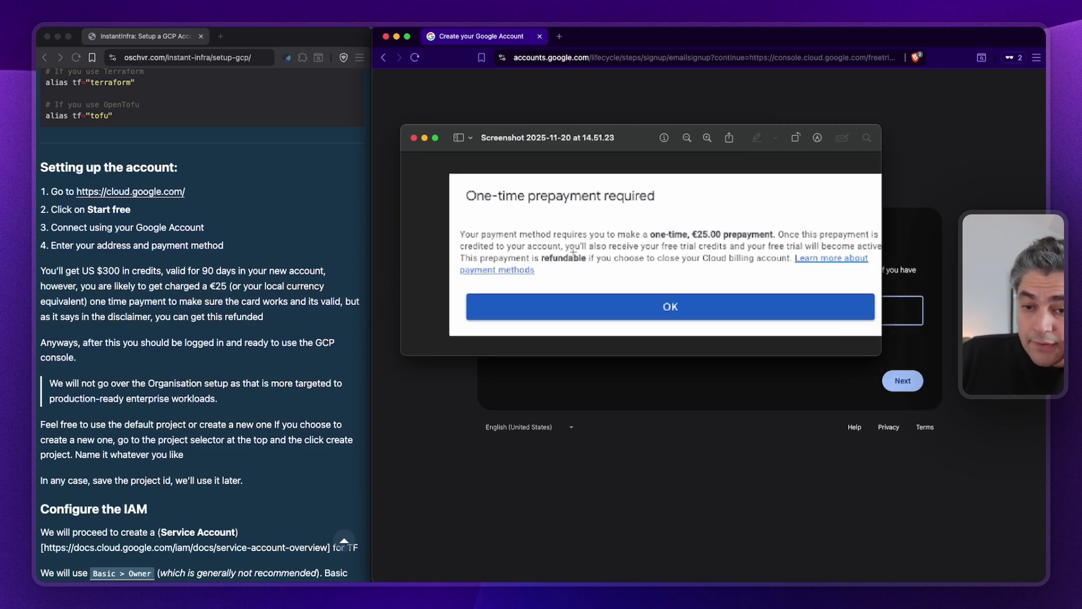
scroll(573, 251, down, 1)
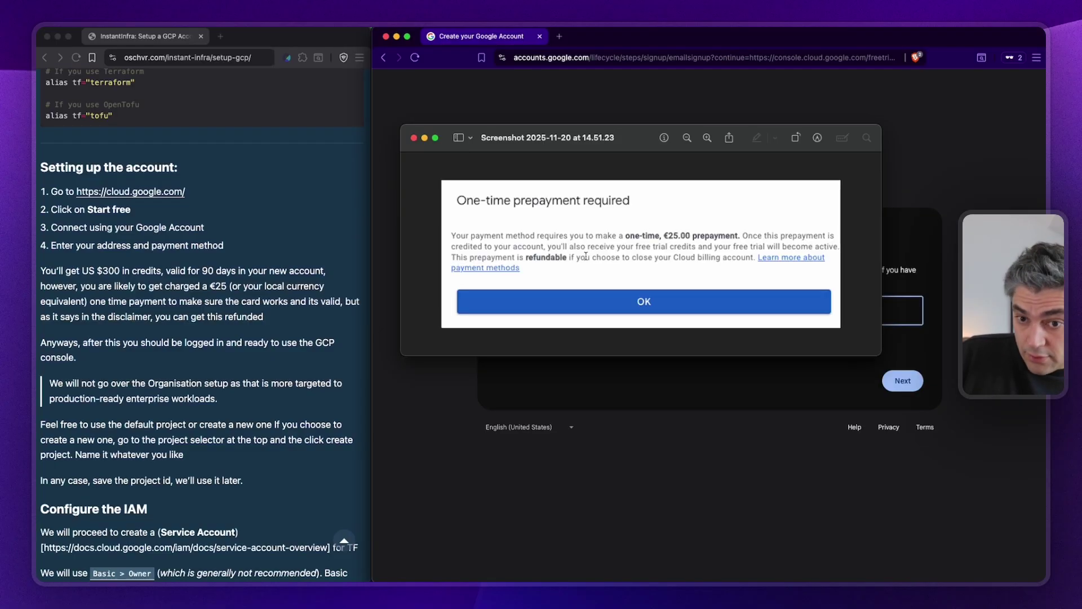
click(414, 138)
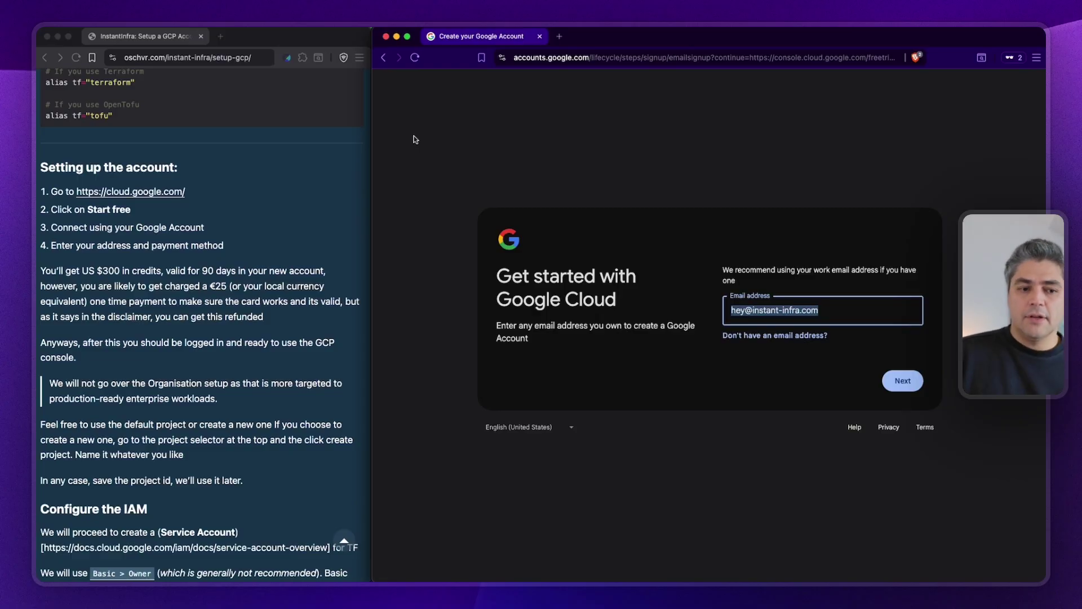
Close the sign-up page, place the Cloud console on the right half, and dismiss the Gemini popup.
click(537, 36)
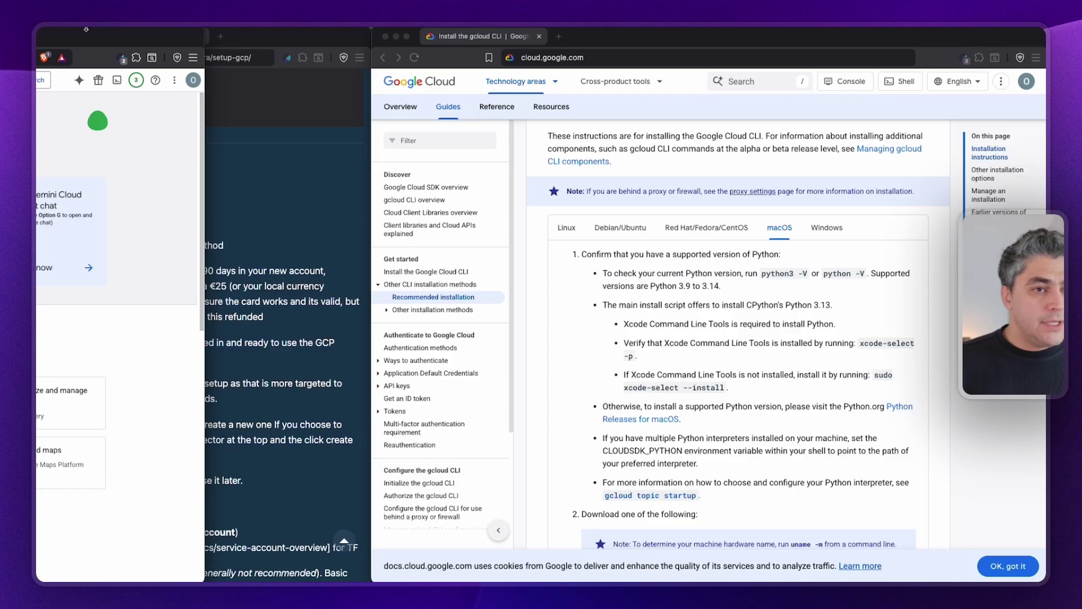
key(ctrl+alt+Right)
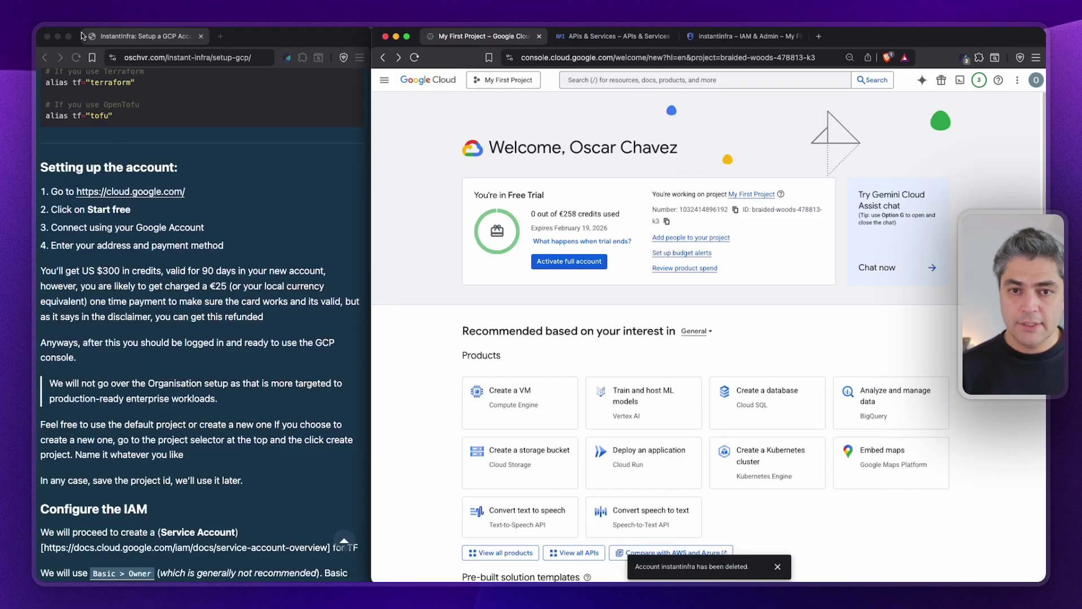
click(989, 105)
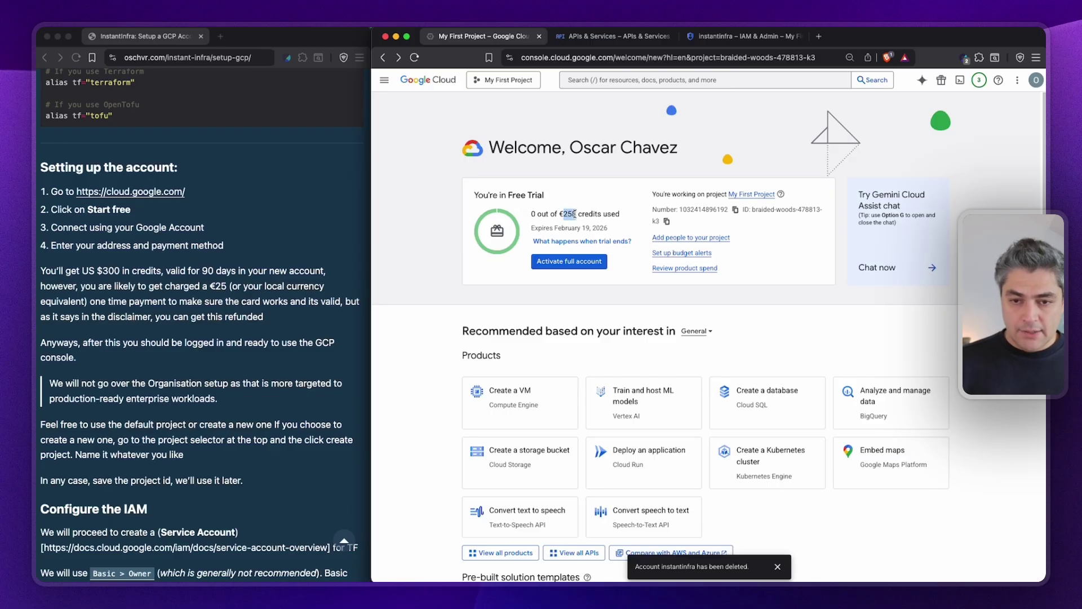
Start a Spotlight search for the 258 credit amount prefixed with 'eur to us'.
key(super+space)
key(super+v)
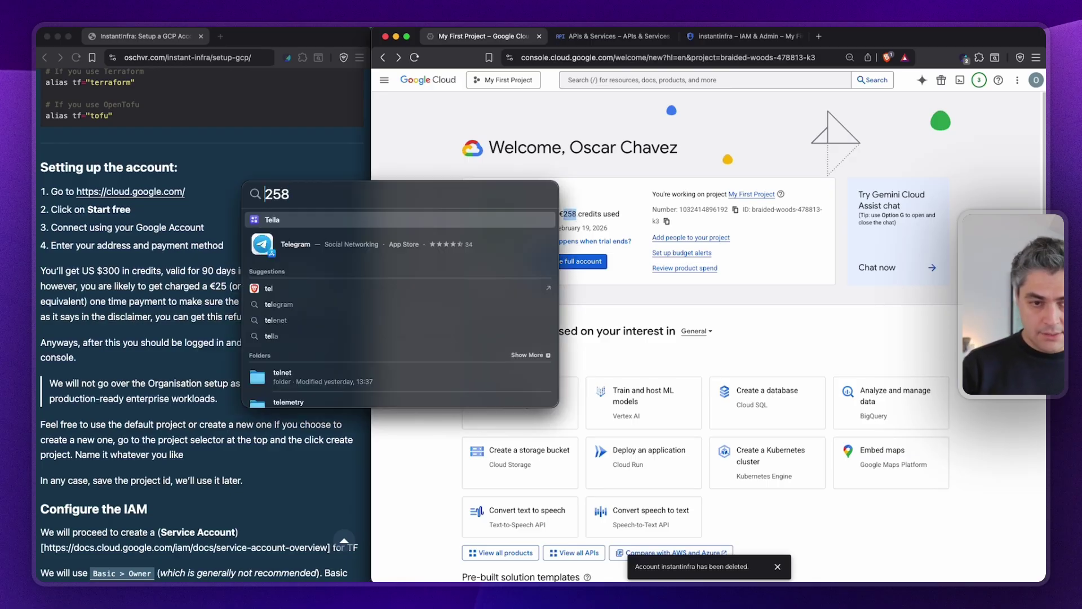
key(super+Left)
text(eur )
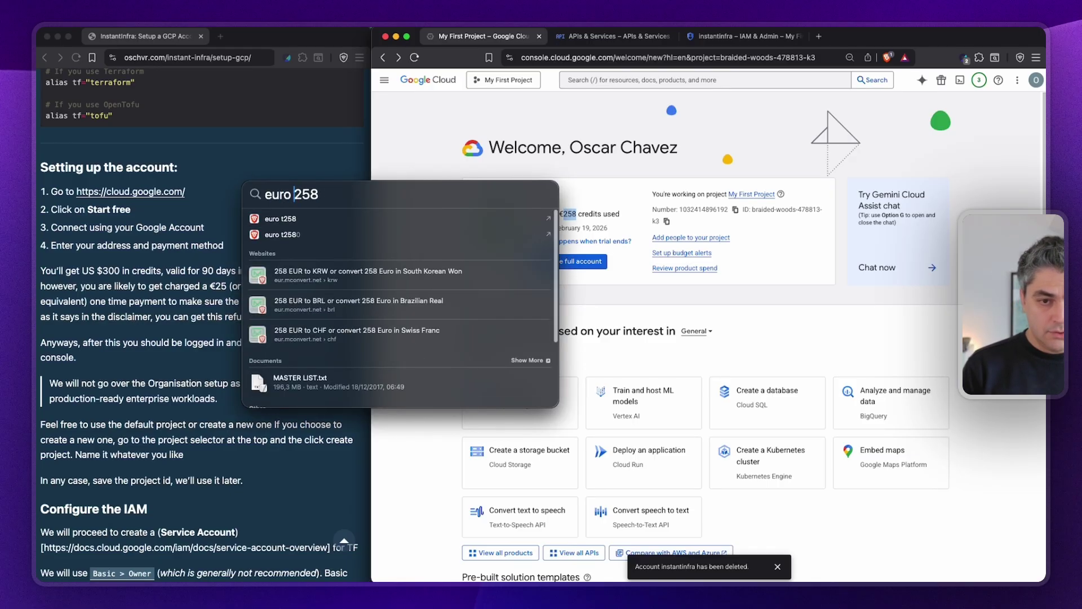
text(to usd)
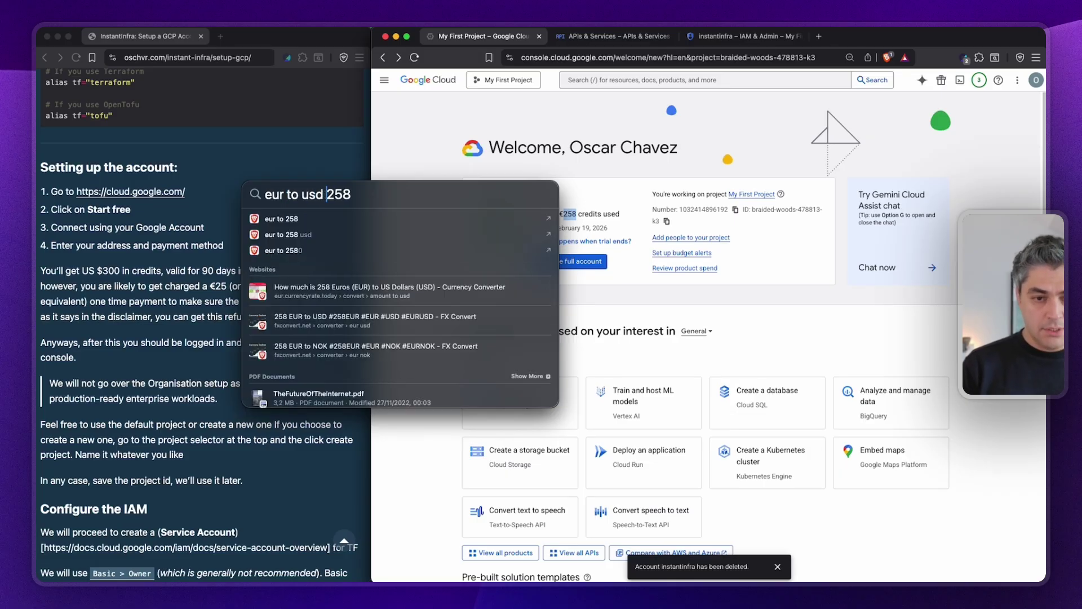
Convert 258 EUR to USD (297,37 USD), close the search, and highlight the €258 credits figure.
key(shift+End)
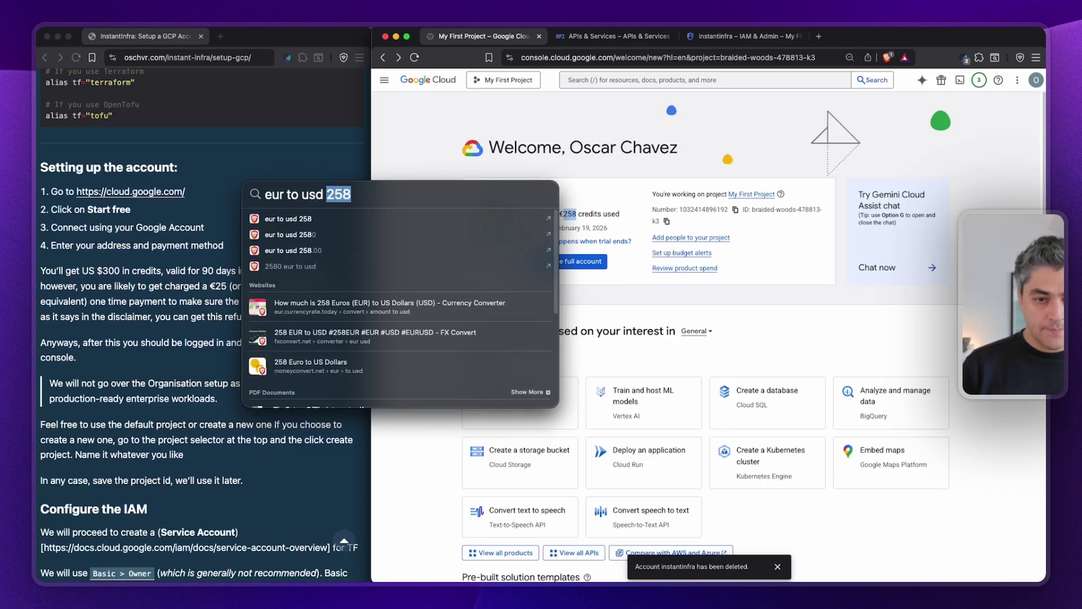
text(d)
key(alt+Left)
key(alt+Left)
key(alt+Left)
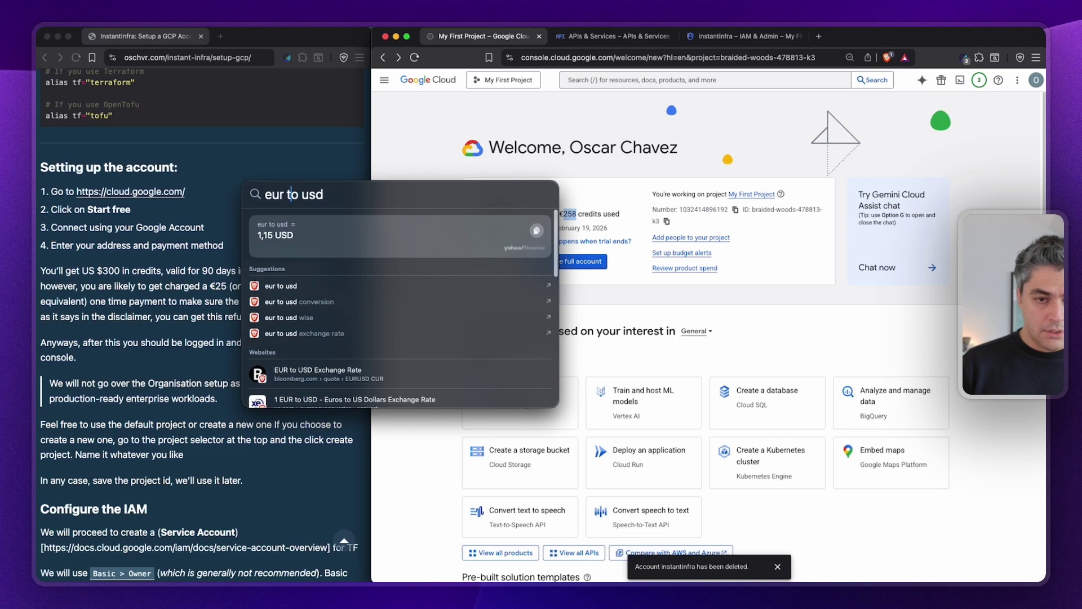
text(258)
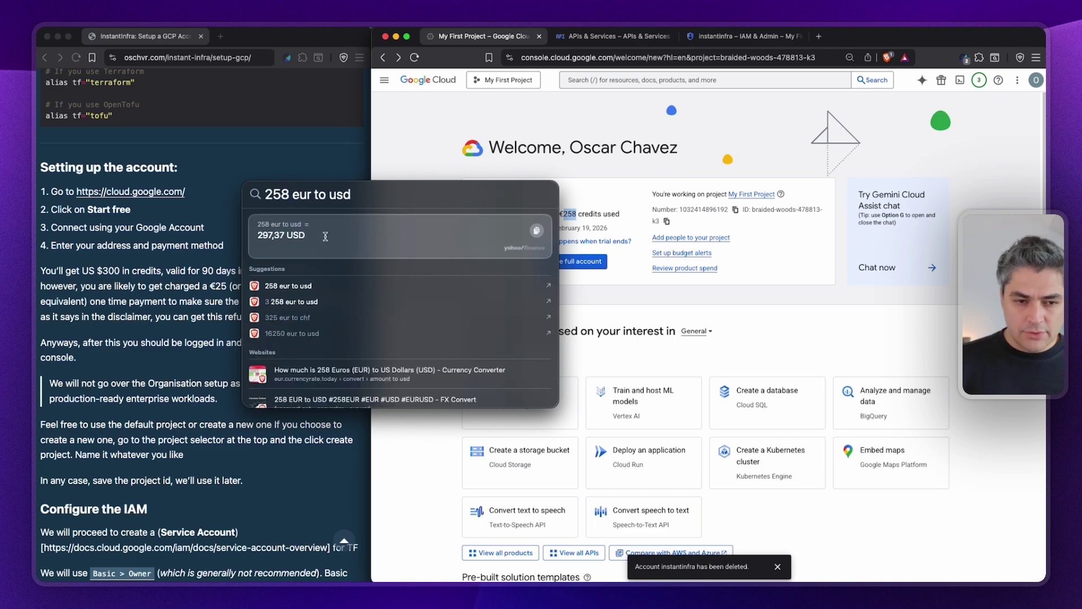
click(817, 226)
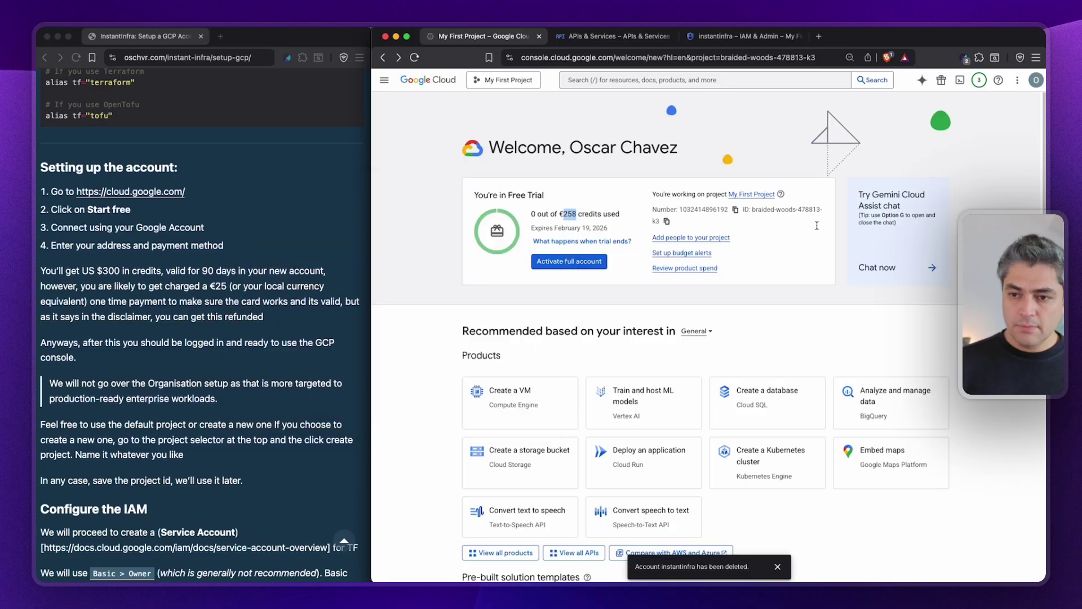
click(568, 216)
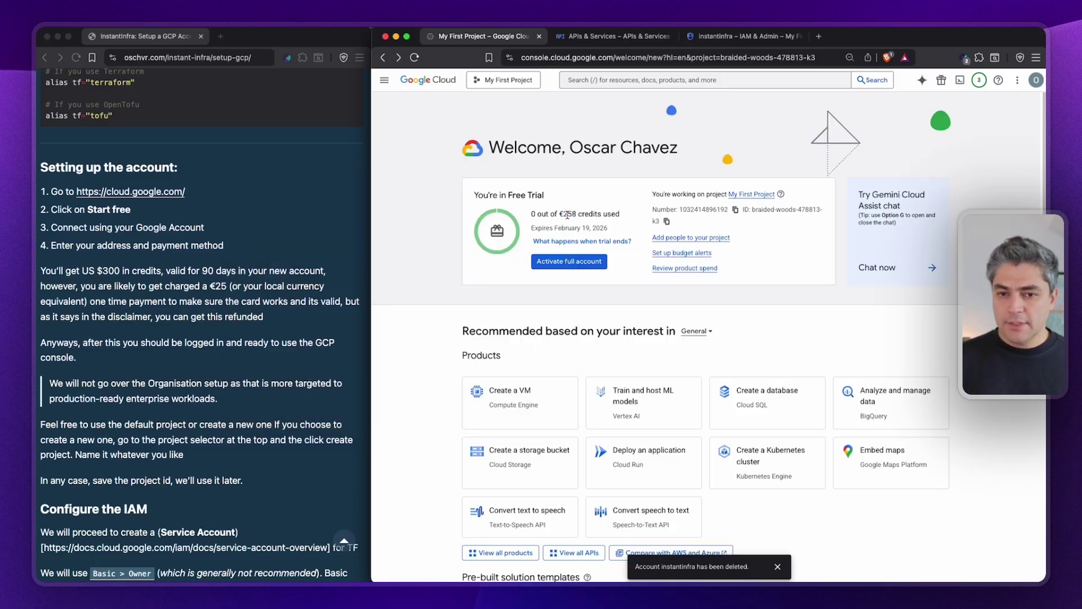
drag(561, 214, 574, 214)
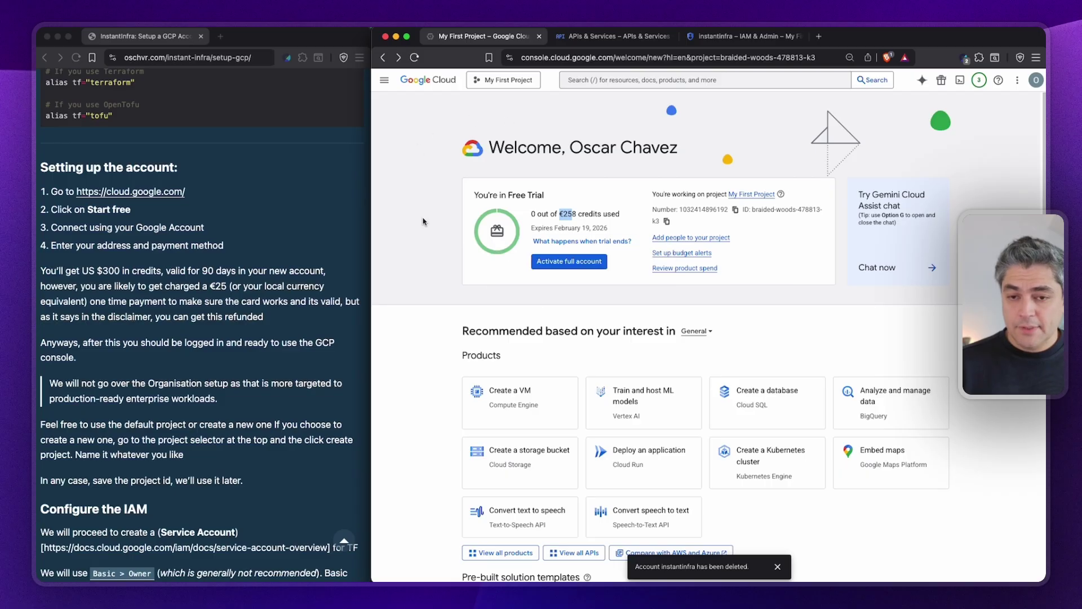
mouse_move(543, 241)
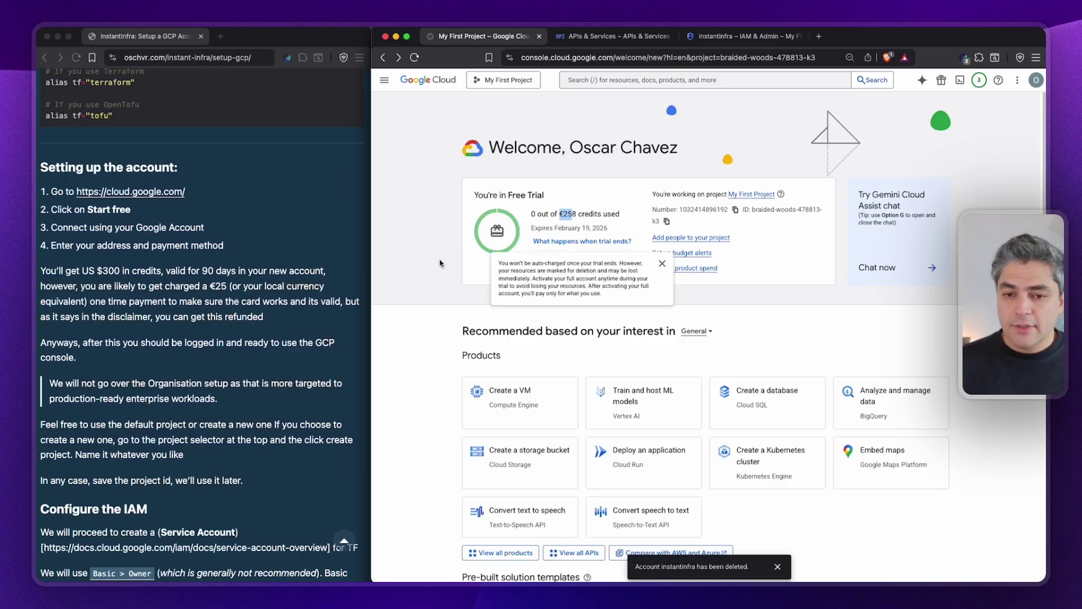
click(564, 263)
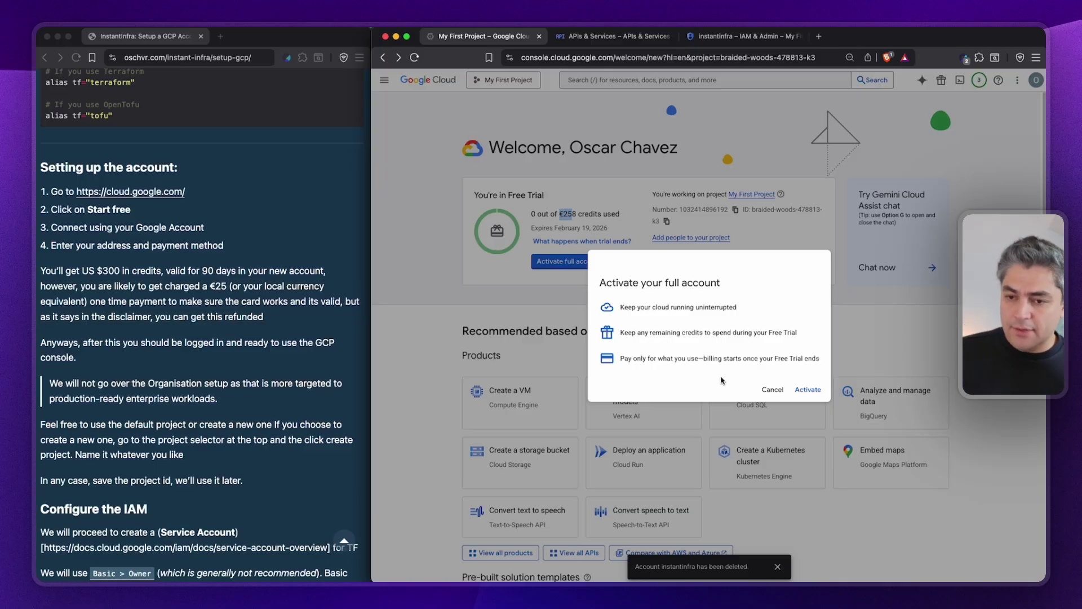
click(777, 390)
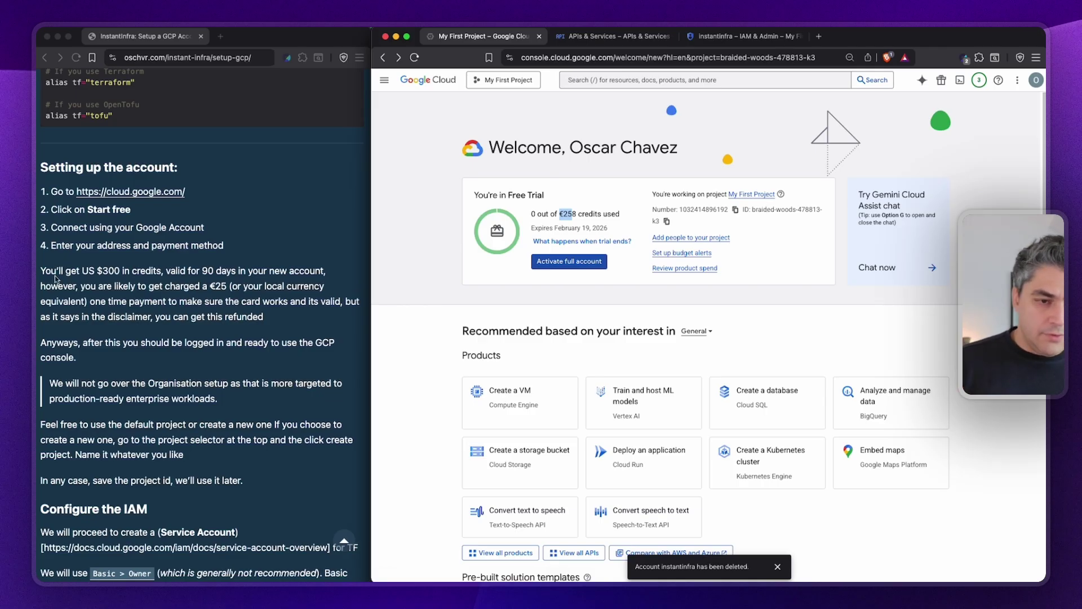
scroll(238, 316, down, 2)
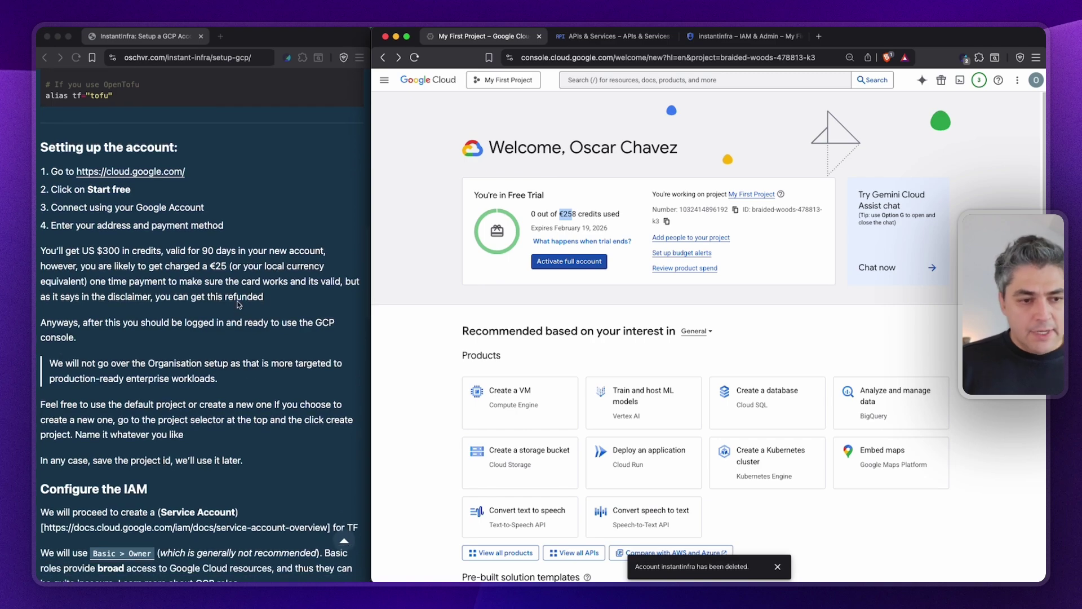
click(163, 304)
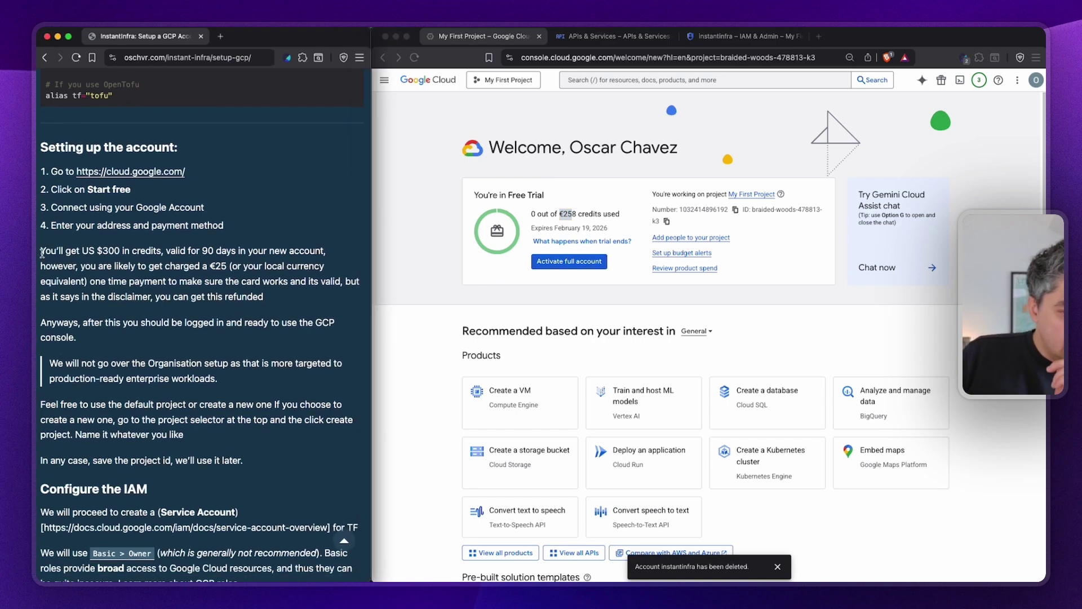
drag(42, 252, 287, 299)
scroll(286, 296, down, 3)
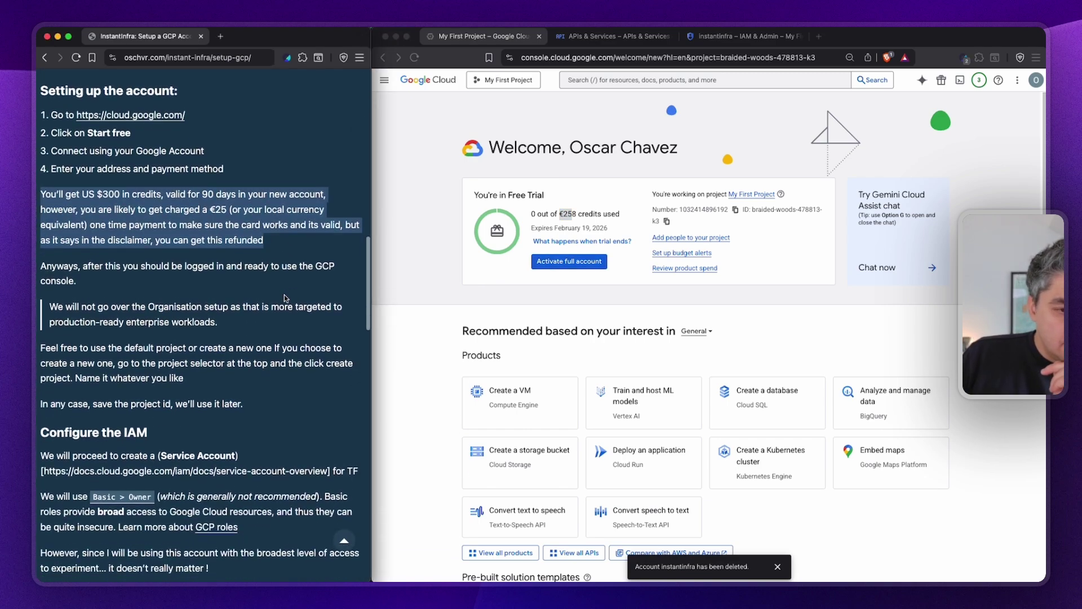
scroll(213, 202, down, 1)
click(216, 185)
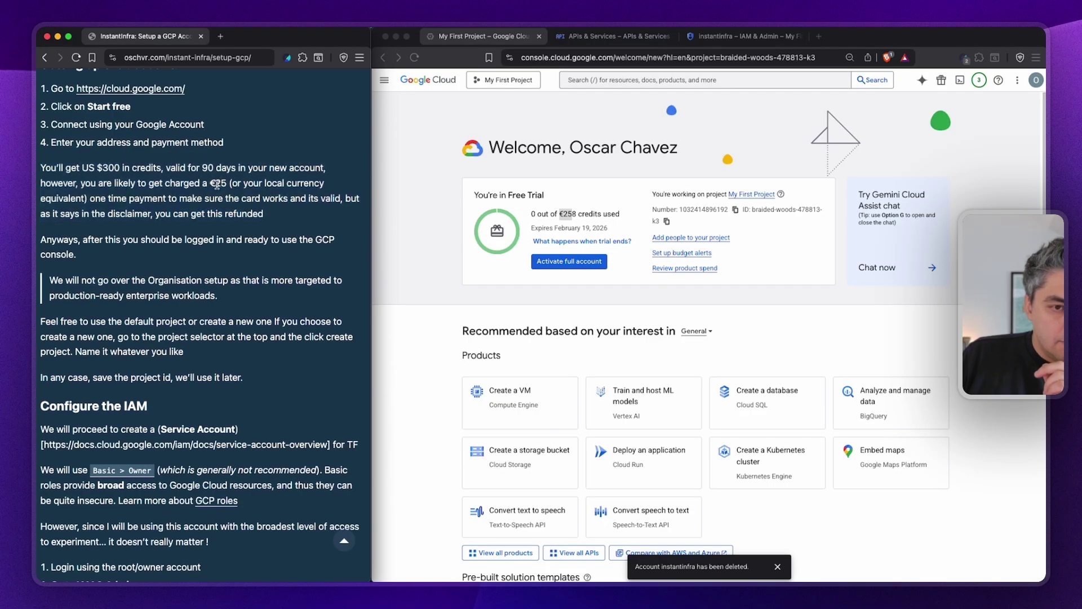
scroll(206, 185, down, 4)
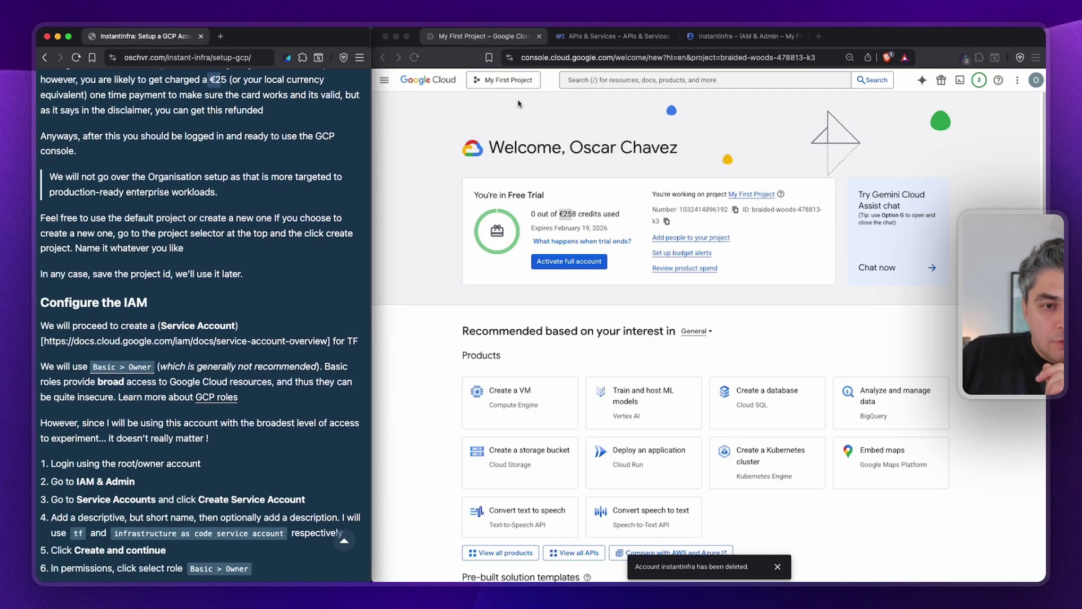
click(536, 101)
click(507, 85)
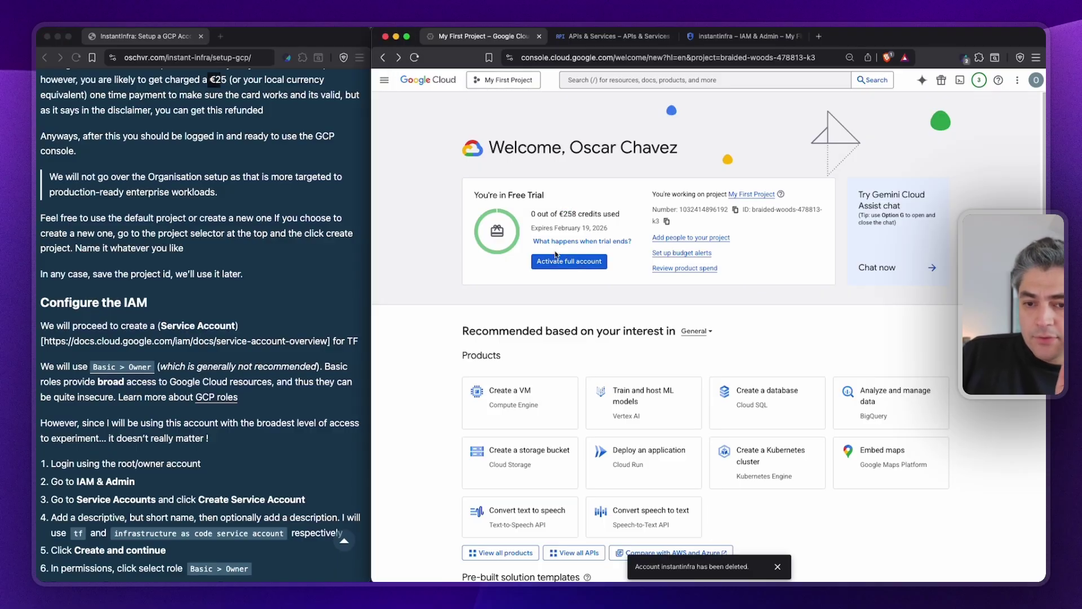
click(489, 82)
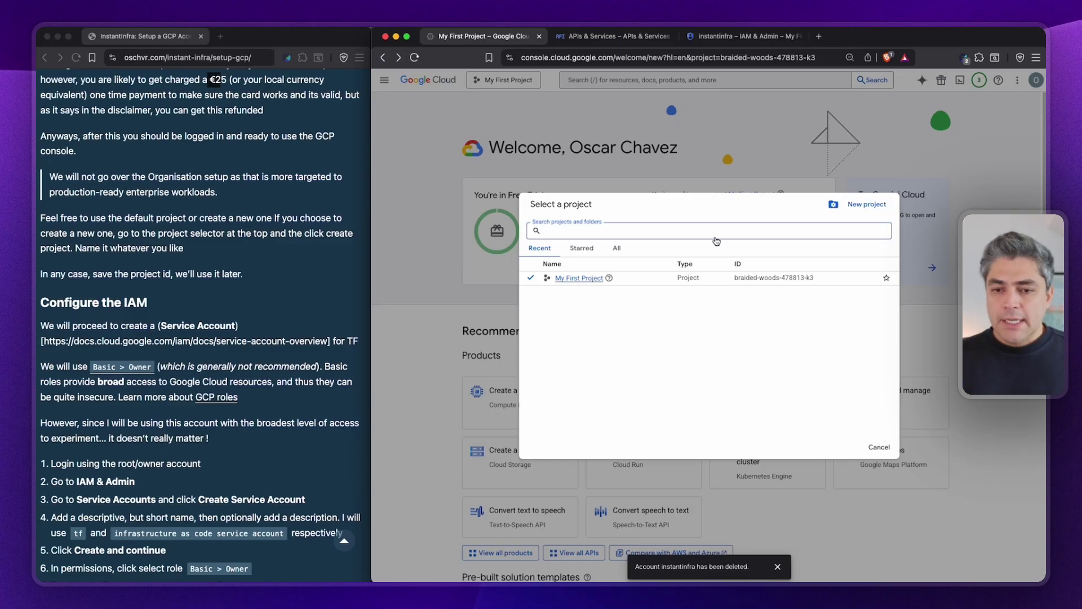
Create a new Google Cloud project named instantinfra.
click(863, 204)
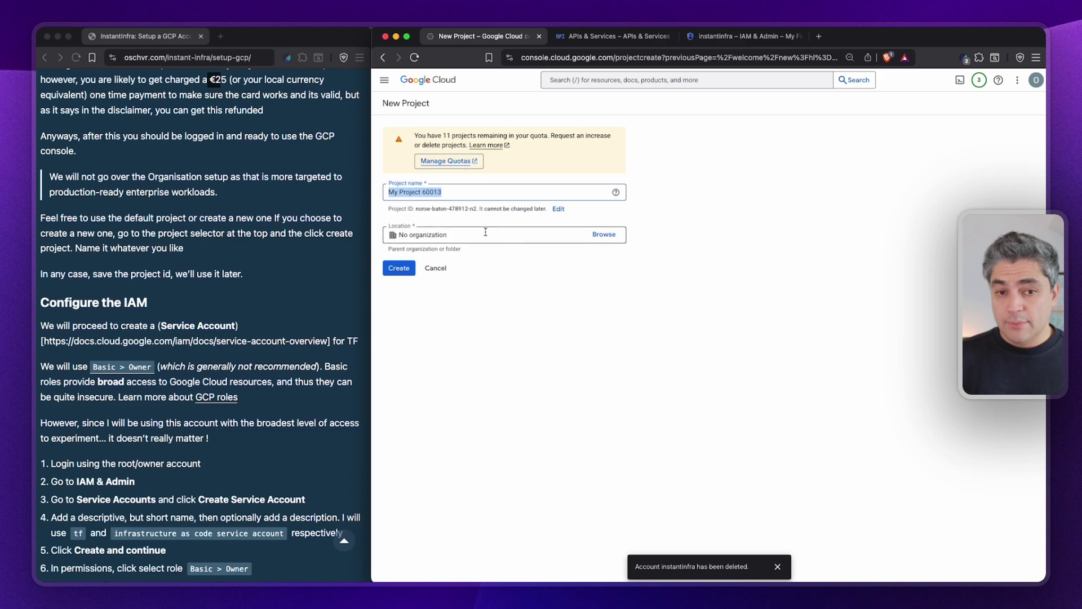
text(instantinfra)
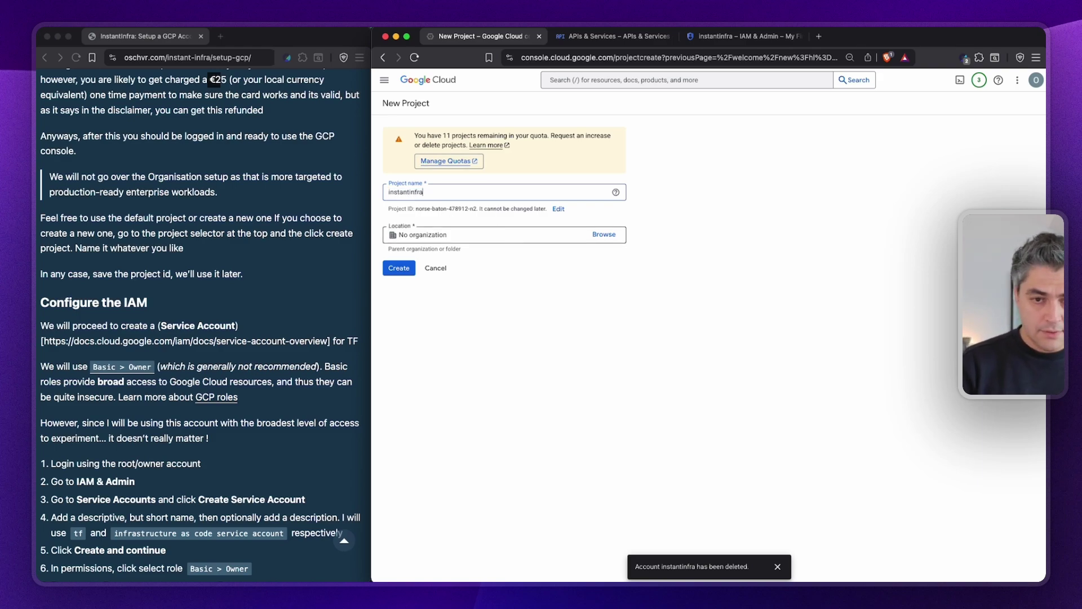
key(Return)
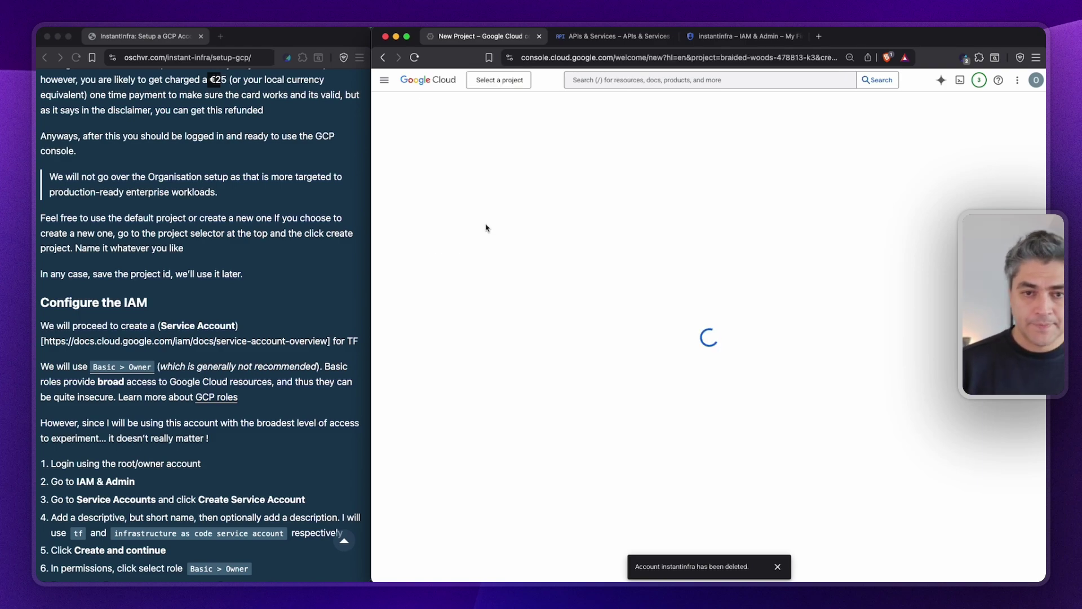
Copy the instantinfra project ID and switch to instantinfra as the active project.
click(503, 80)
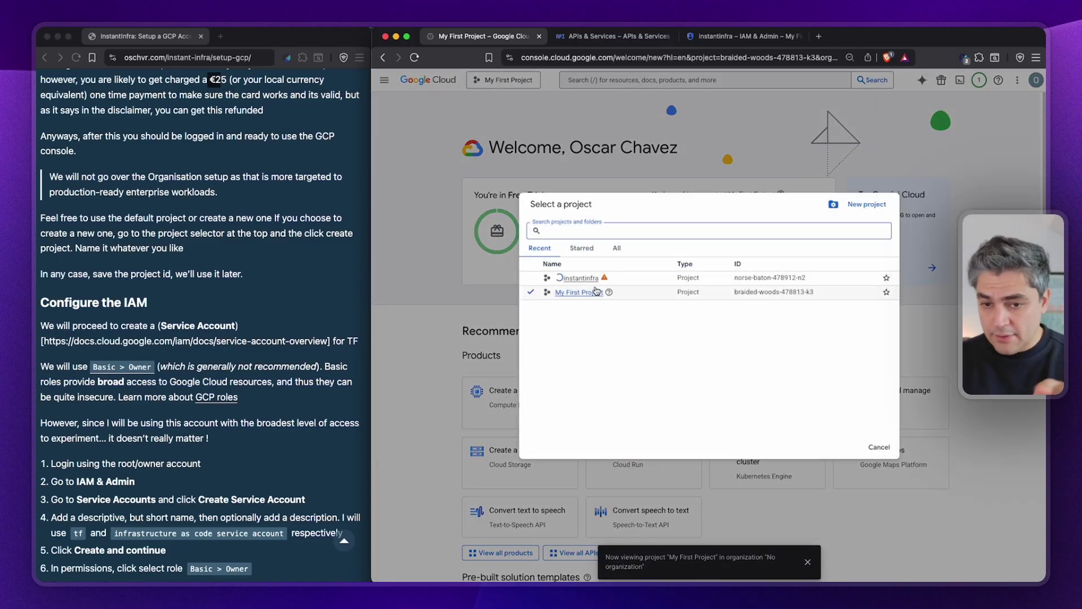
triple_click(763, 279)
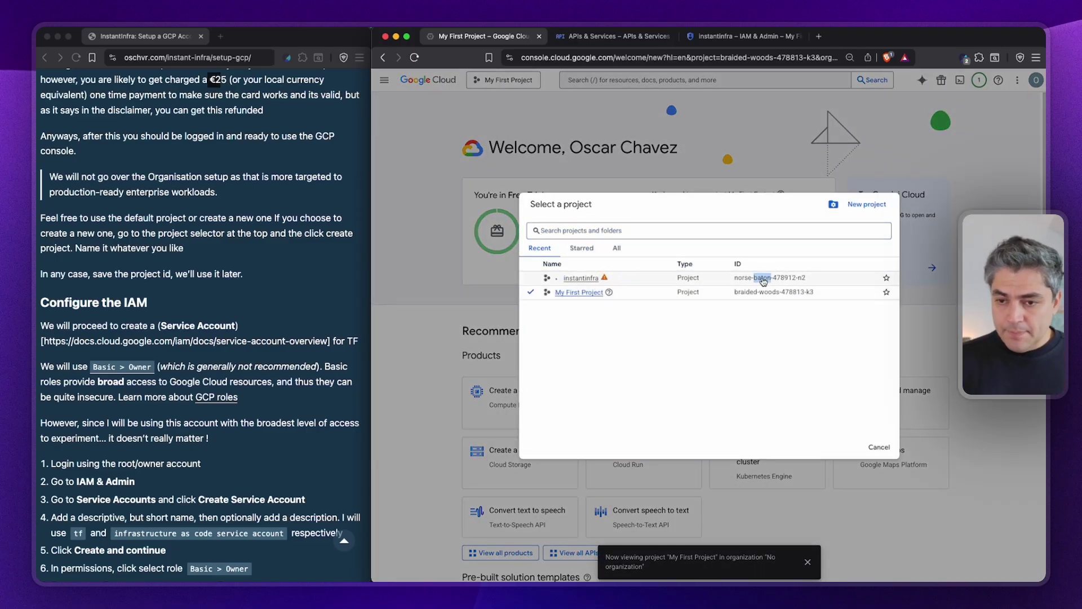
key(super+c)
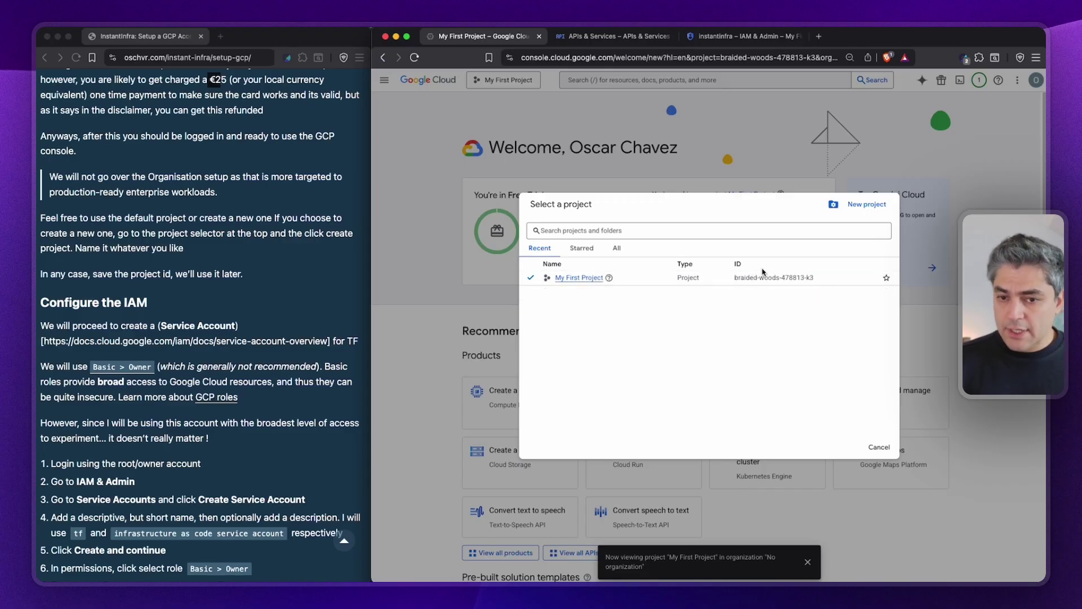
click(570, 277)
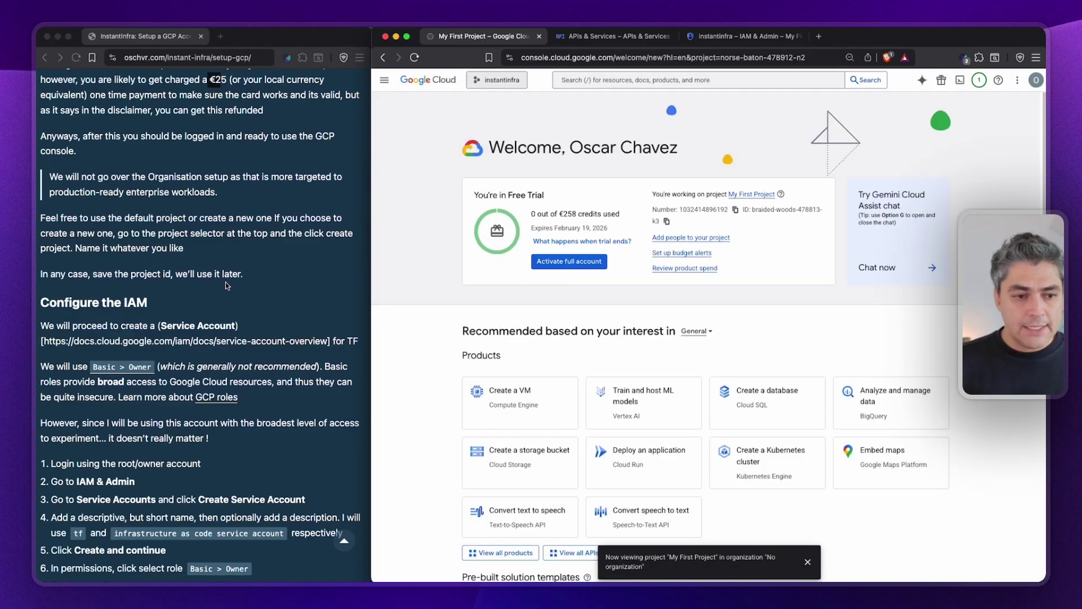
key(super+Tab)
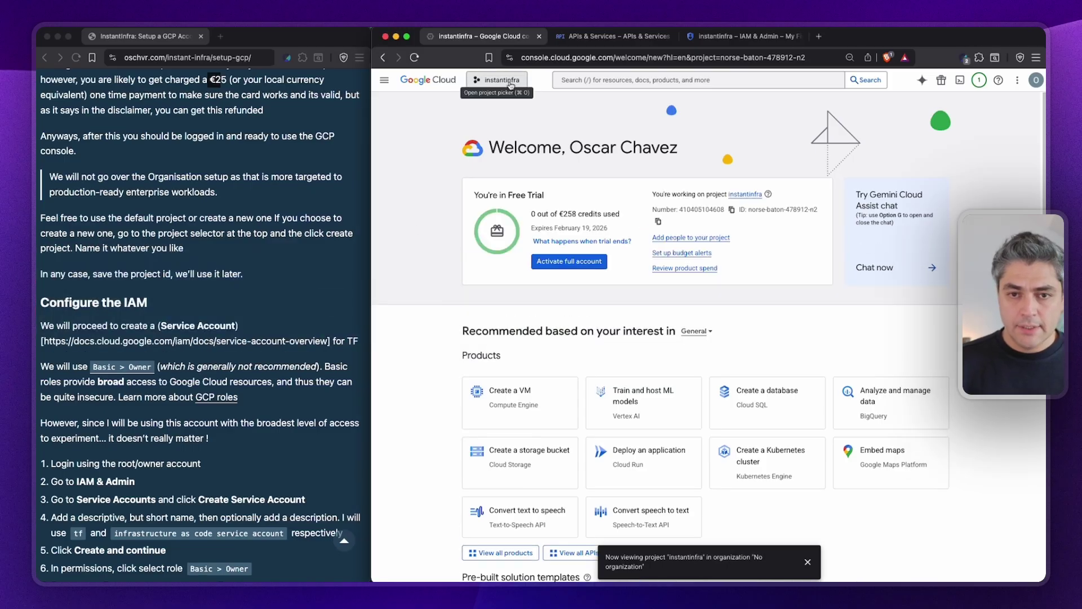
Paste the project ID norse-baton-478912-n2 into an untitled Cursor file, then return to the console.
click(511, 85)
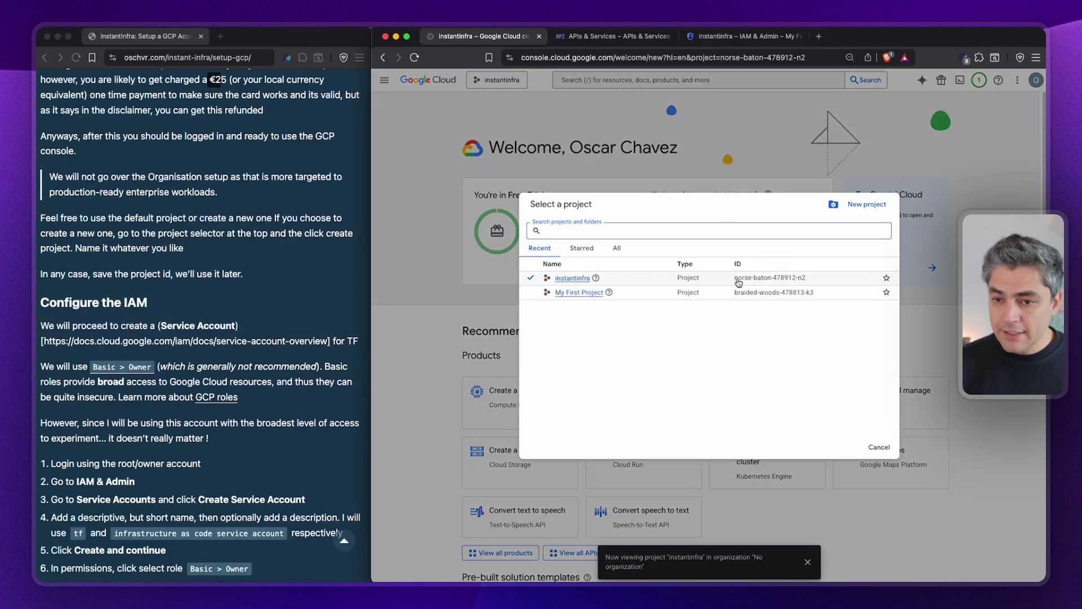
drag(735, 279, 811, 280)
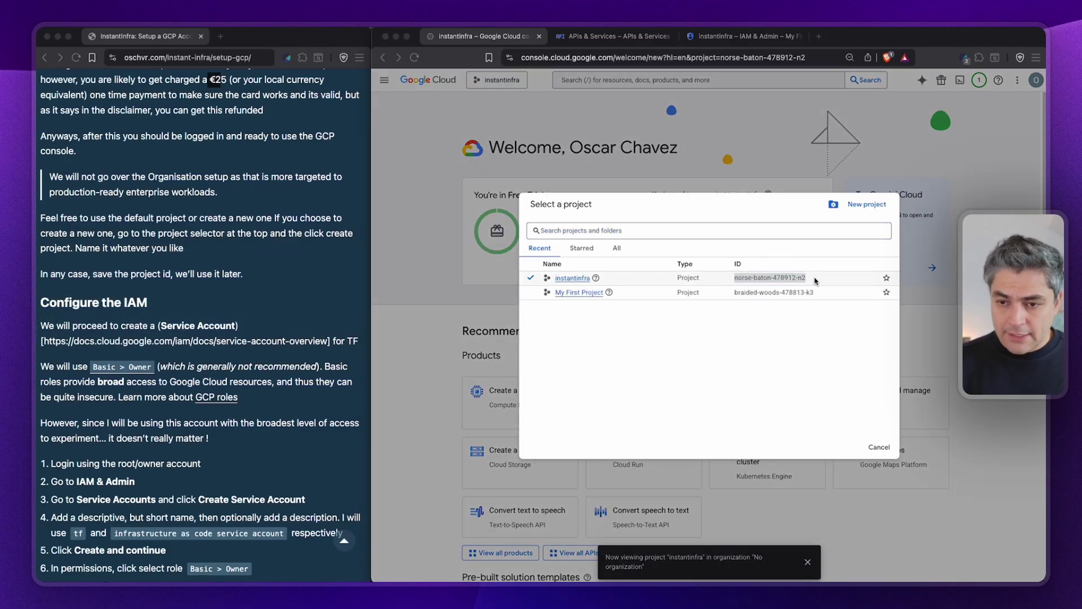
key(super+Tab)
key(super+Tab)
key(super+Tab)
key(super+Tab)
mouse_move(698, 307)
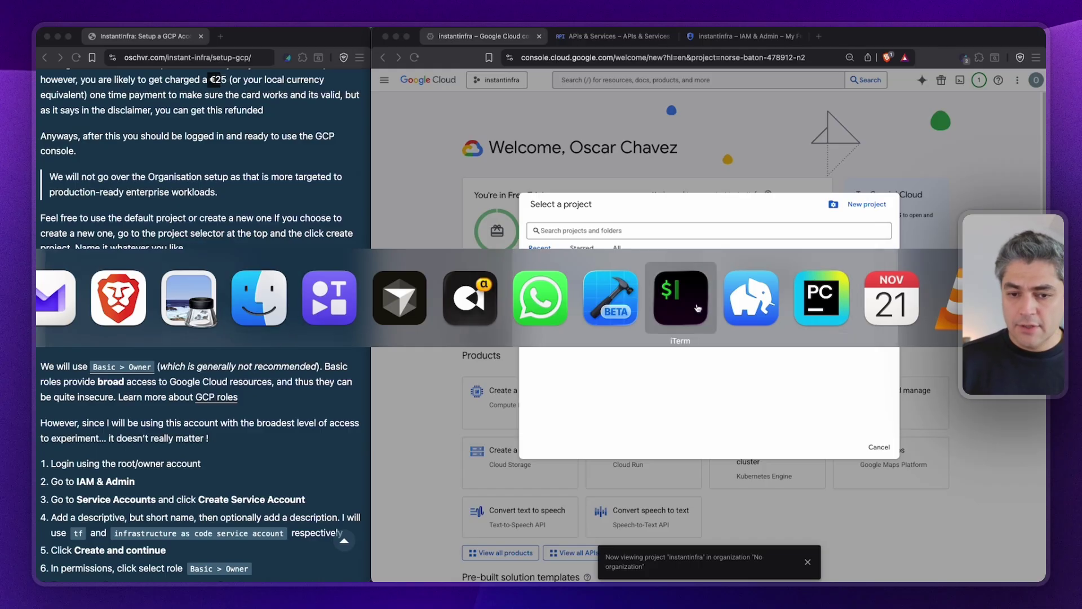
key(Escape)
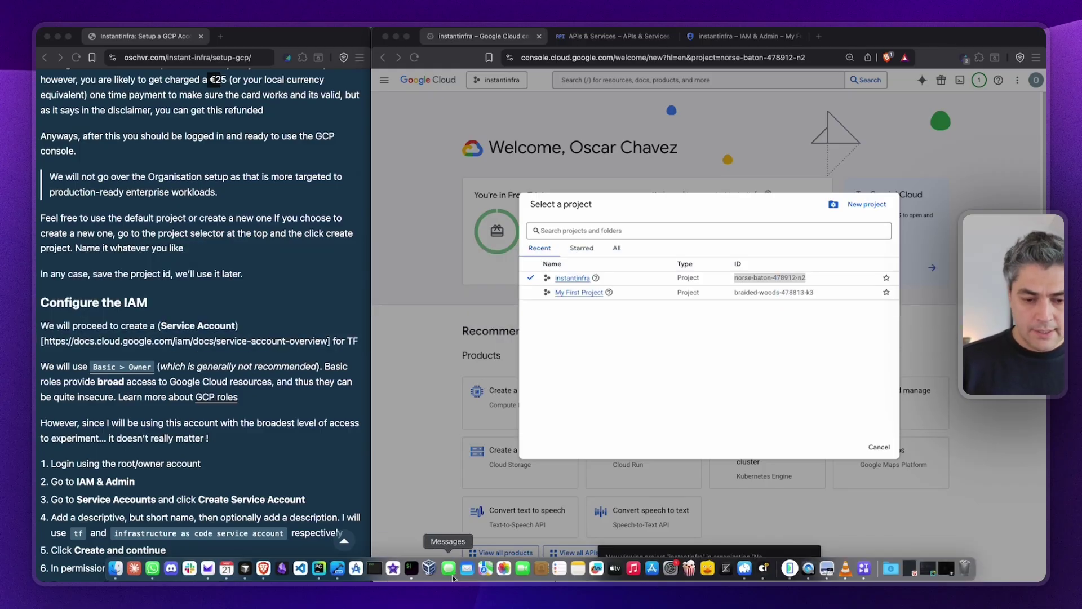
click(248, 570)
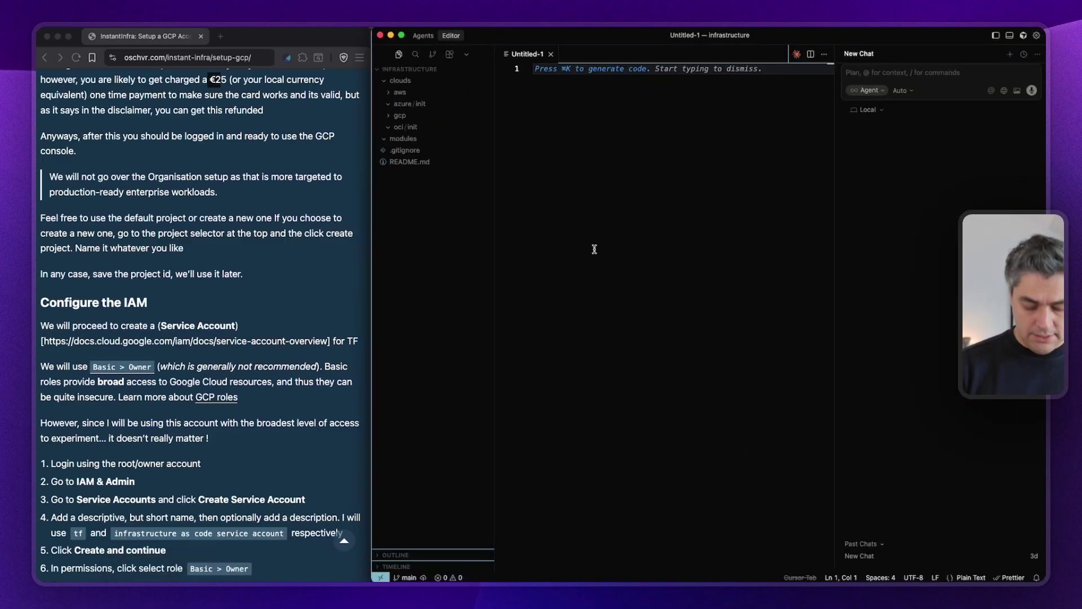
key(super+v)
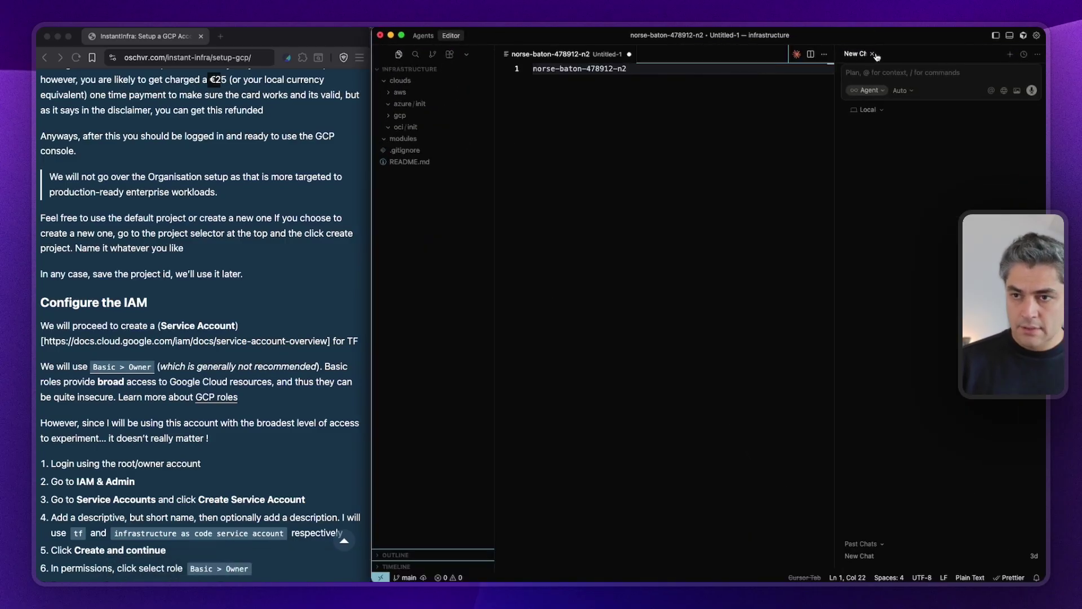
click(873, 54)
key(super+m)
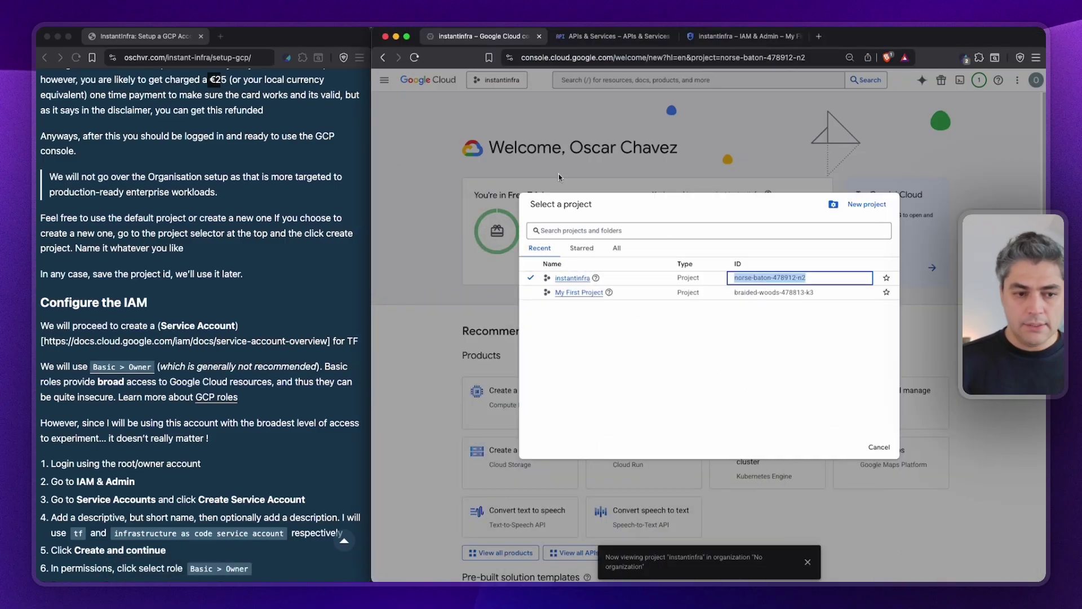
click(209, 288)
Close the Select a project list to show the instantinfra welcome dashboard again.
scroll(208, 289, down, 2)
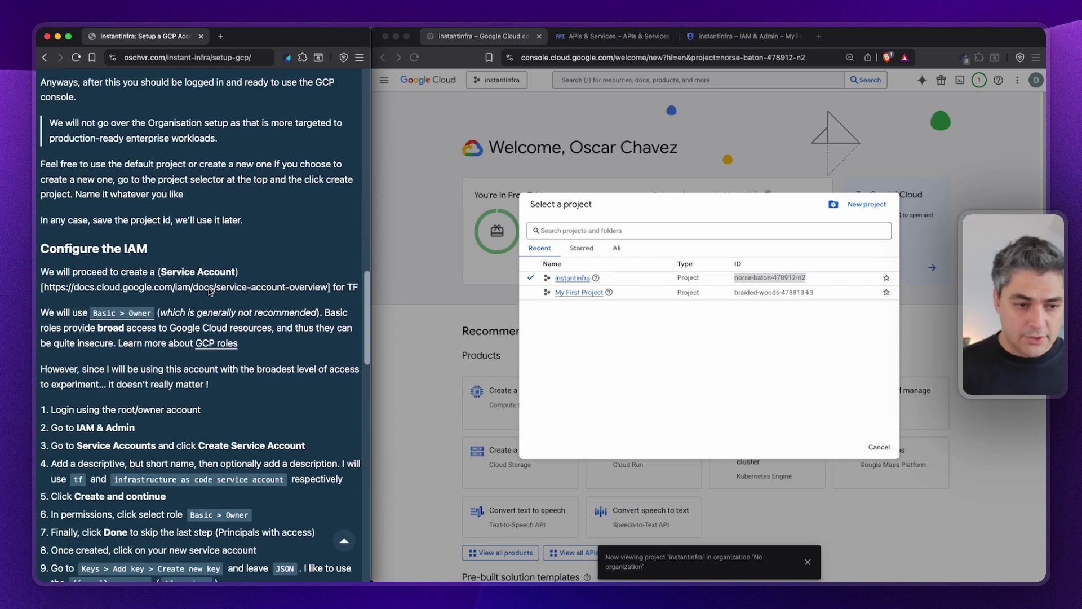
scroll(208, 289, down, 2)
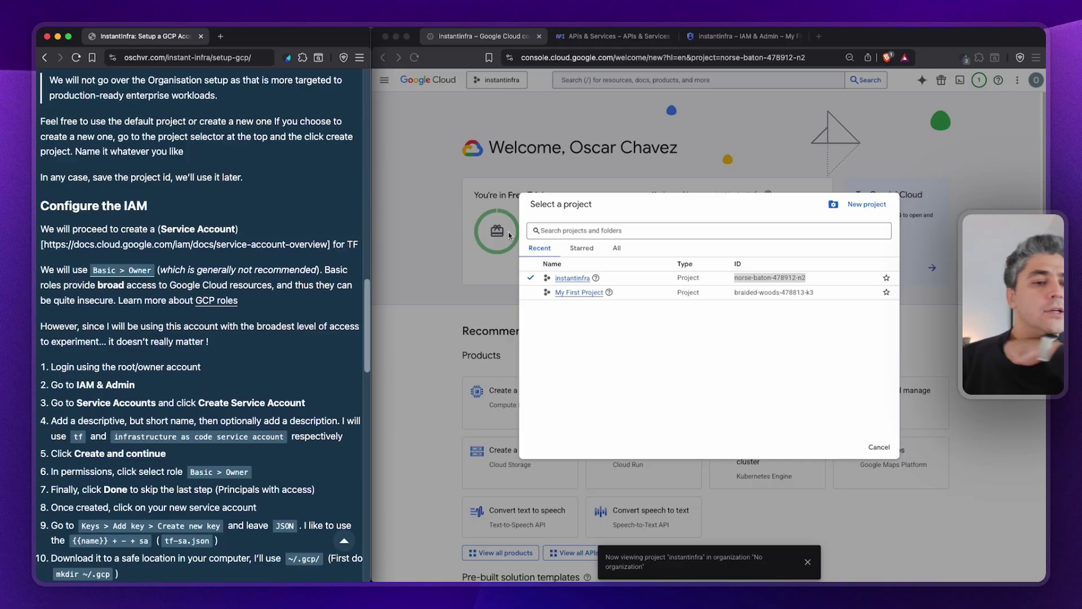
click(513, 232)
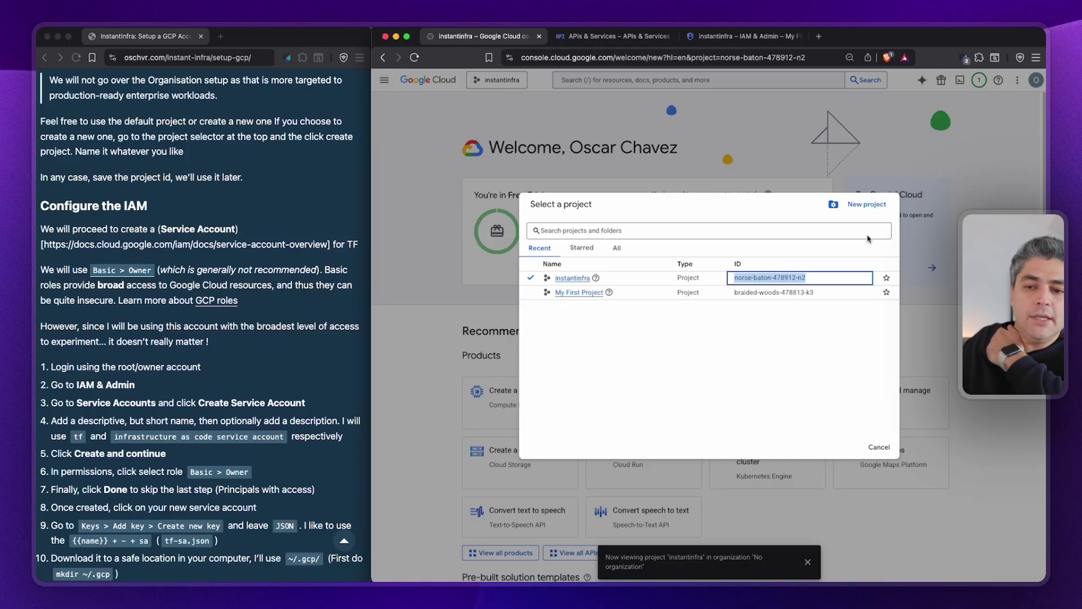
key(Escape)
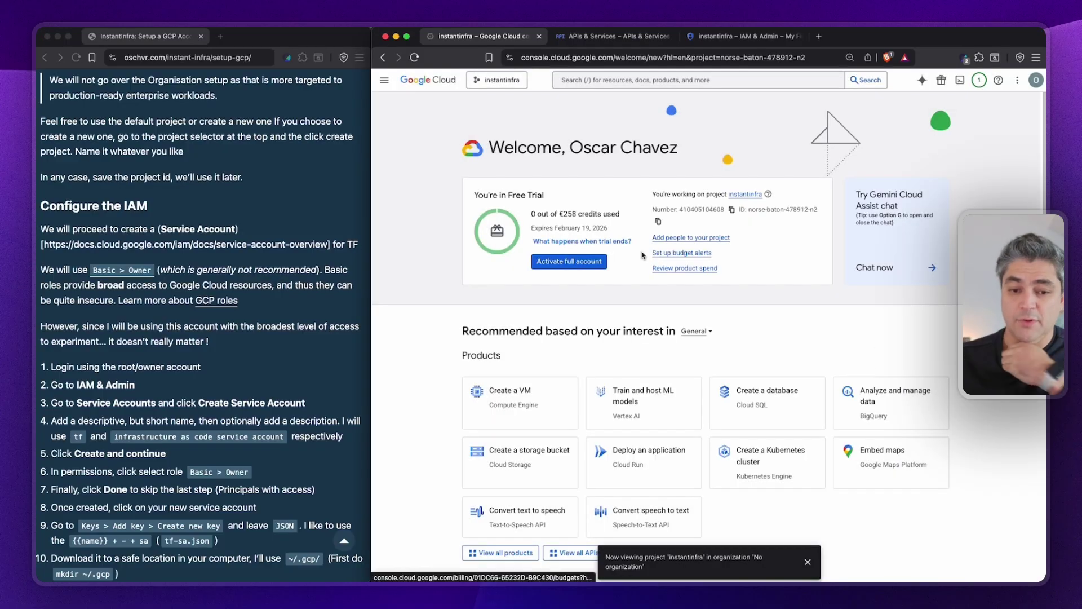
scroll(642, 255, down, 1)
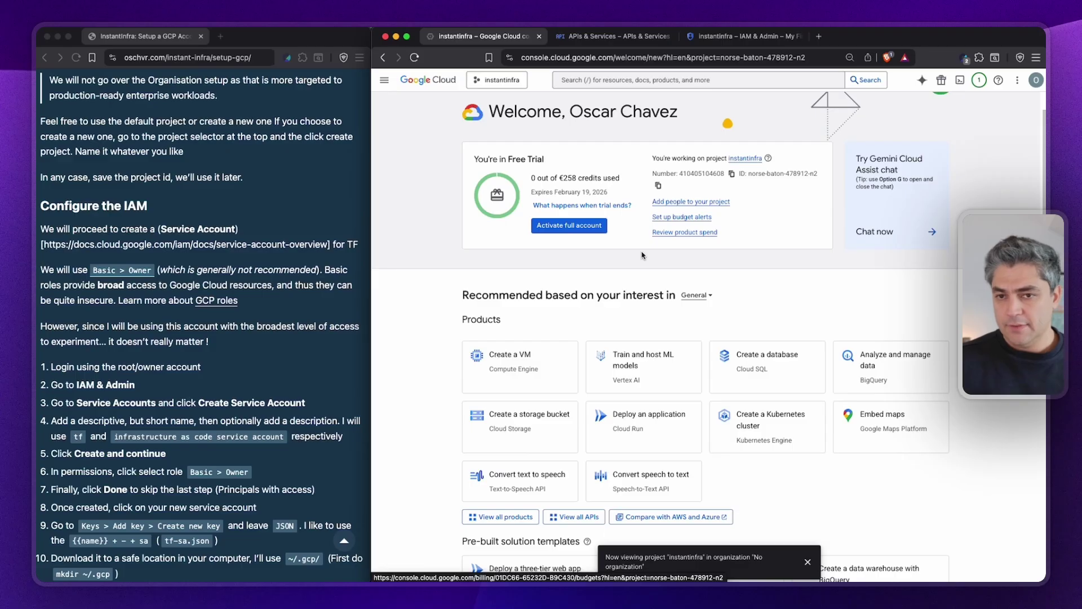
click(385, 82)
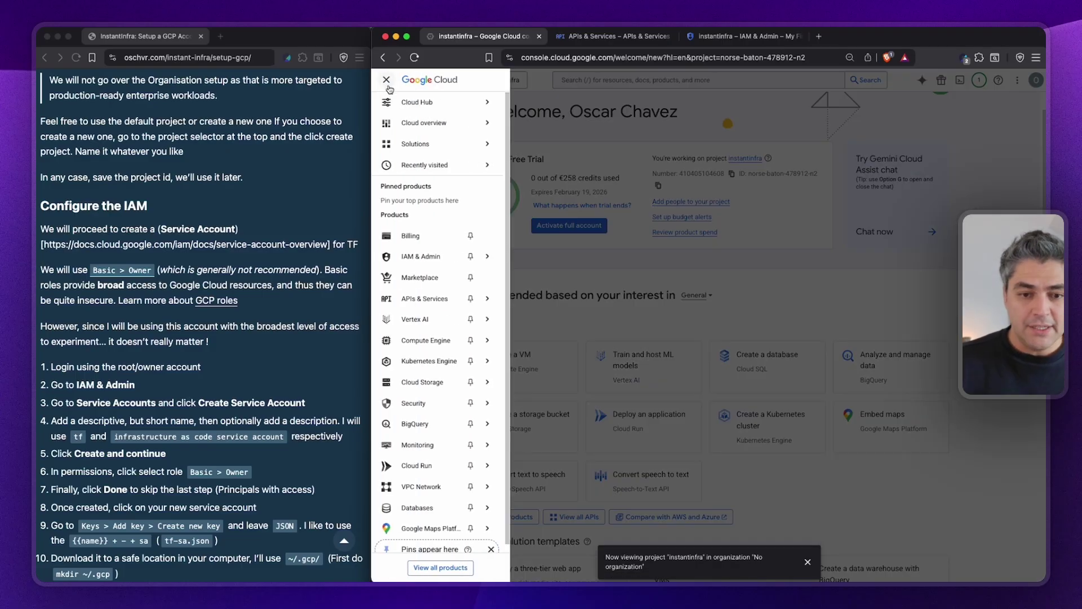
Go to IAM & Admin > Service Accounts for the instantinfra project.
mouse_move(444, 258)
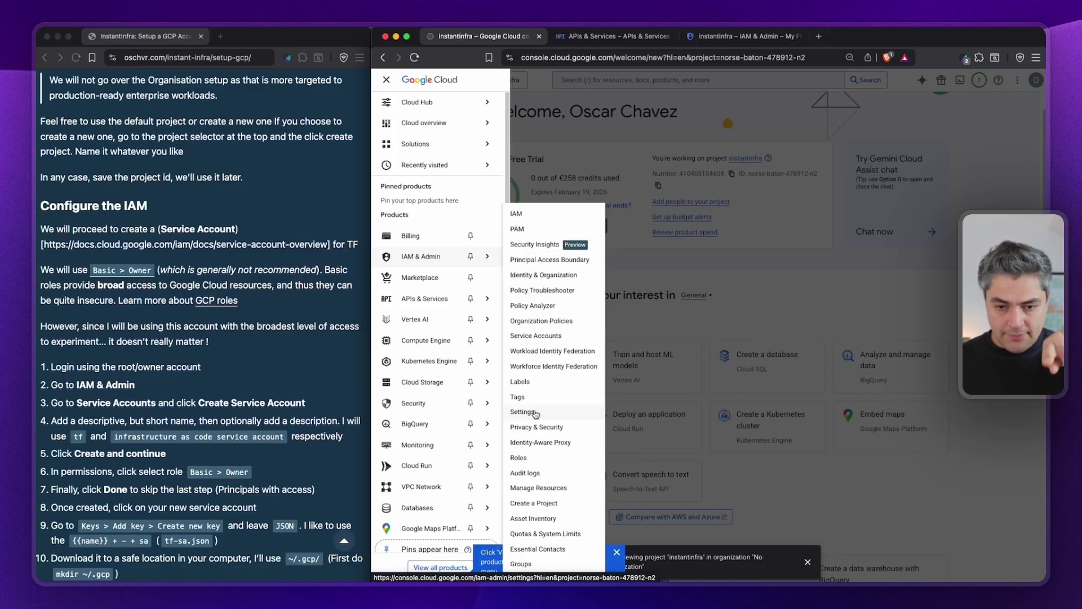
click(535, 337)
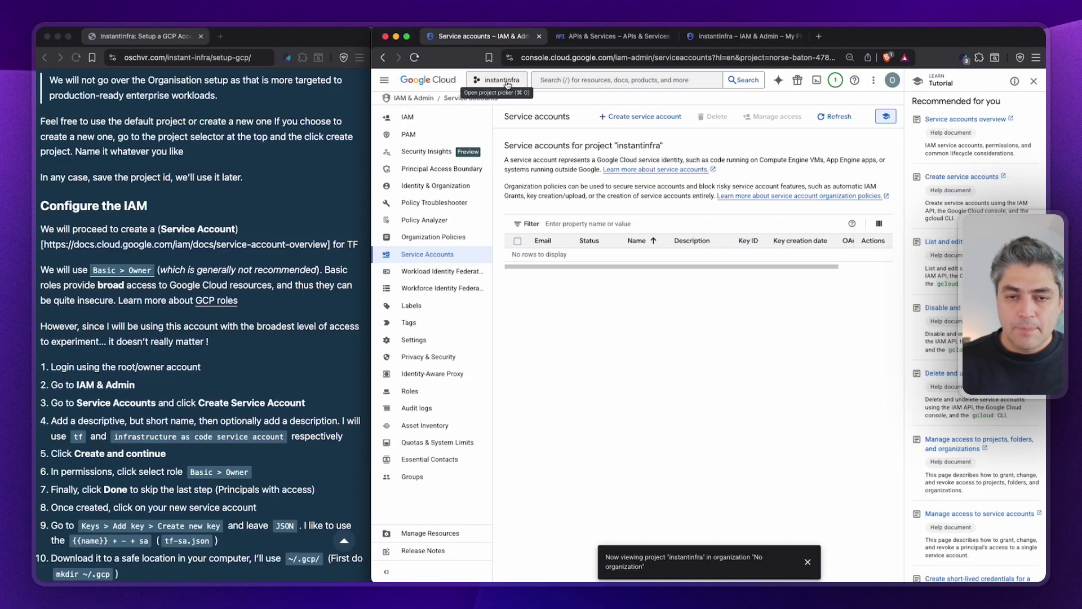
click(618, 119)
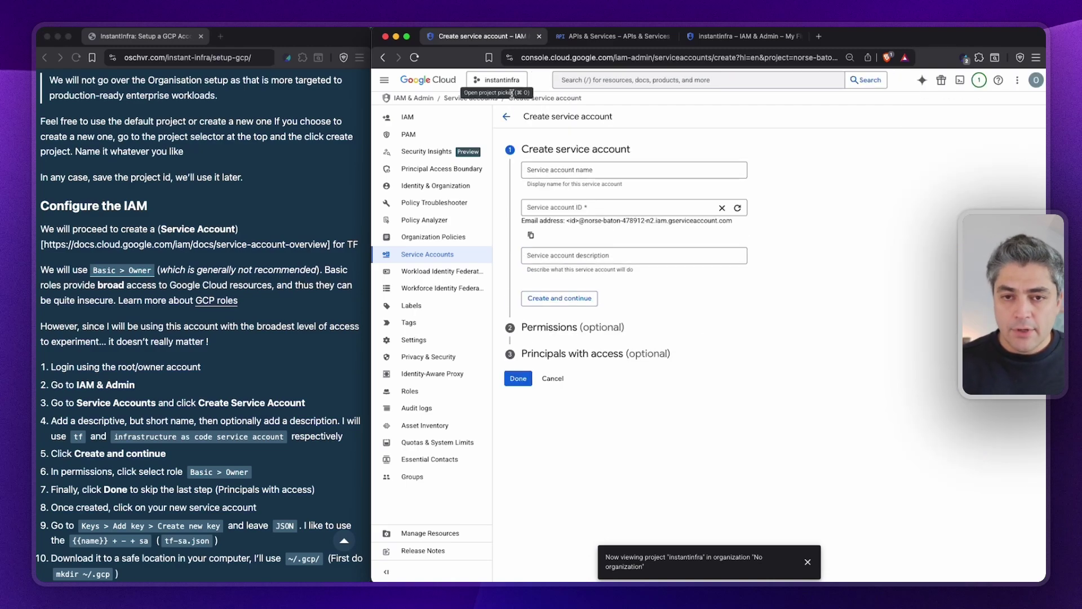
Start a new service account named instantinfra.
click(506, 116)
click(642, 116)
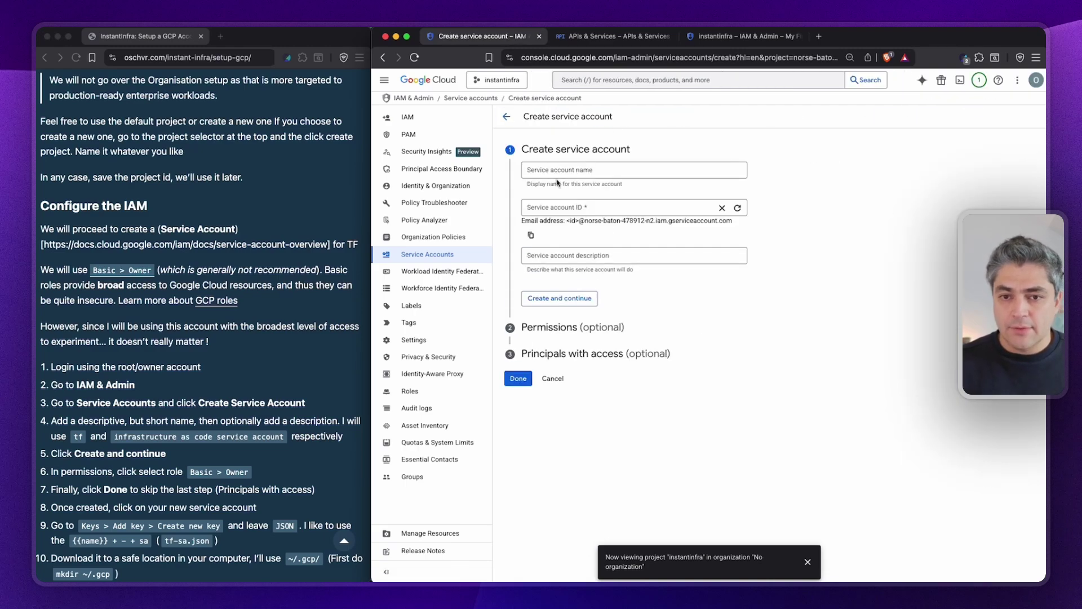
click(555, 174)
text(inst)
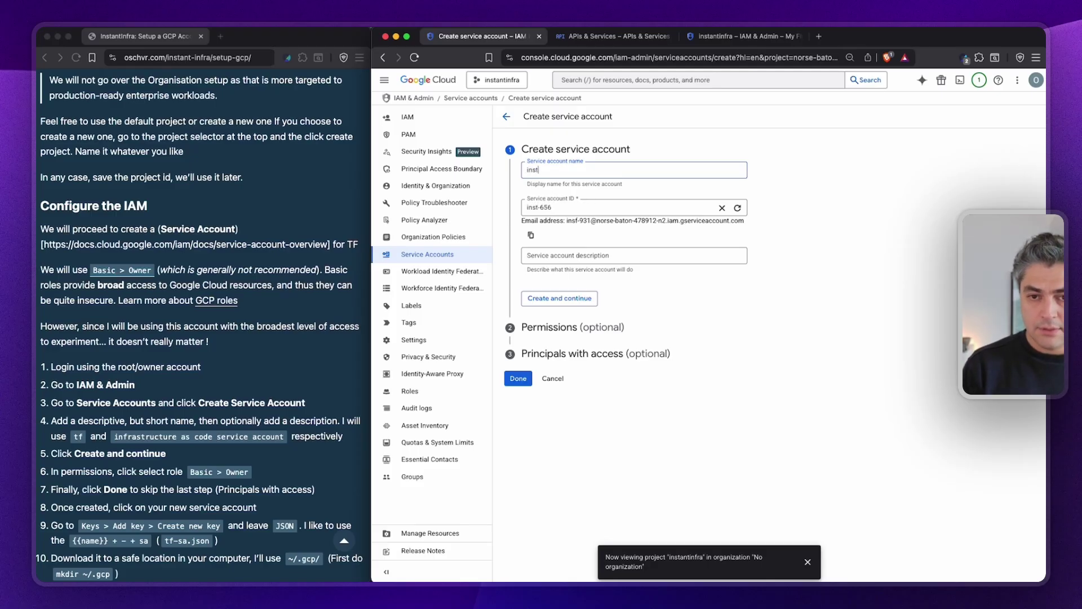
text(antinfra)
Give the account the description 'instantinfra for tf' and create it.
key(super+a)
key(super+c)
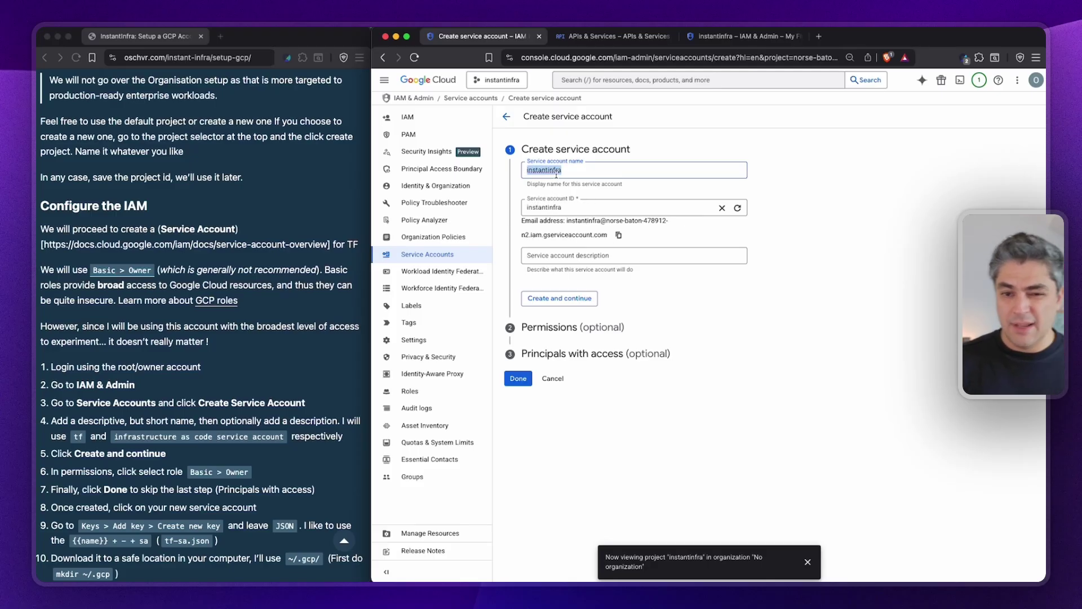
click(562, 255)
key(super+v)
text(for)
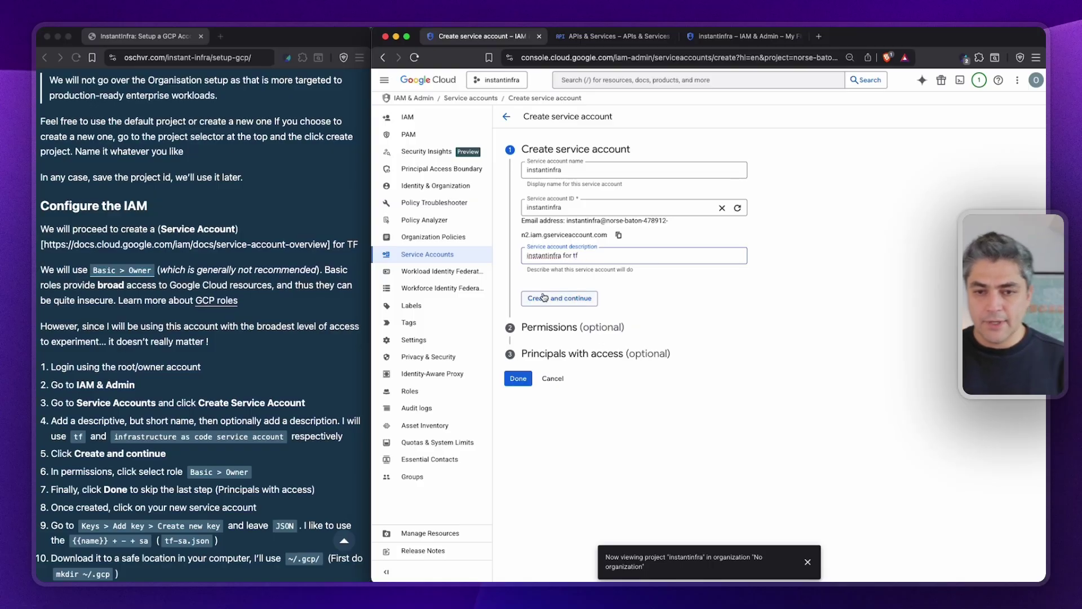
scroll(158, 370, down, 5)
scroll(158, 370, down, 1)
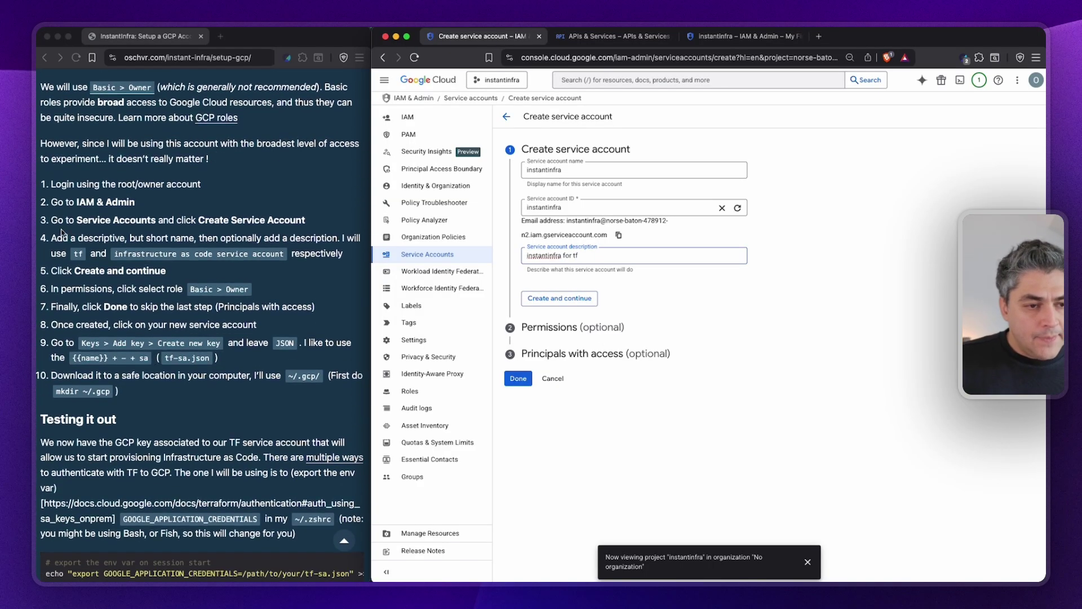
scroll(148, 276, down, 1)
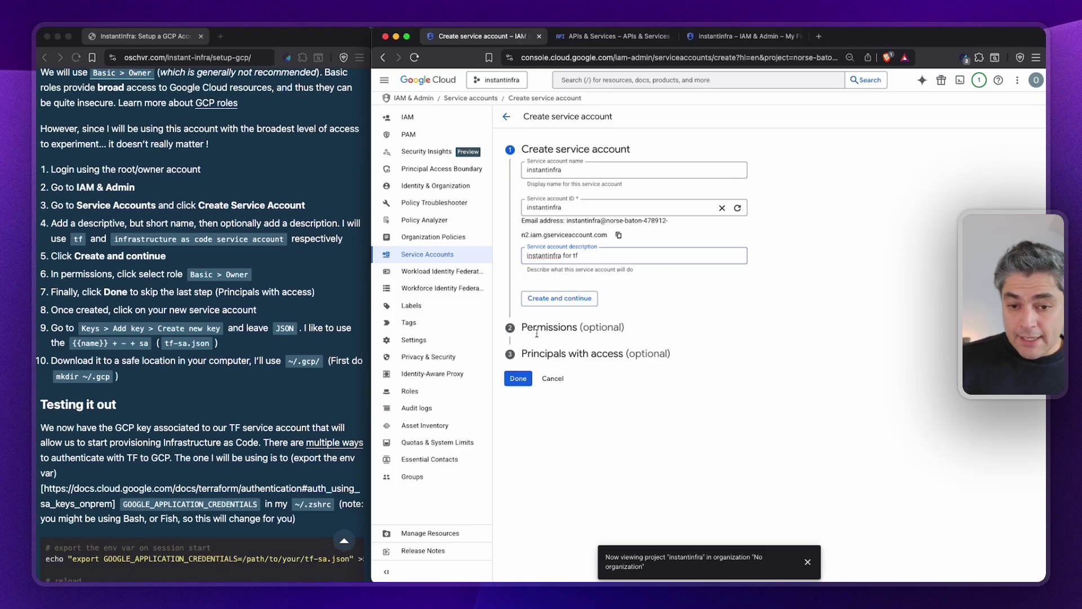
click(548, 299)
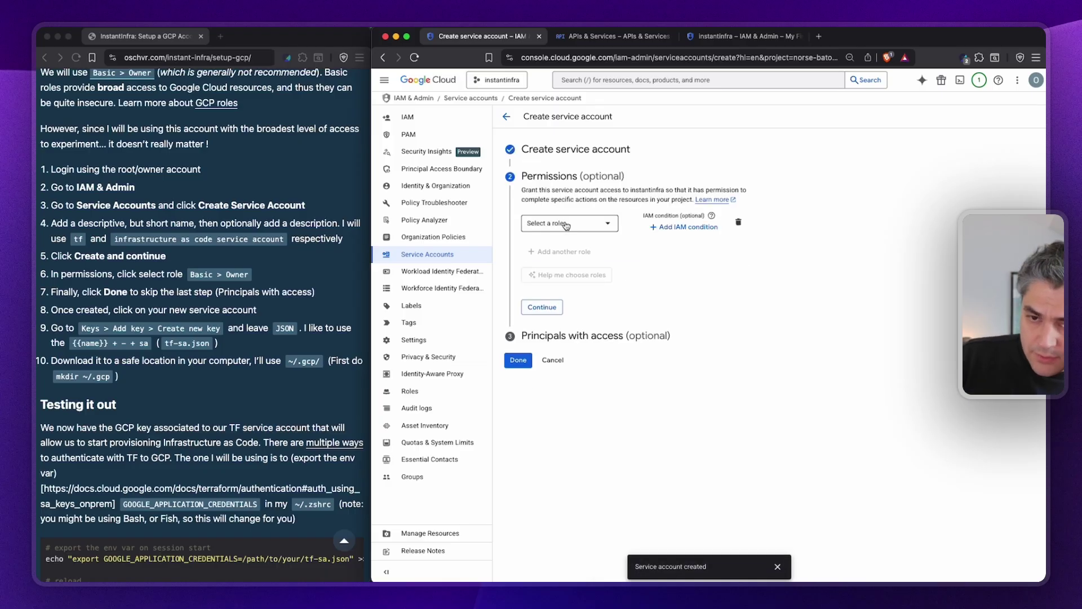
click(568, 223)
Grant instantinfra the Basic > Owner role and finish creating the account.
click(553, 281)
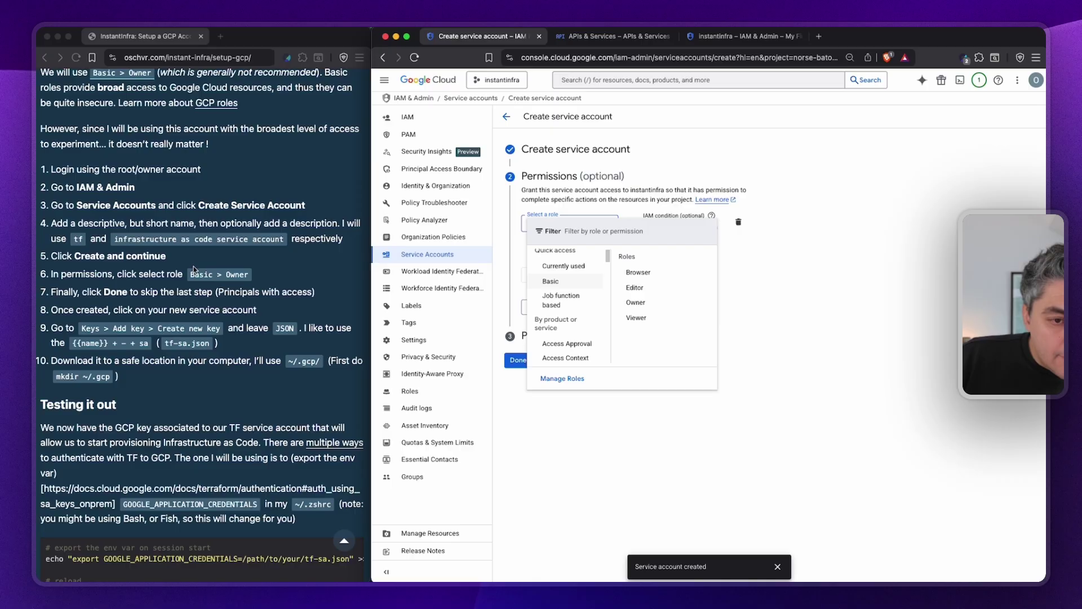
click(192, 279)
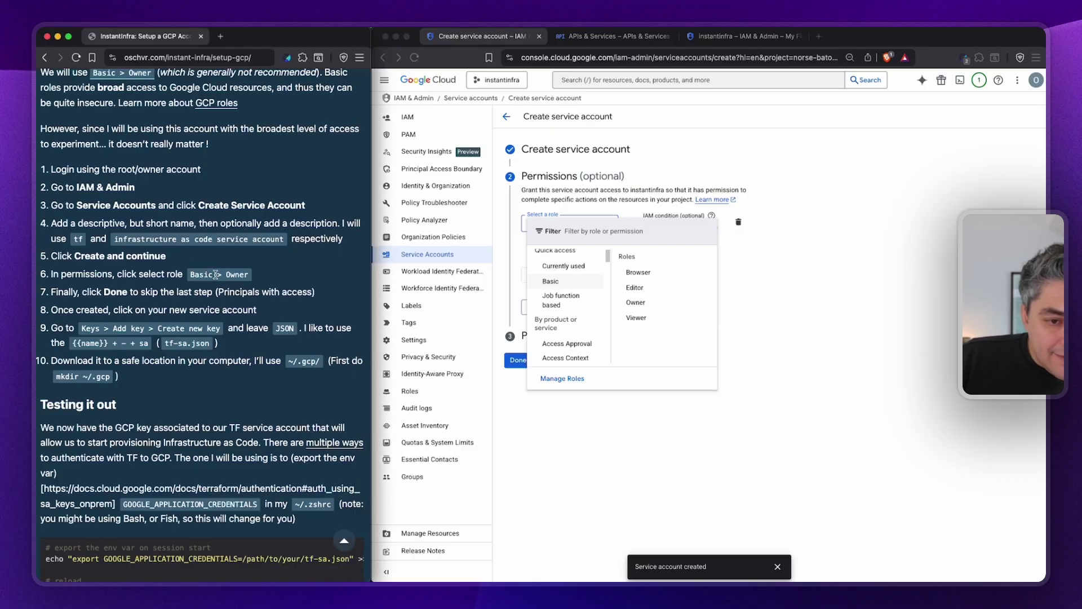
click(545, 291)
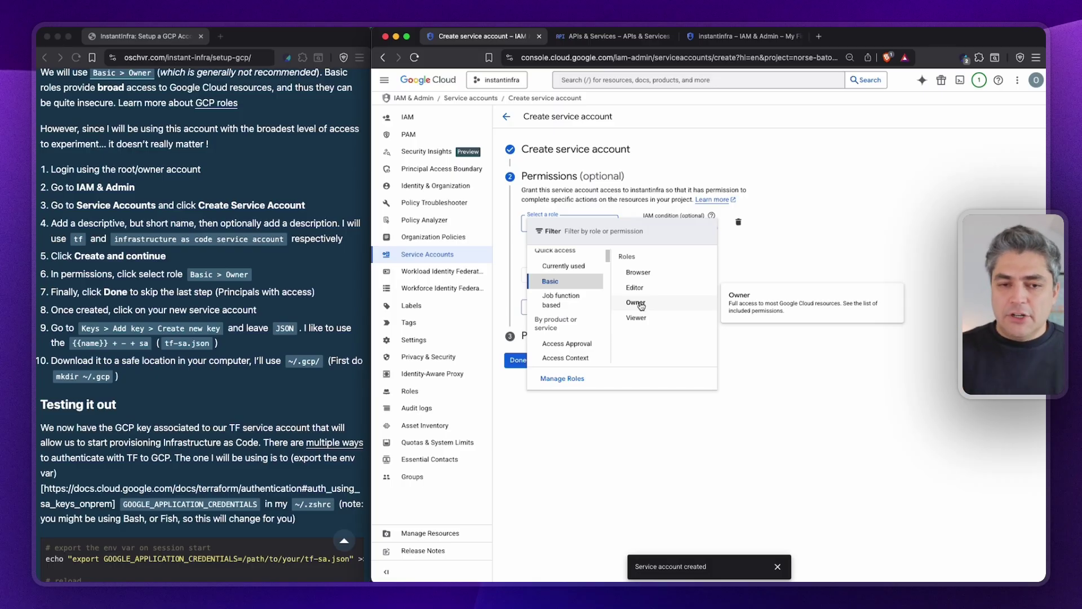
click(636, 303)
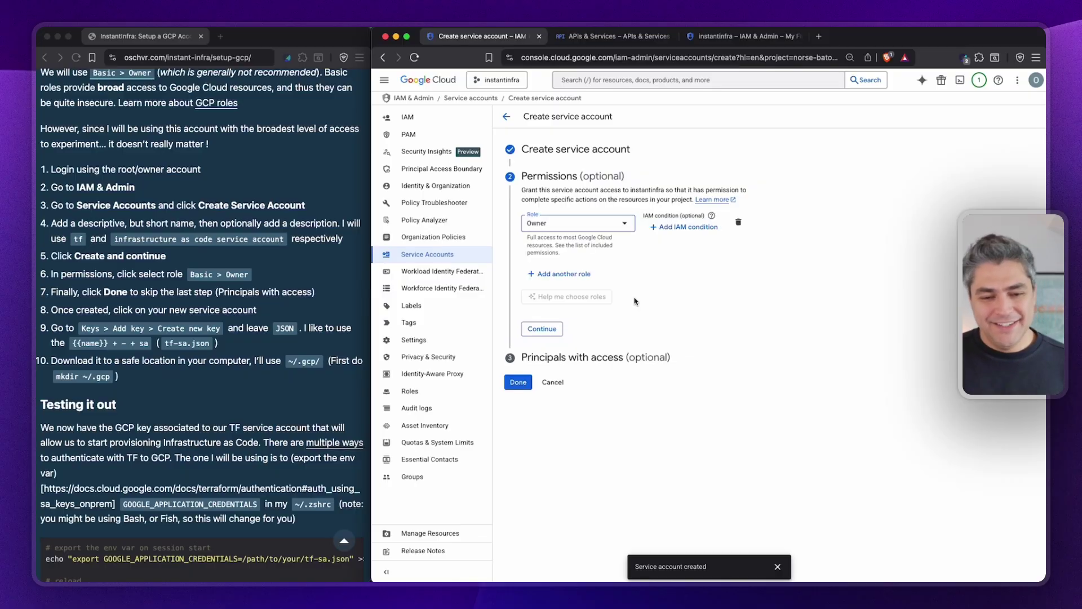
click(539, 330)
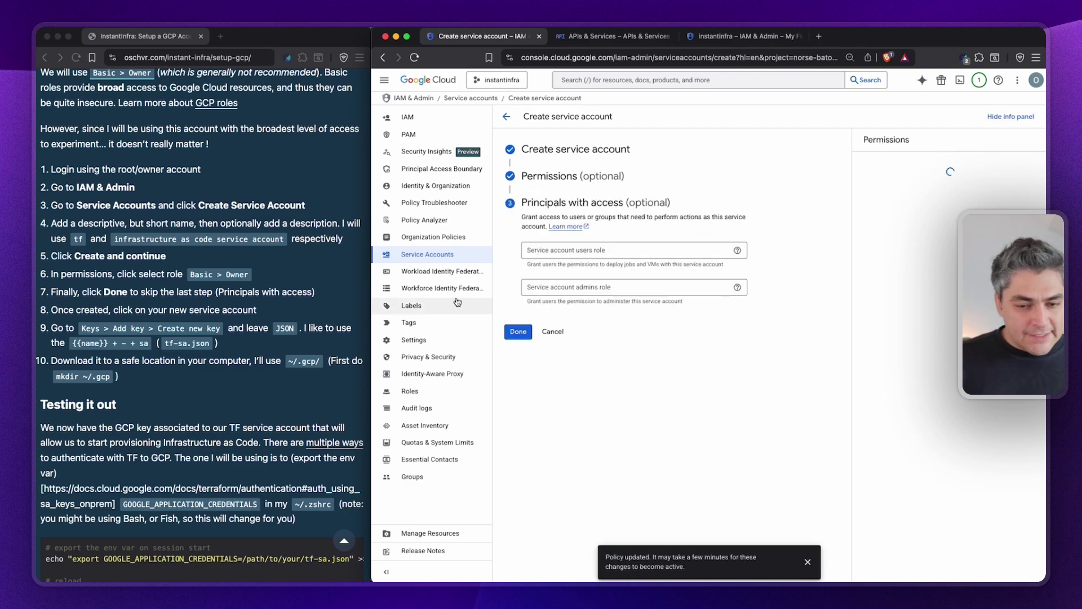
click(515, 334)
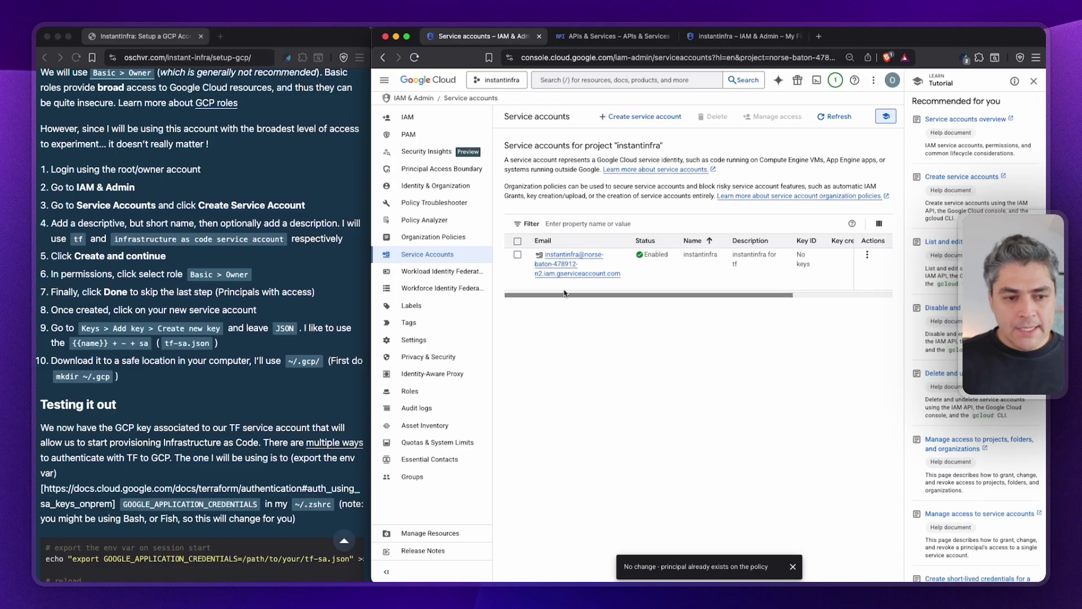
click(562, 260)
Create a new JSON private key for the instantinfra service account.
click(561, 260)
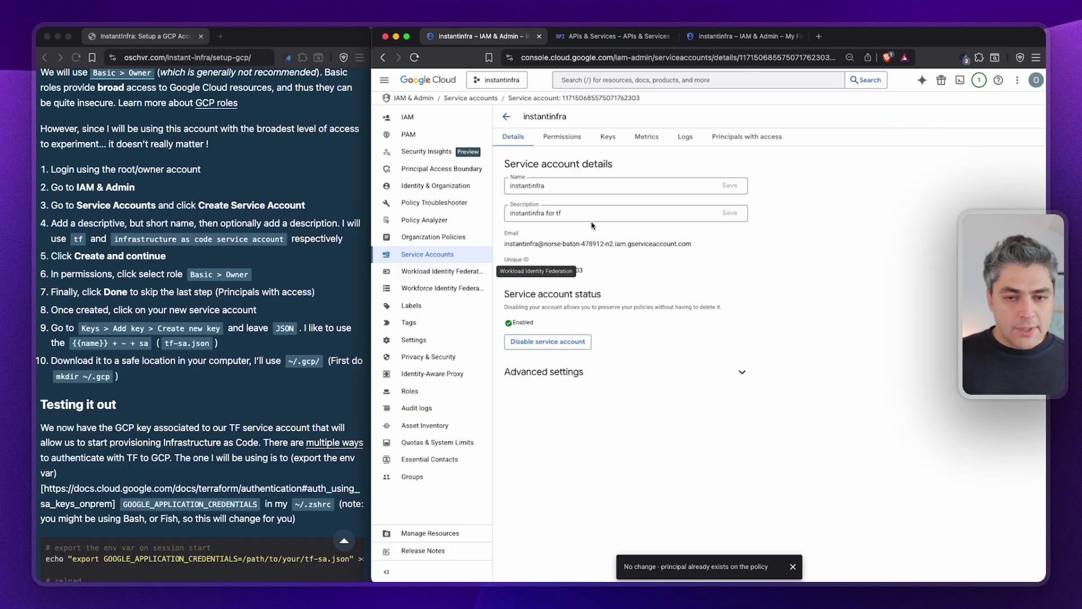
click(609, 140)
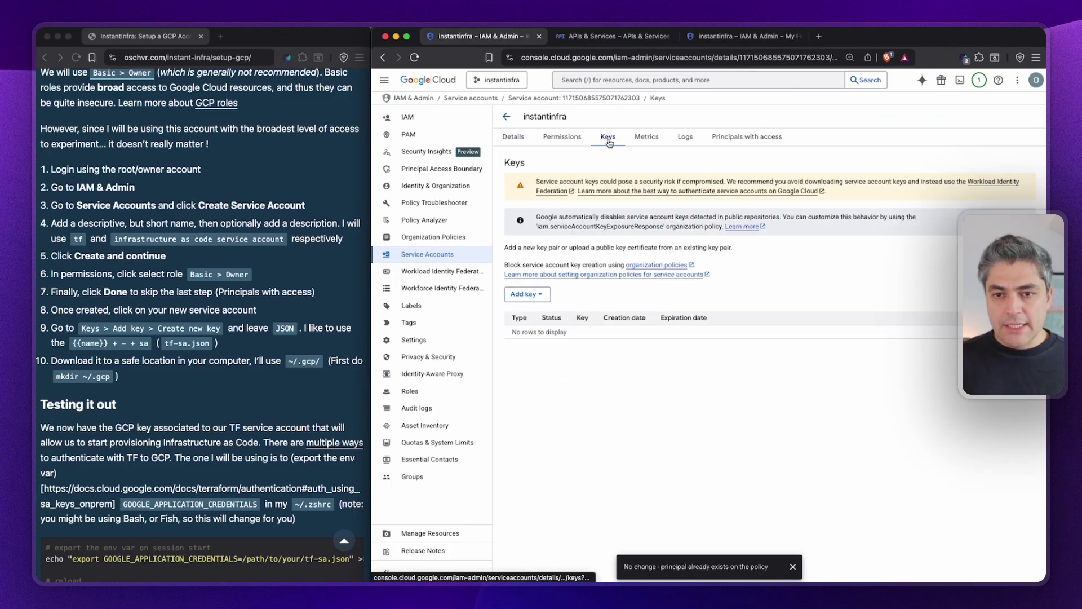
click(524, 293)
click(532, 313)
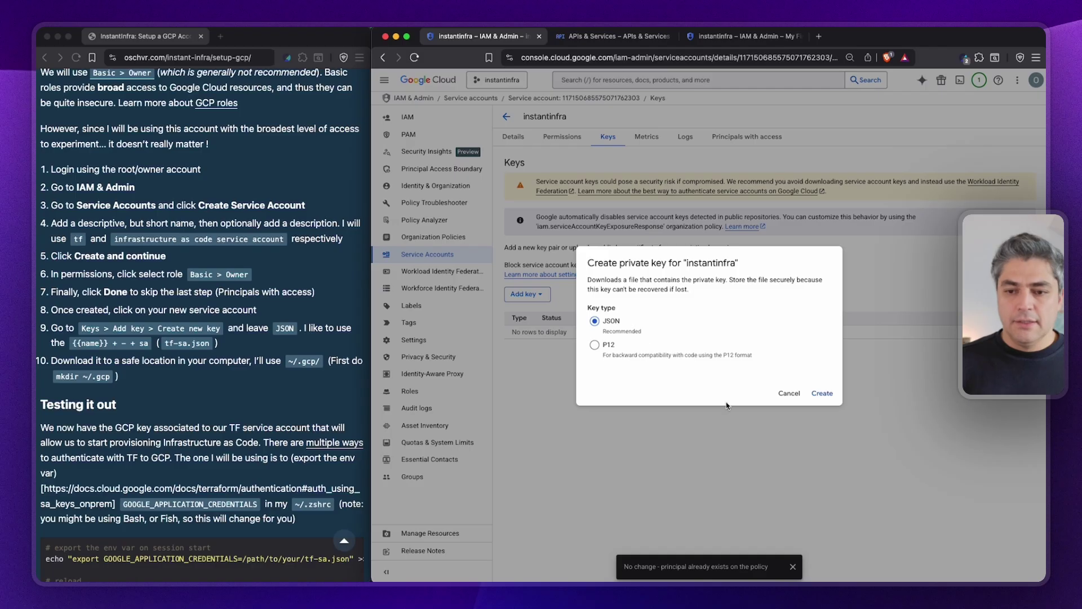
click(822, 393)
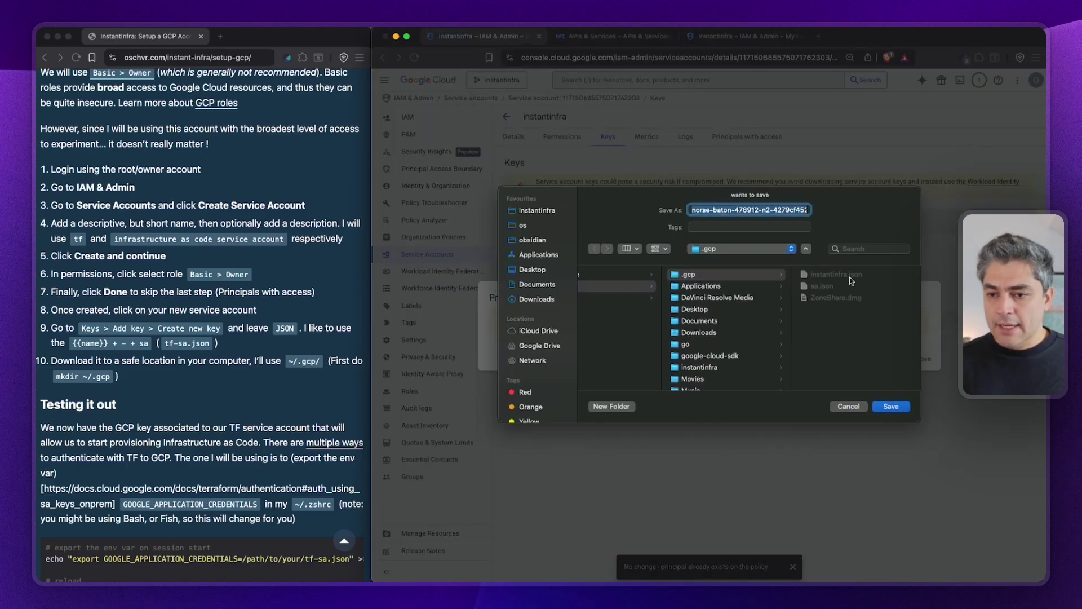
Save the key into .gcp, overwriting the existing instantinfra.json.
click(827, 276)
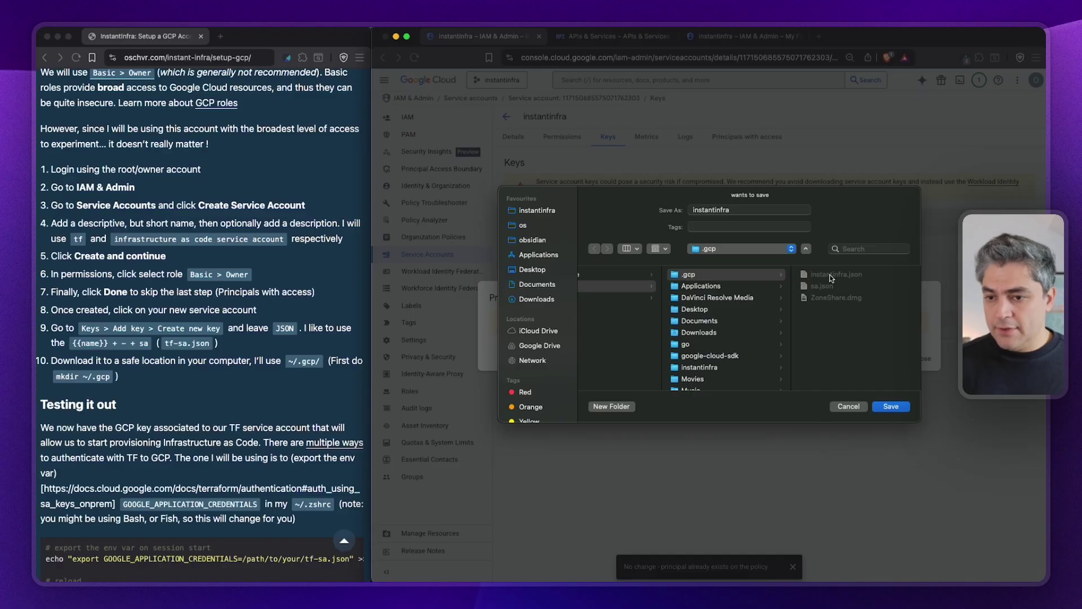
click(890, 406)
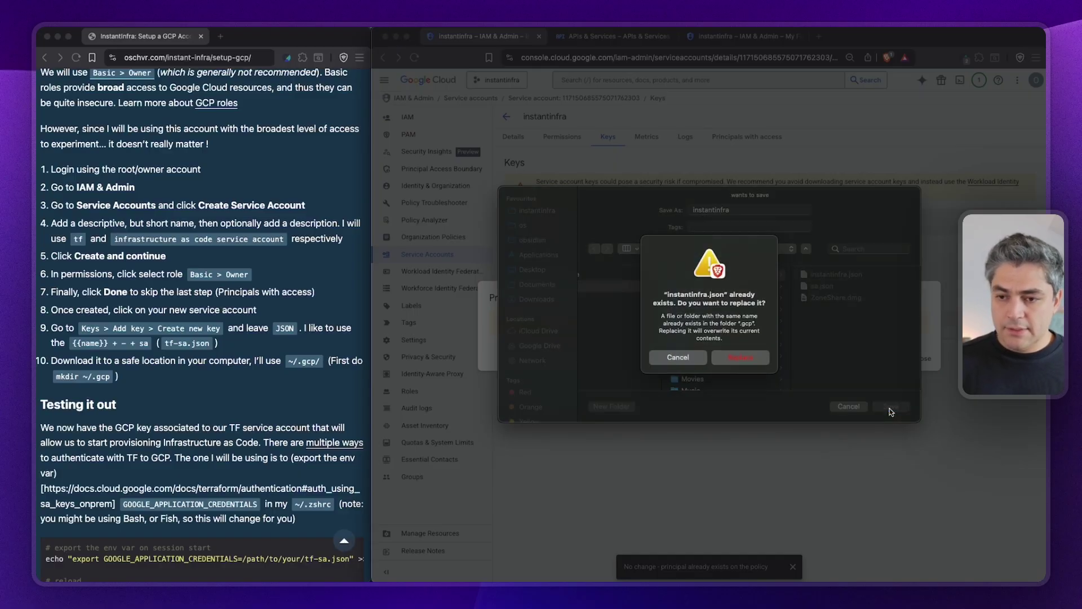
click(742, 356)
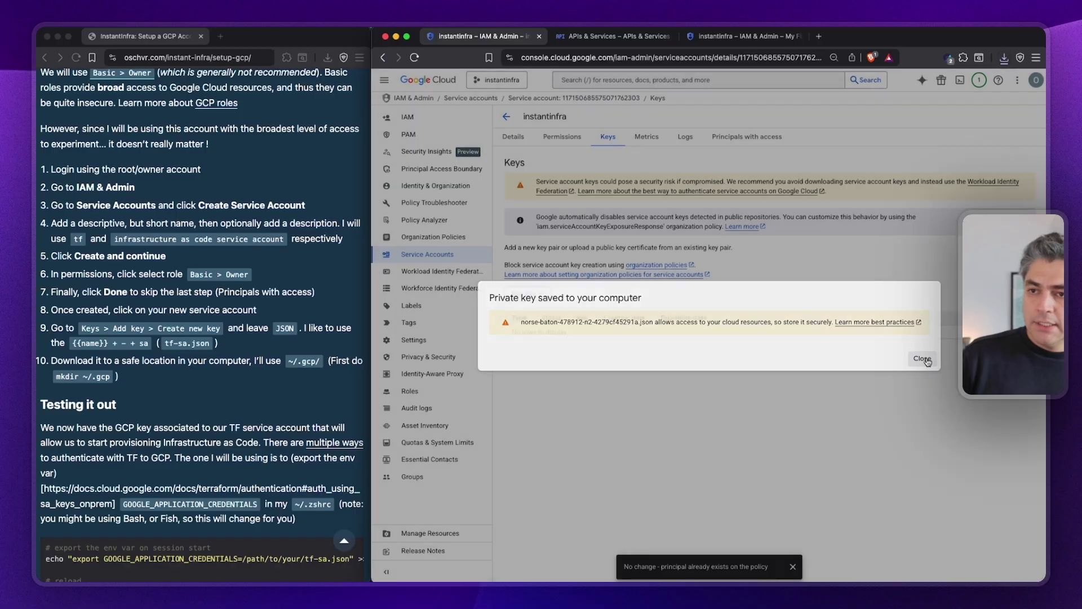
click(923, 358)
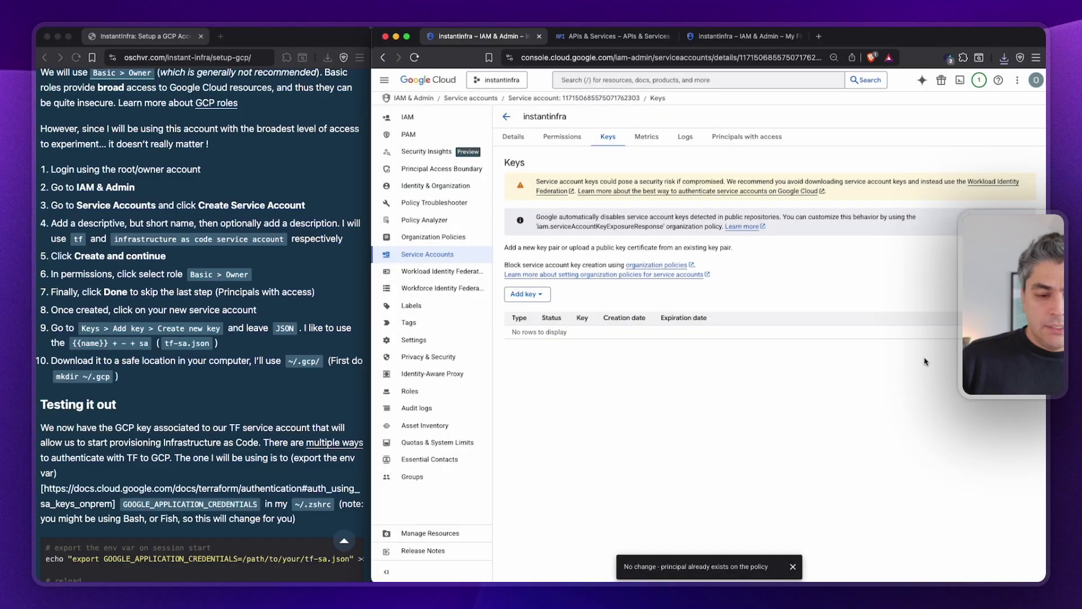
click(137, 440)
scroll(137, 440, down, 6)
Bring the blog's 'Testing it out' section into view, then open a new Untitled-2 file in Cursor.
scroll(141, 417, up, 2)
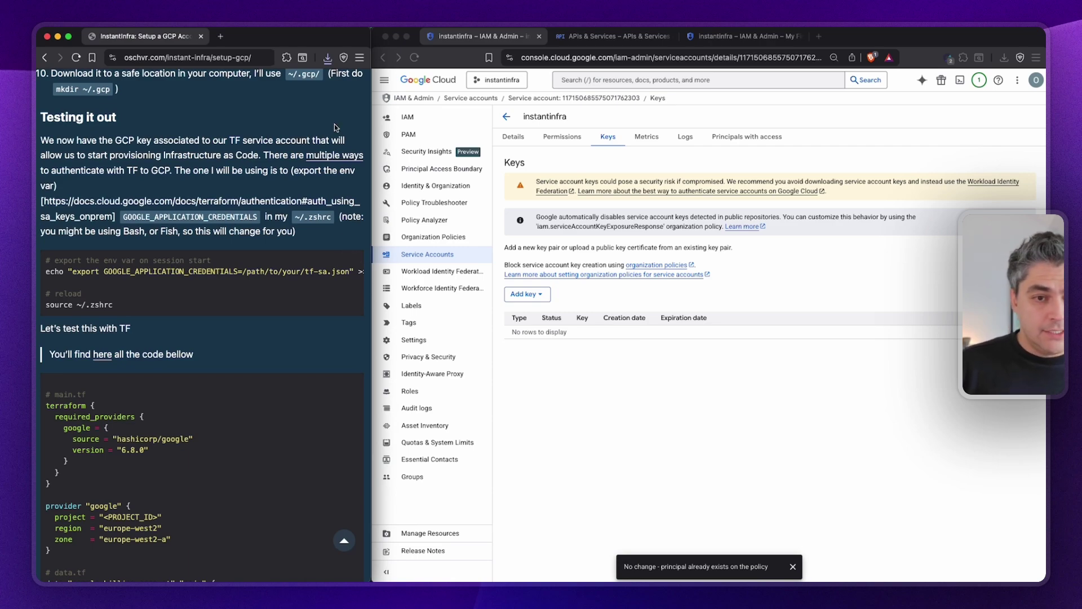
key(super+Tab)
key(super+Tab)
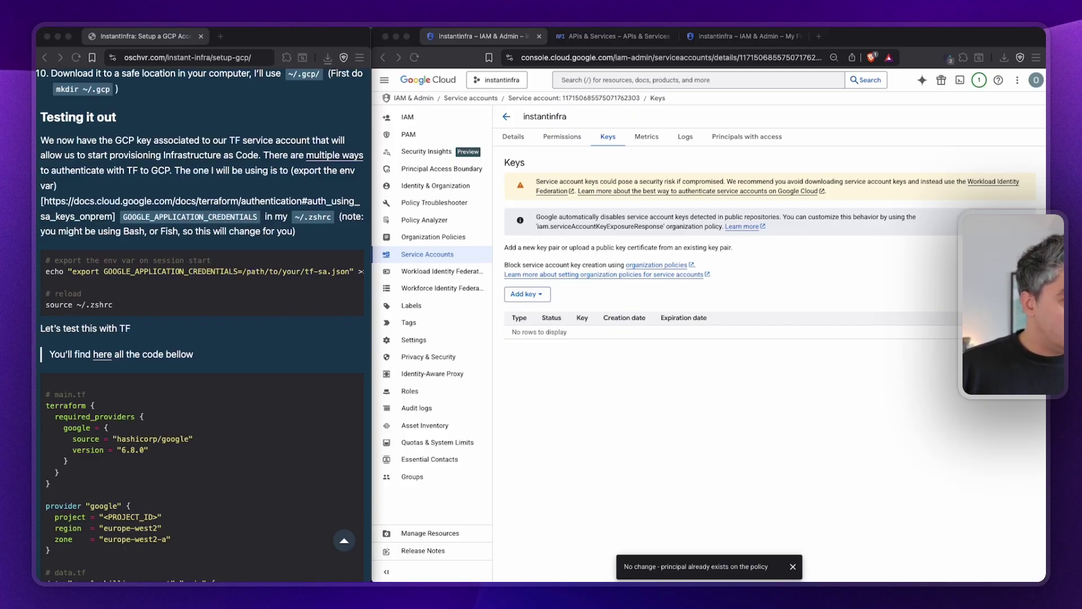
key(super+Tab)
key(super+n)
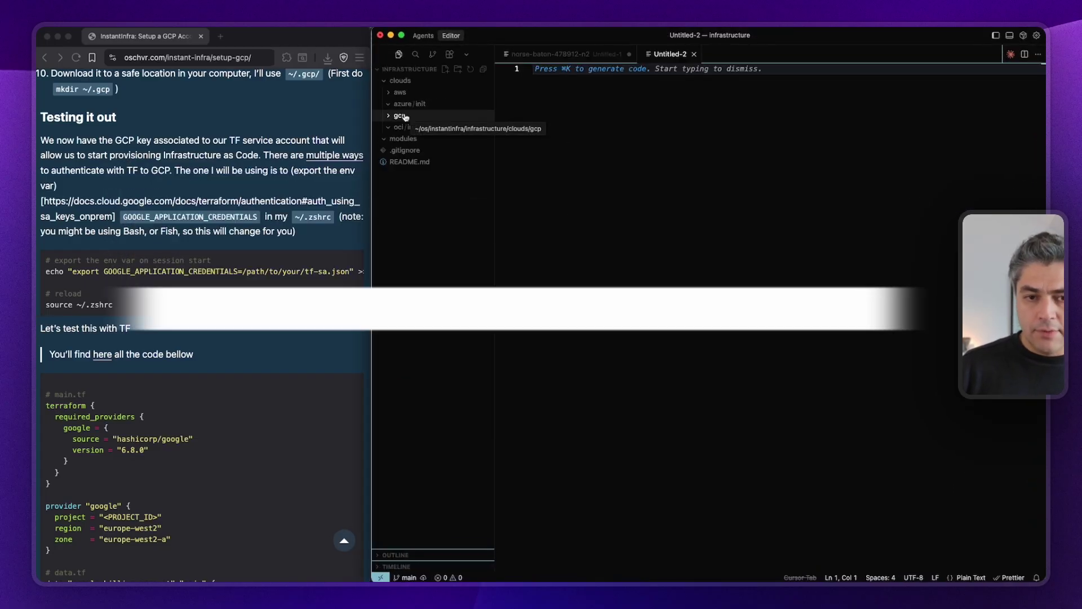
Launch iTerm through Spotlight and snap it to the right half of the screen.
right_click(404, 114)
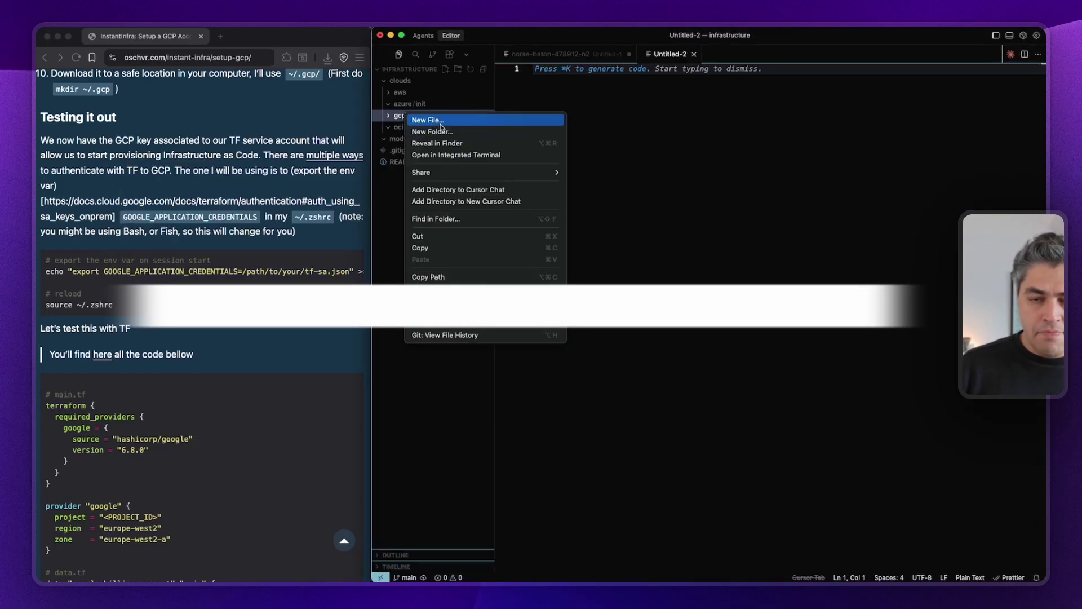
click(413, 116)
key(ctrl+Up)
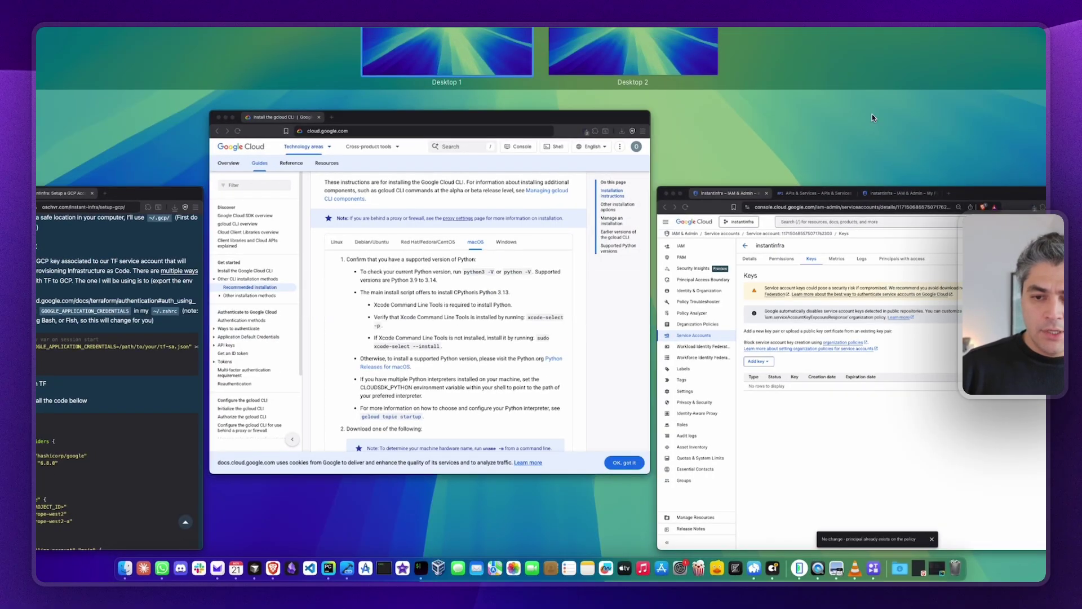
click(872, 116)
key(super+space)
text(term)
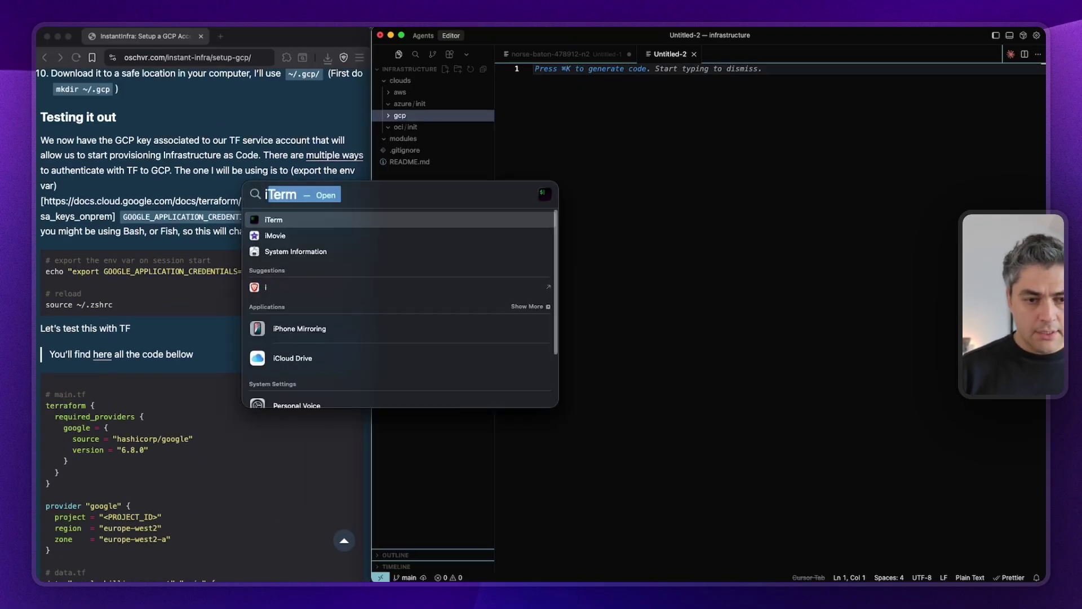
key(Return)
key(ctrl+alt+Right)
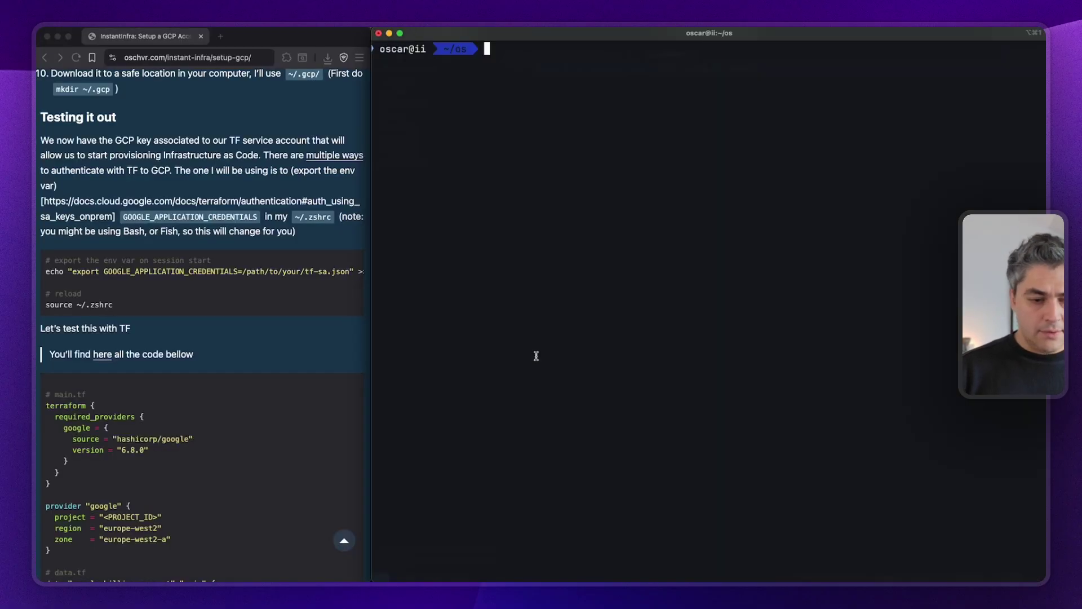
click(137, 226)
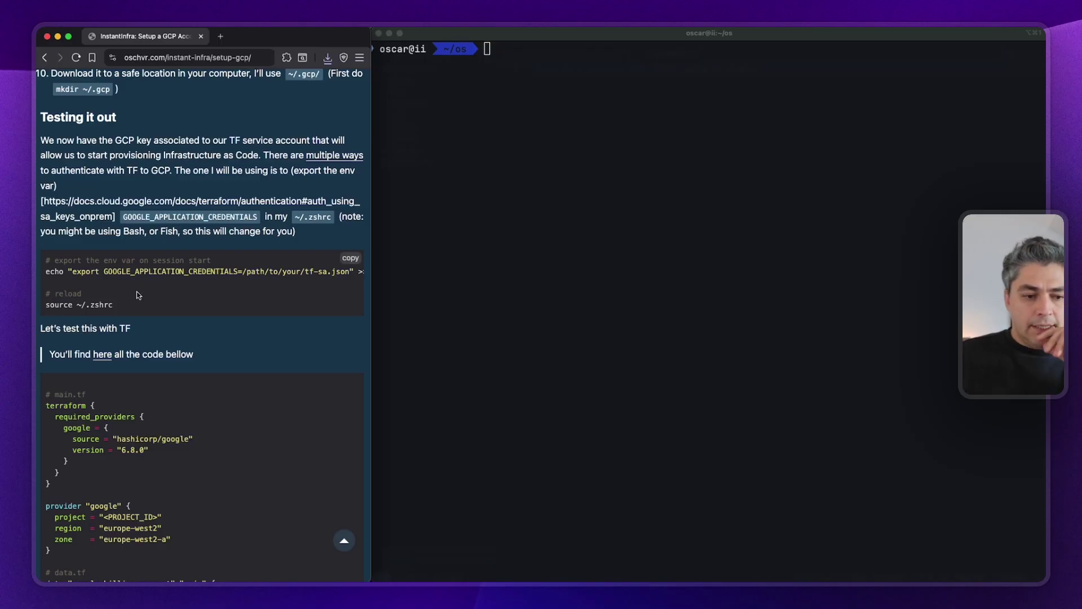
scroll(49, 271, down, 5)
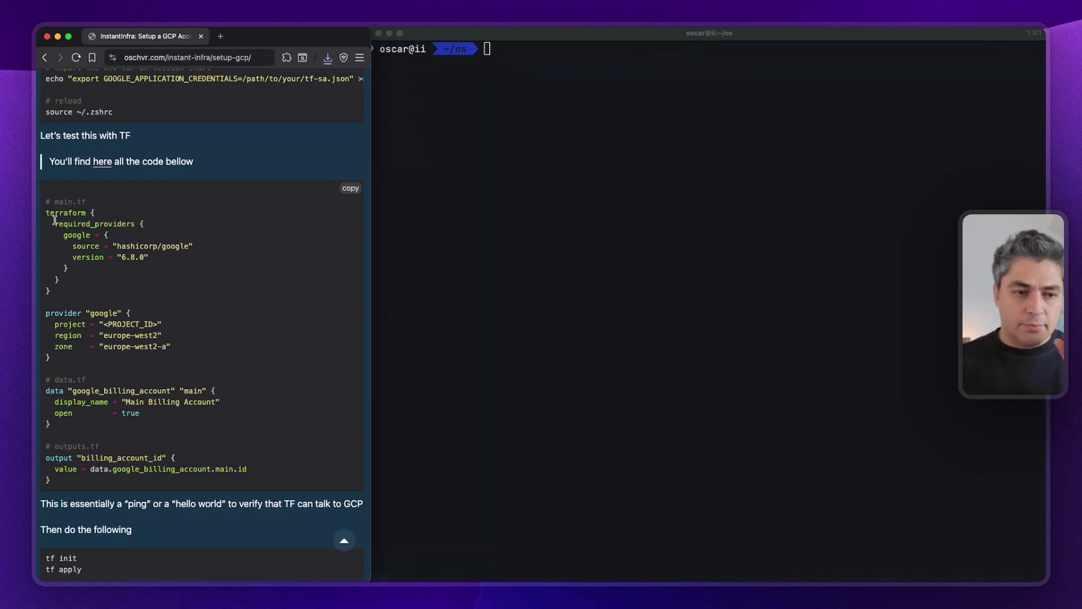
scroll(113, 226, up, 3)
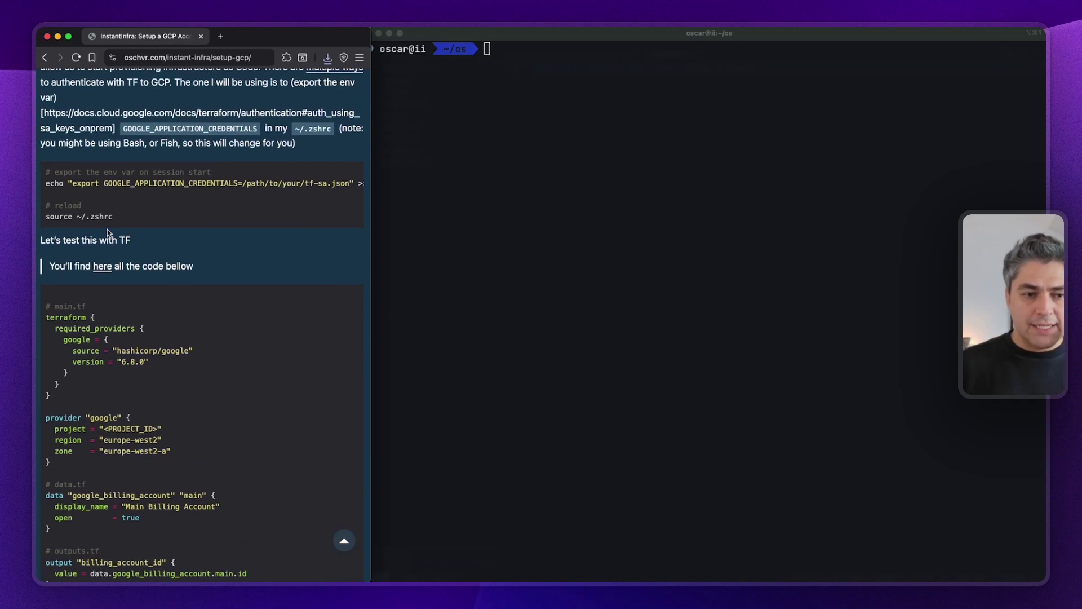
scroll(150, 213, up, 2)
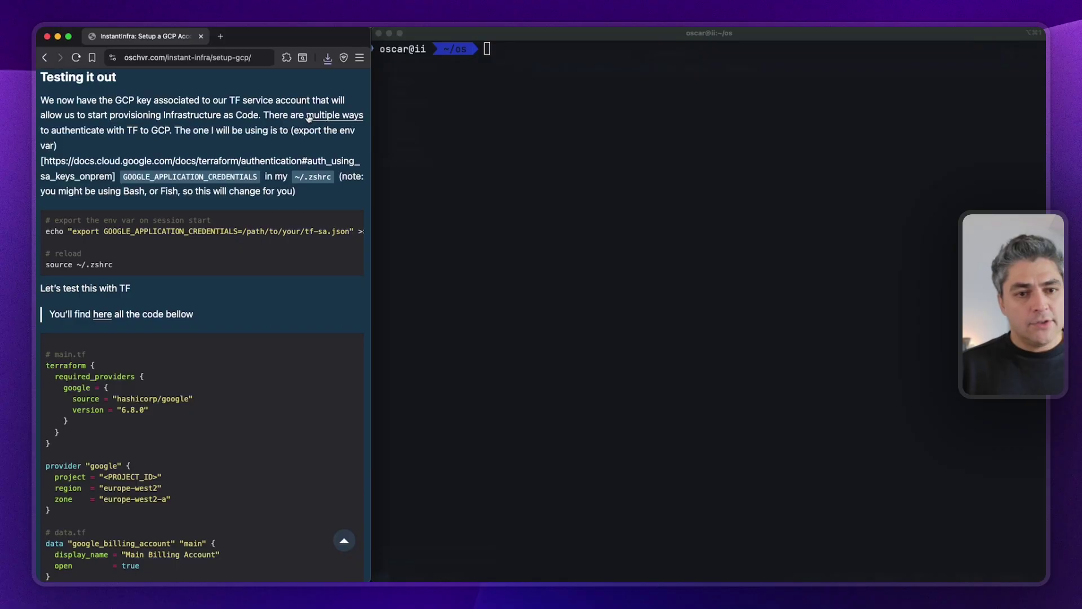
Open Google's Authentication for Terraform documentation page.
click(318, 117)
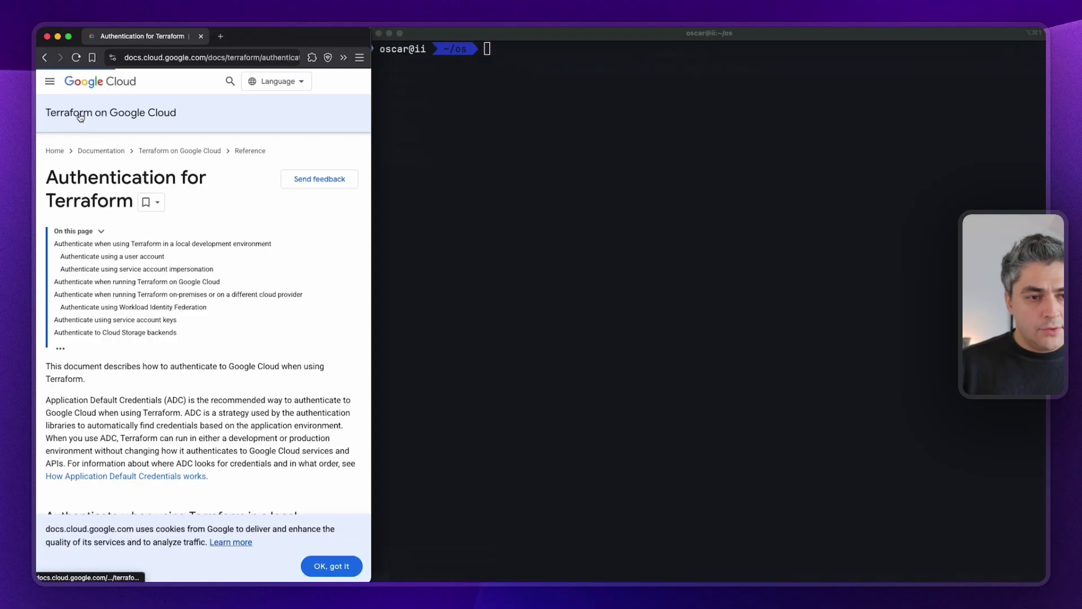
scroll(170, 235, down, 3)
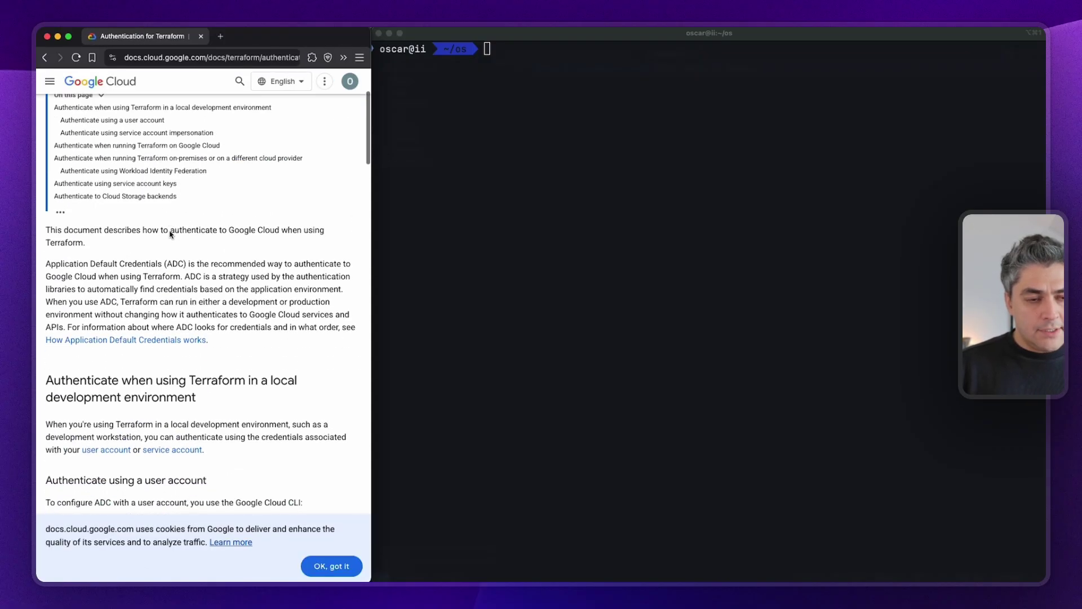
scroll(170, 234, down, 4)
scroll(66, 250, up, 7)
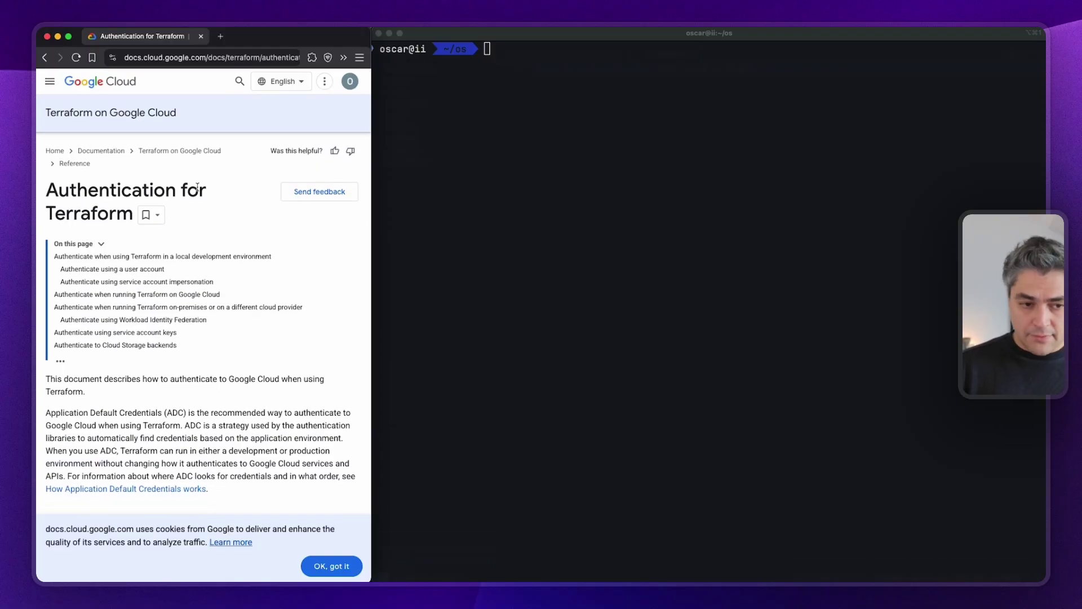
Expand the Linux or macOS service-account-key example, read it, and return to the page top.
click(158, 333)
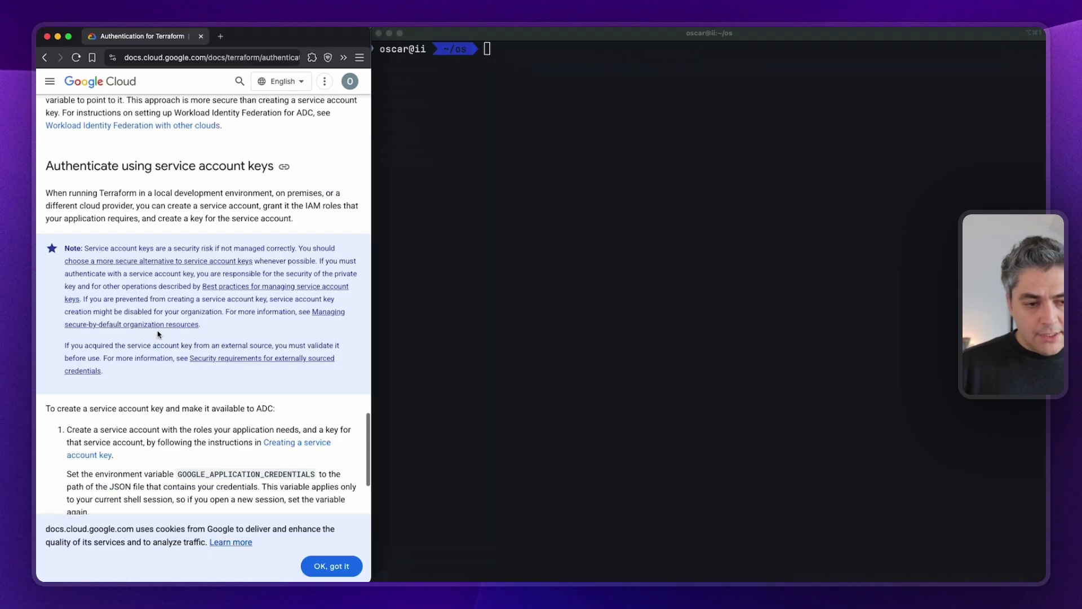
scroll(158, 331, down, 4)
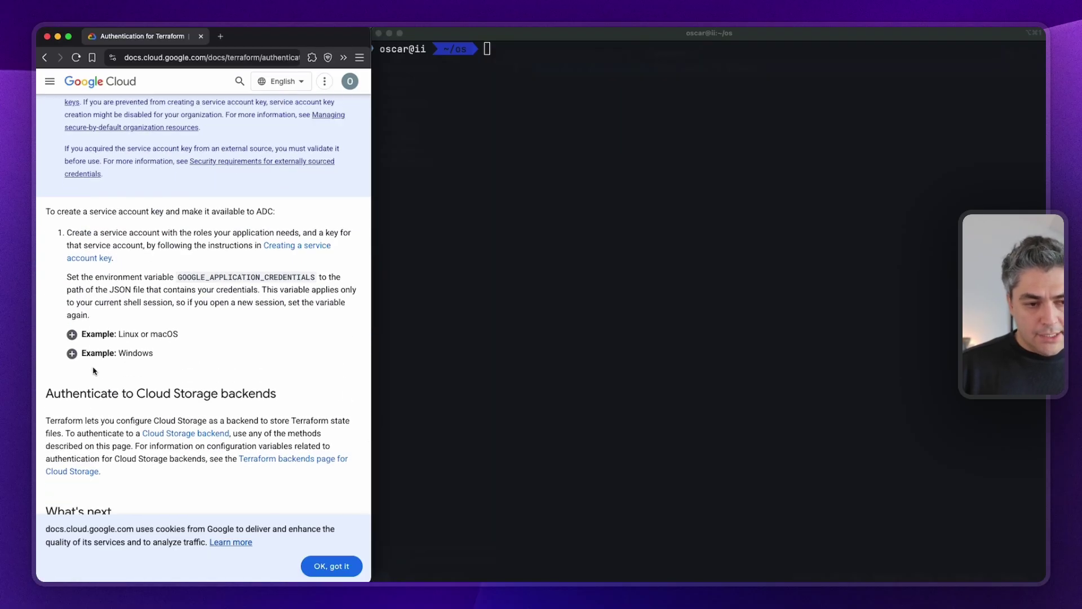
click(94, 336)
scroll(57, 298, down, 1)
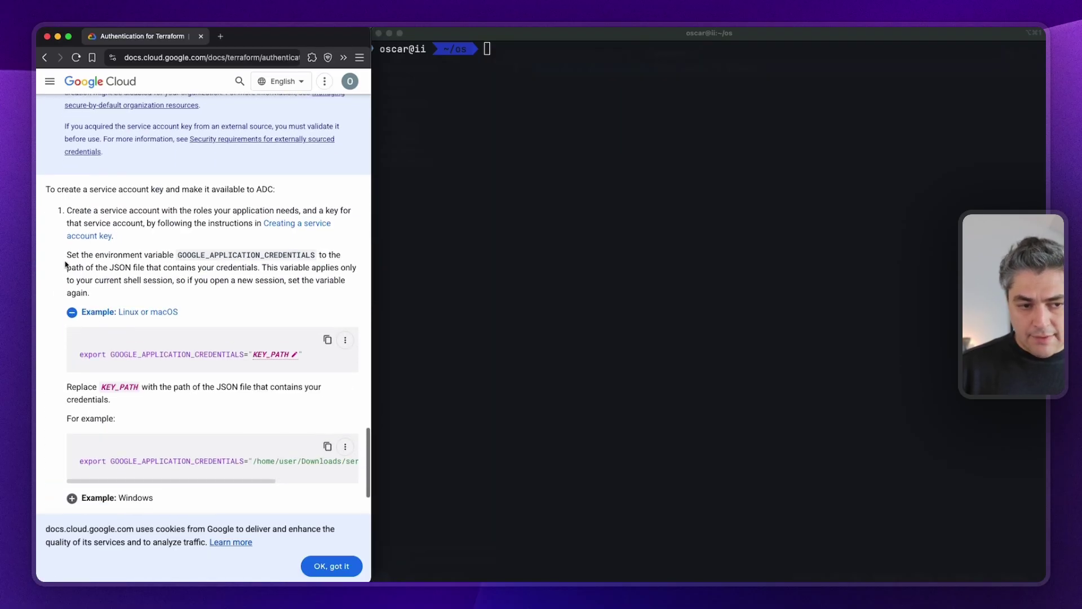
drag(67, 255, 196, 259)
click(179, 257)
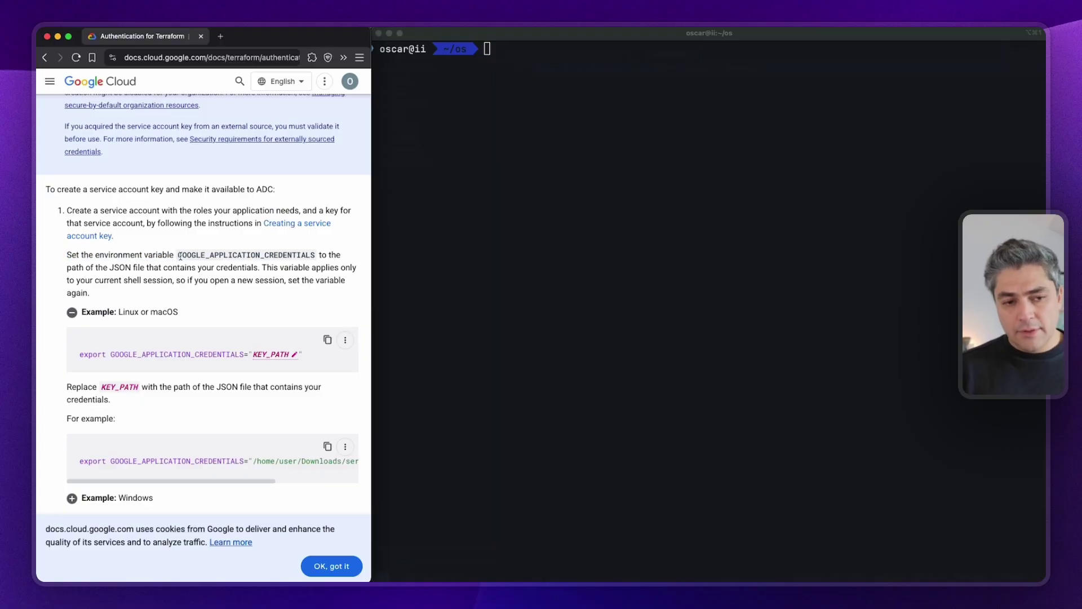
triple_click(284, 257)
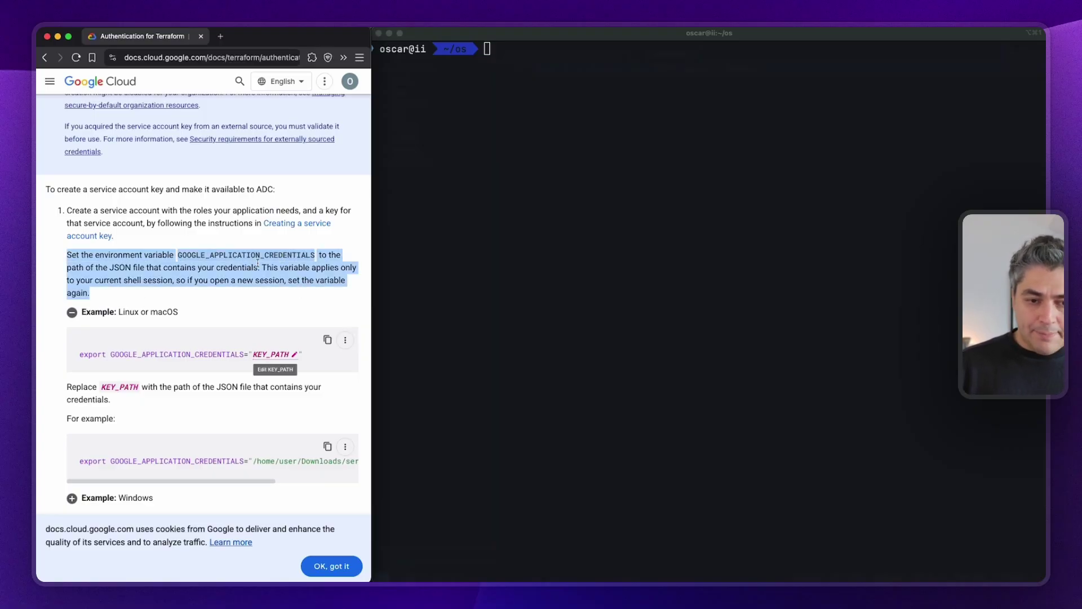
click(46, 58)
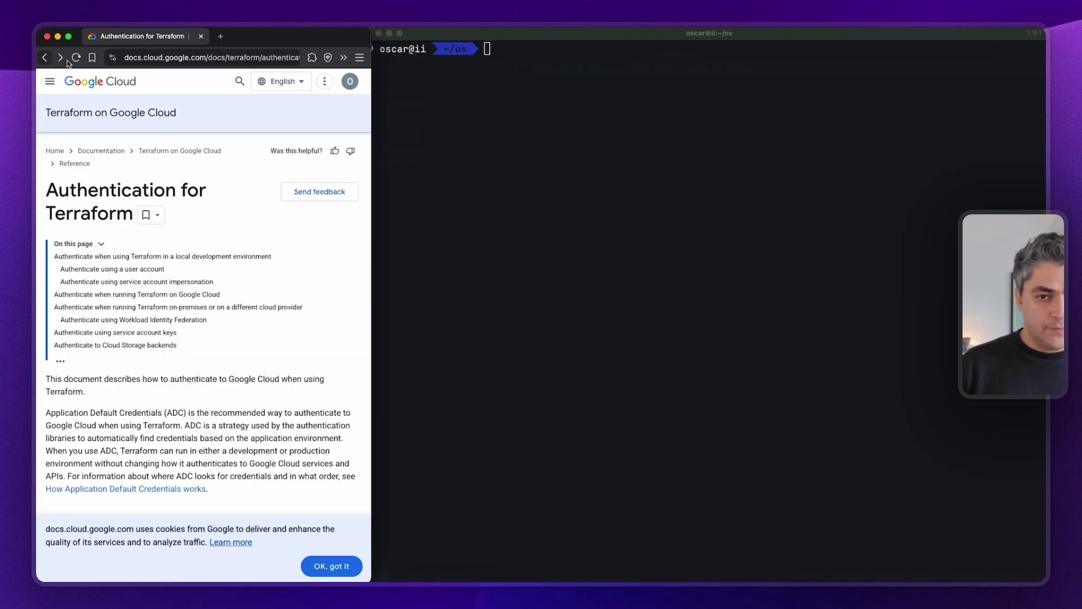
click(567, 180)
Export GOOGLE_APPLICATION_CREDENTIALS pointing to the .gcp/instantinfra.json key file.
text(ex)
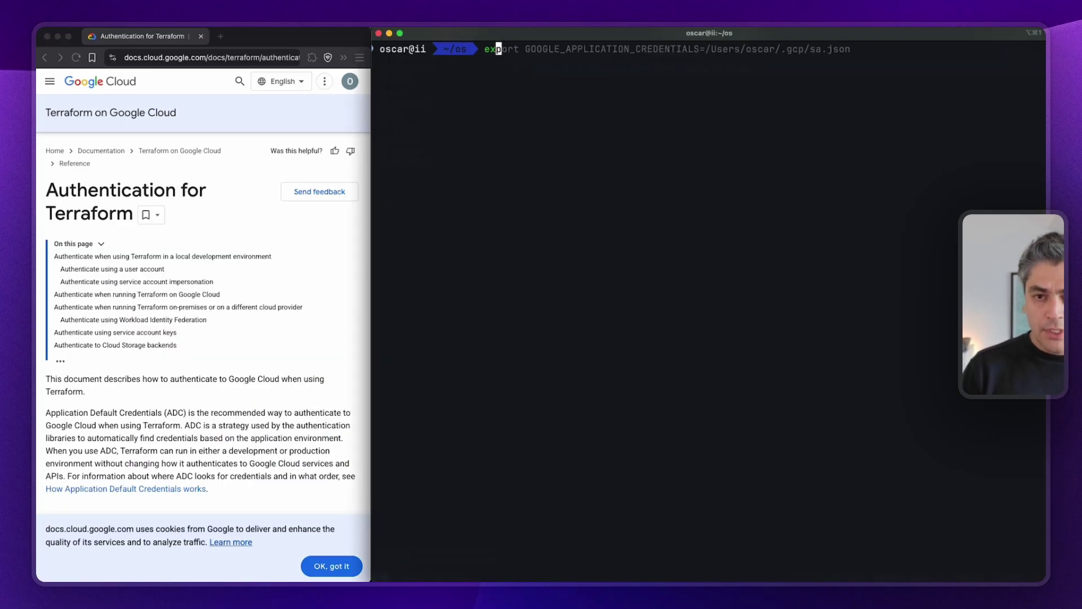
key(Right)
key(BackSpace)
key(BackSpace)
key(BackSpace)
key(BackSpace)
key(BackSpace)
key(BackSpace)
key(BackSpace)
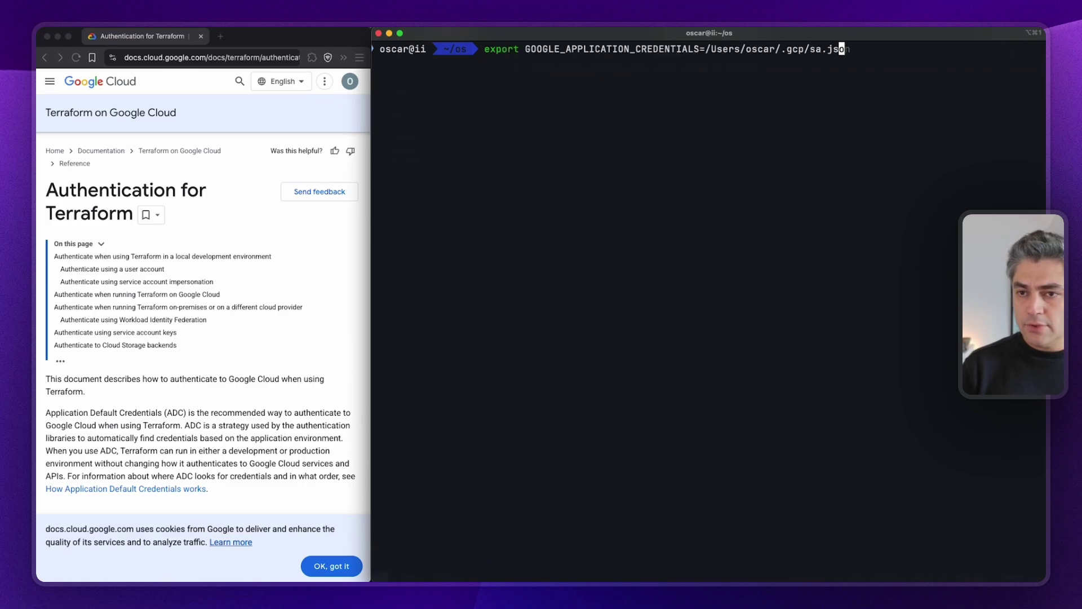
text(t)
key(BackSpace)
text(i)
key(Tab)
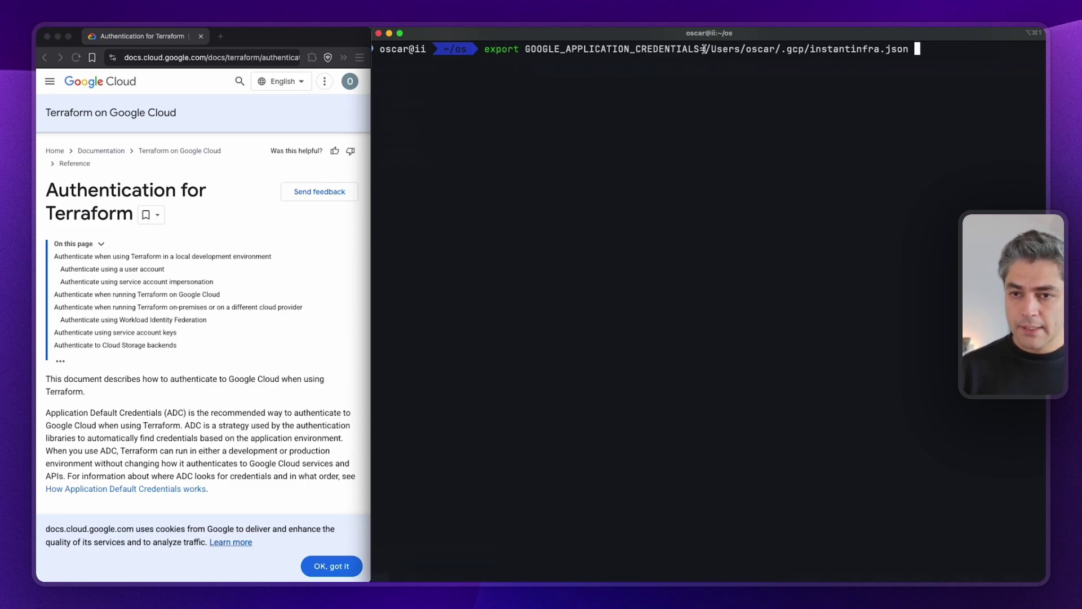
drag(706, 49, 909, 49)
key(super+c)
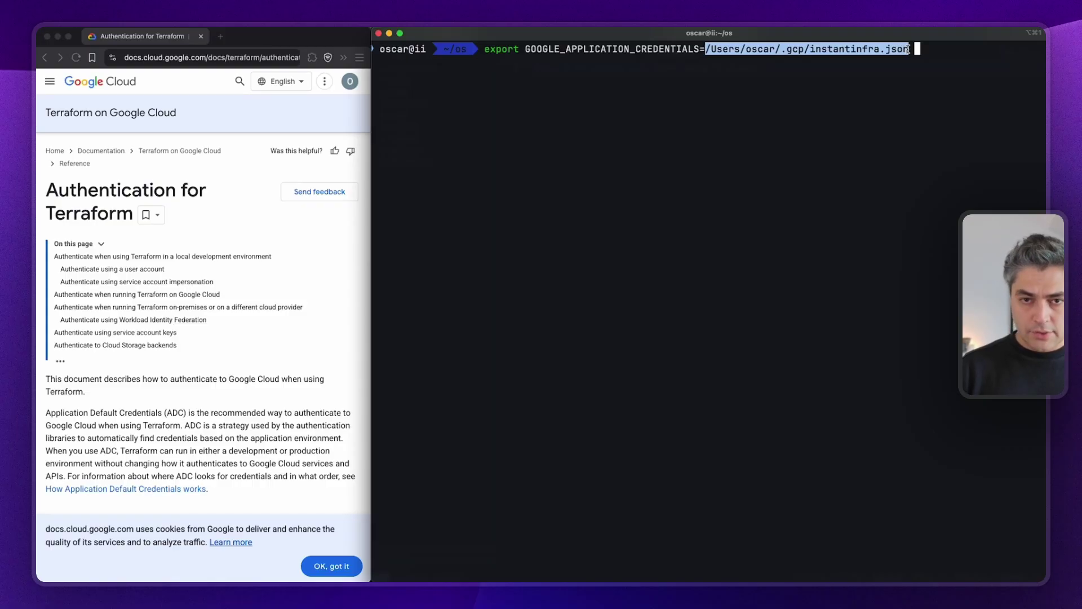
key(Return)
Print the instantinfra.json key file with cat piped to jq.
text(cat)
key(super+v)
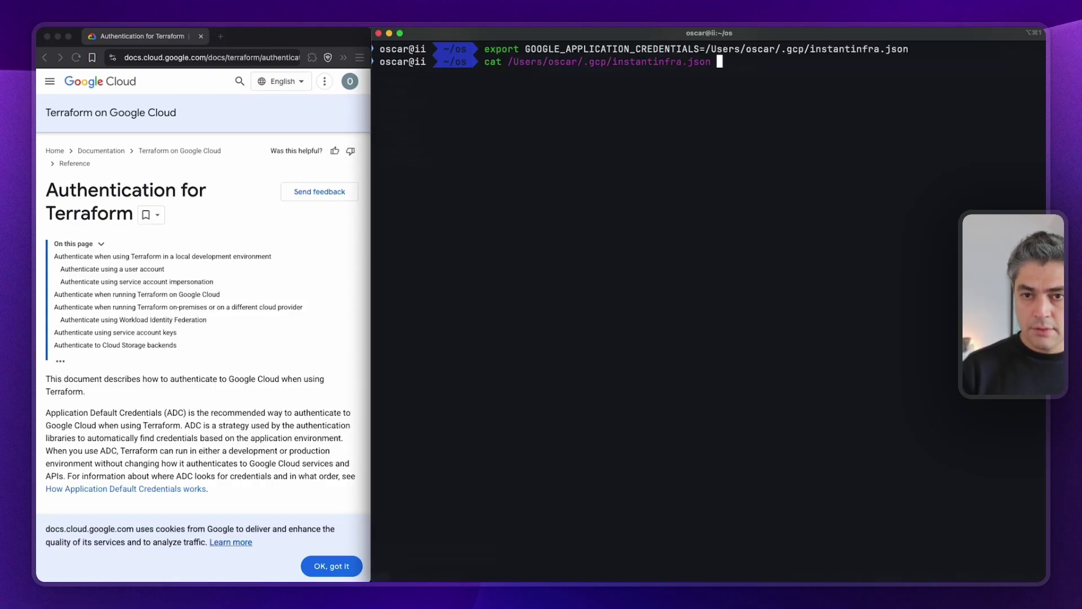
text(| jq)
key(Return)
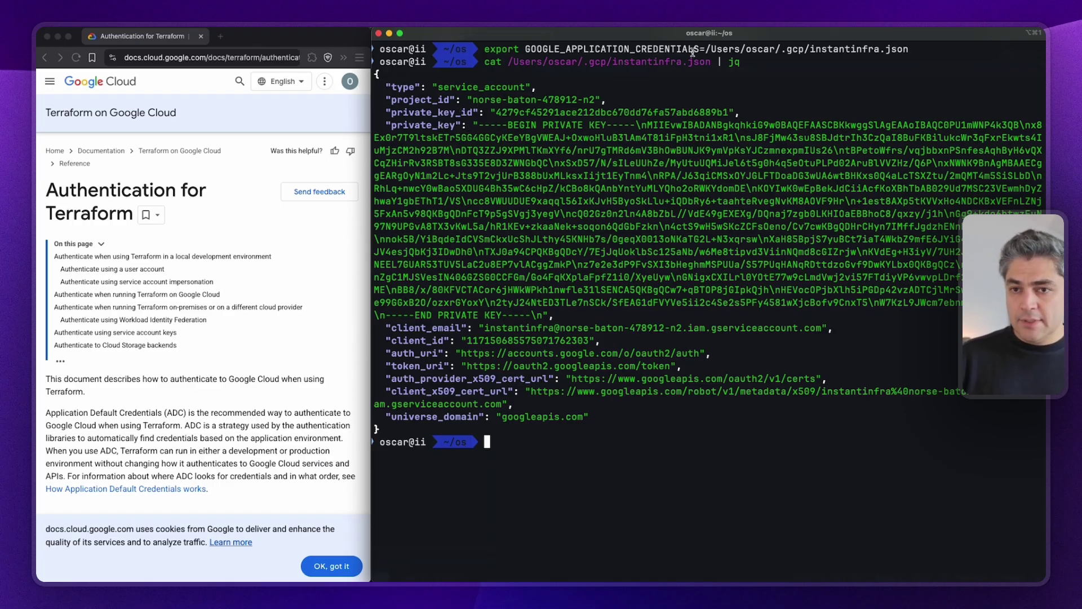
drag(481, 51, 911, 50)
key(super+c)
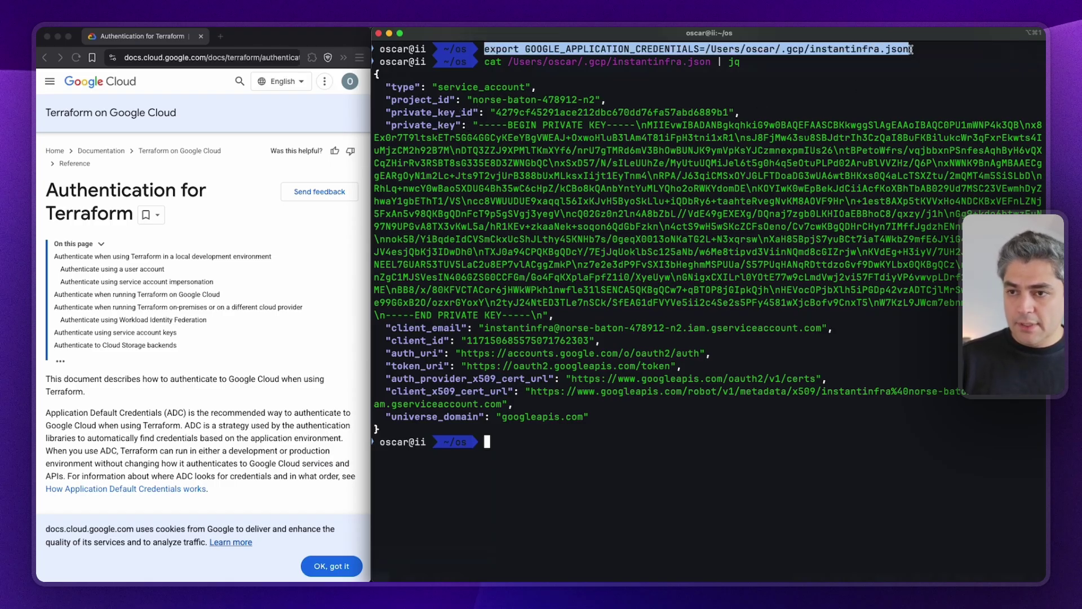
Append the GOOGLE_APPLICATION_CREDENTIALS export line to ~/.zshrc in vi and save with :wq!
text(vi ~/.zshrc)
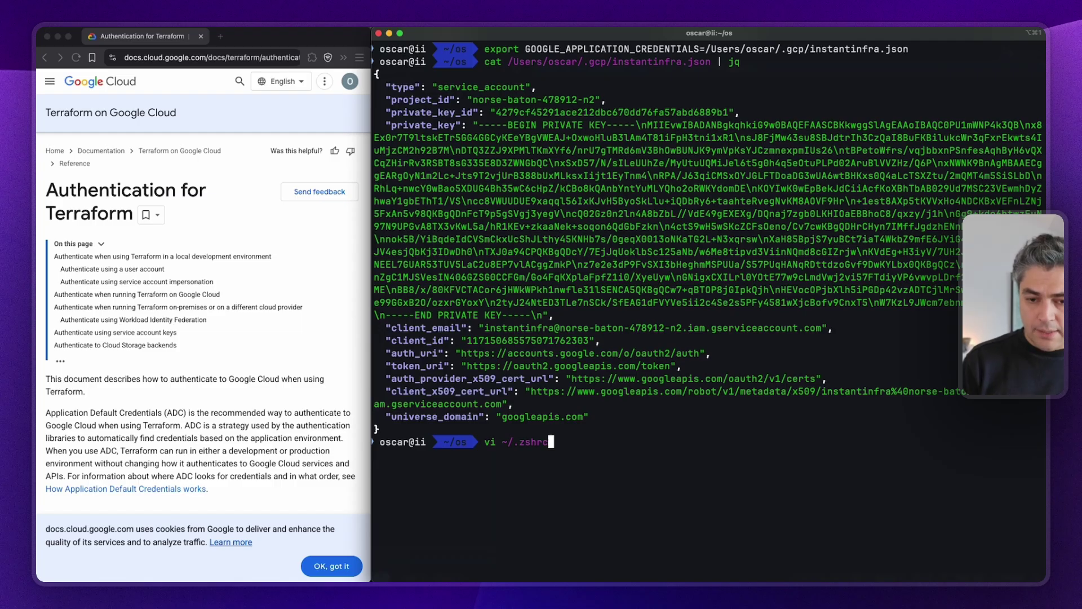
key(Return)
key(shift+g)
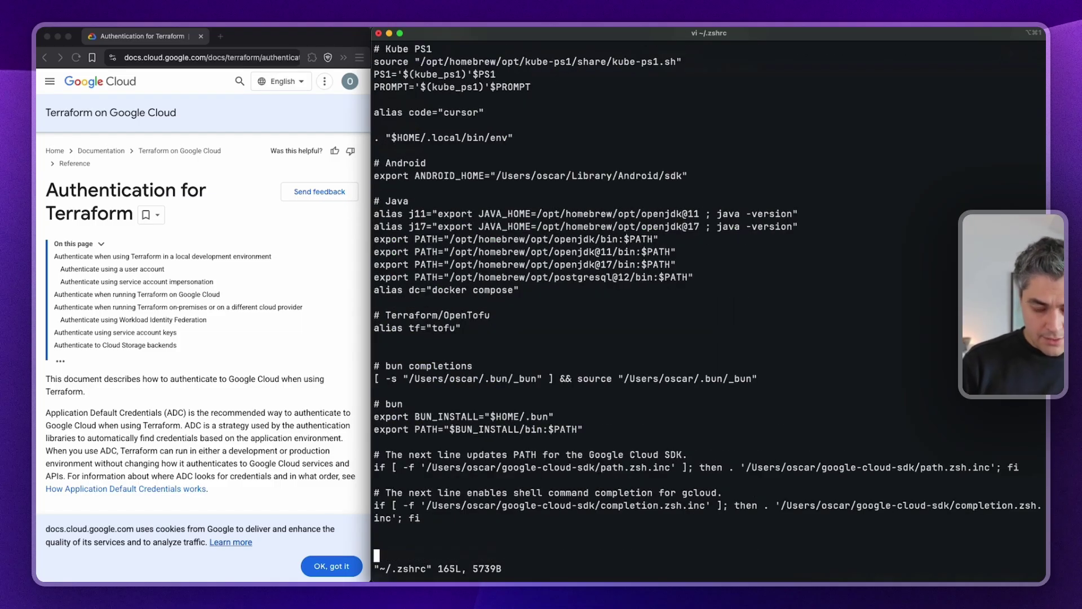
key(i)
key(super+v)
key(Escape)
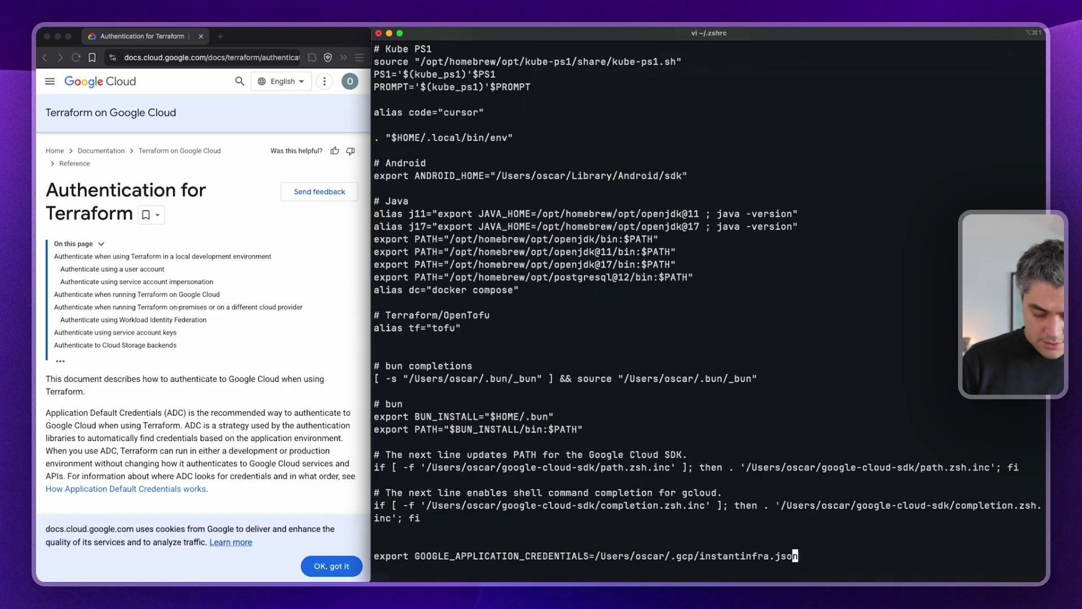
text(:wq!)
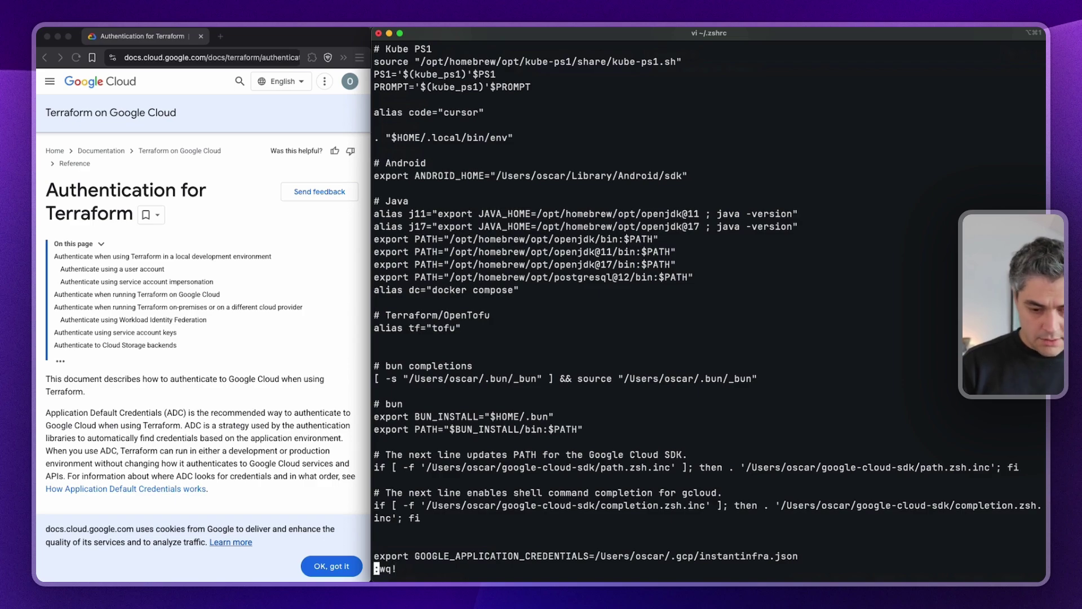
key(Return)
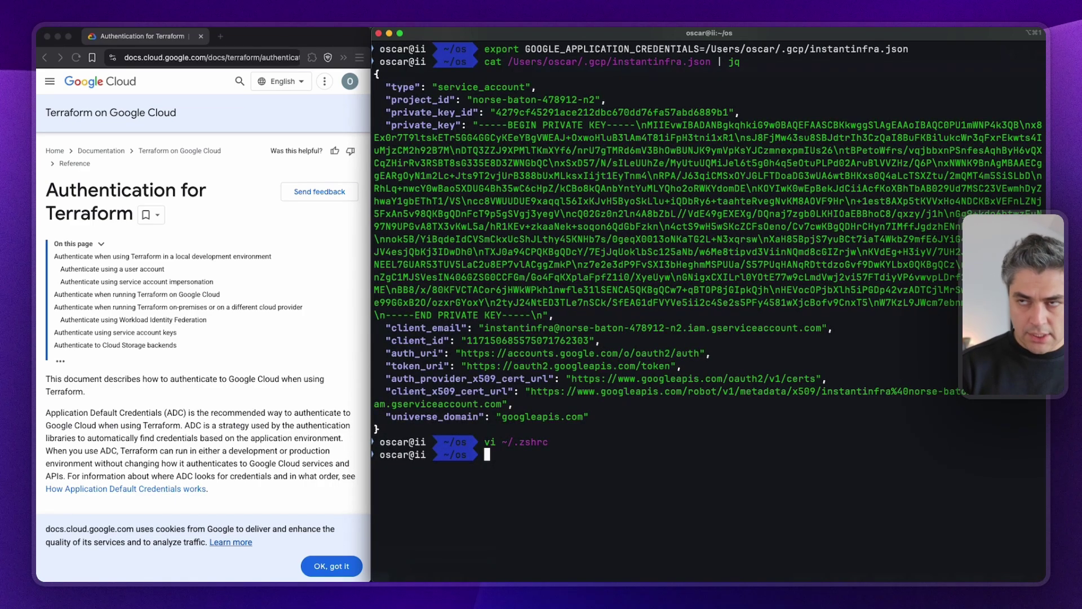
key(super+Tab)
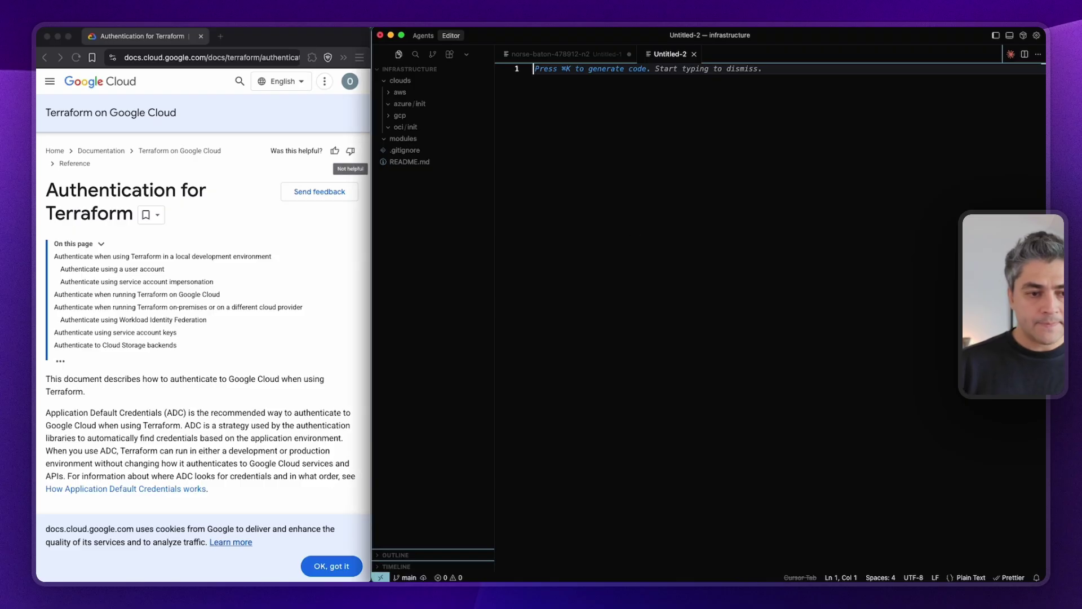
key(super+Tab)
Create main.tf in clouds/gcp/init and paste the tutorial's Terraform code into it.
click(45, 57)
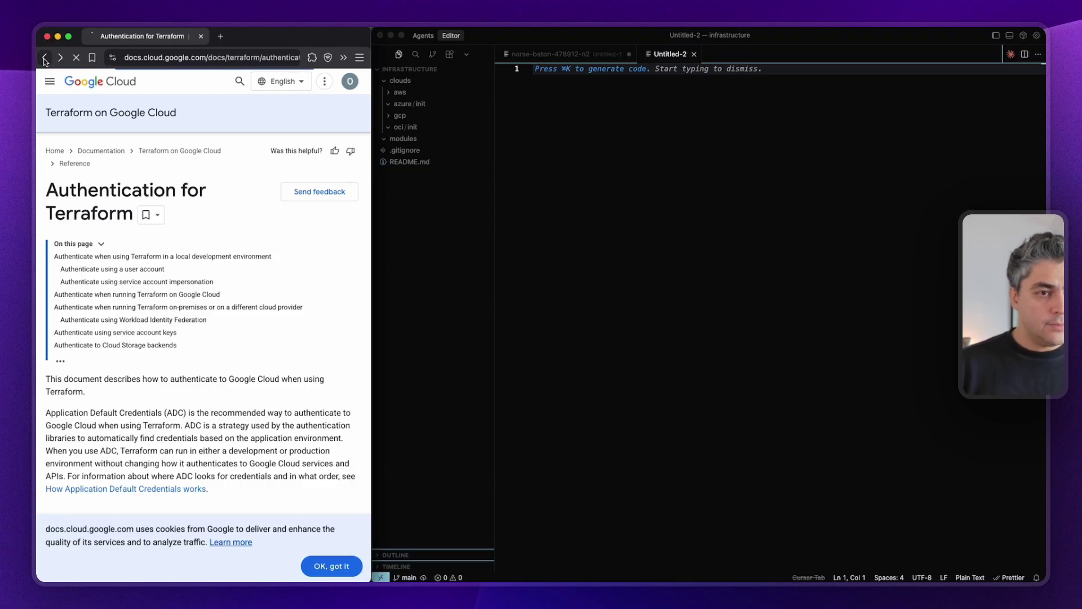
scroll(98, 359, down, 5)
scroll(98, 359, up, 2)
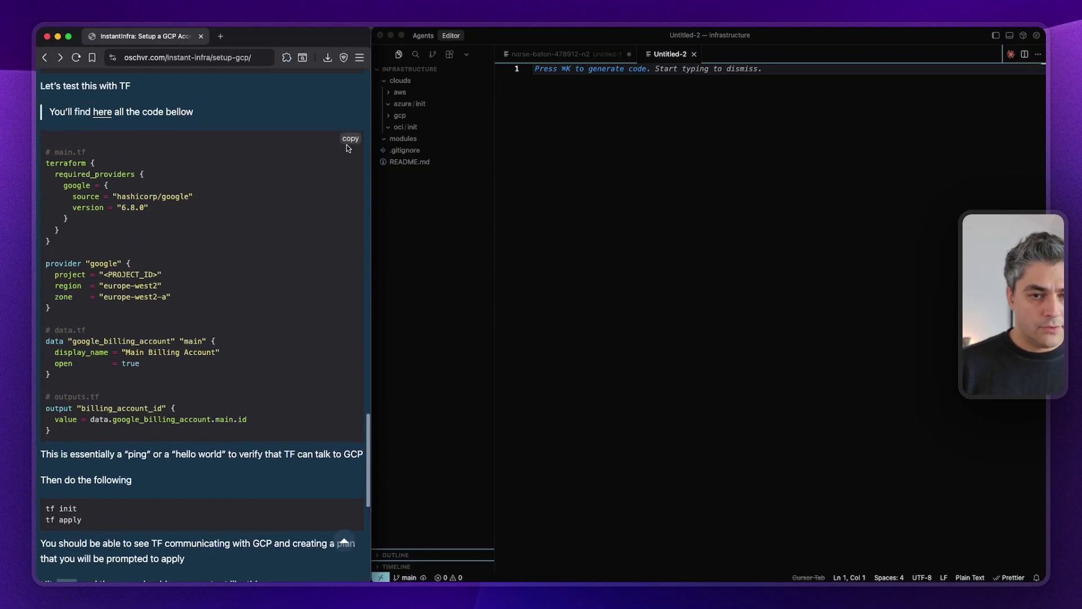
right_click(411, 117)
click(438, 123)
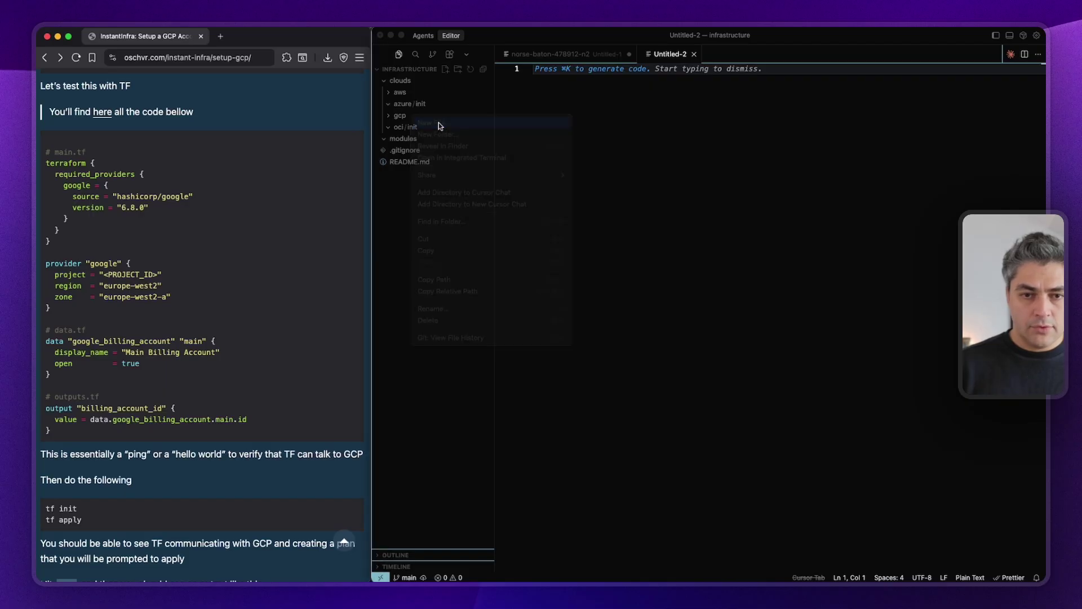
key(Escape)
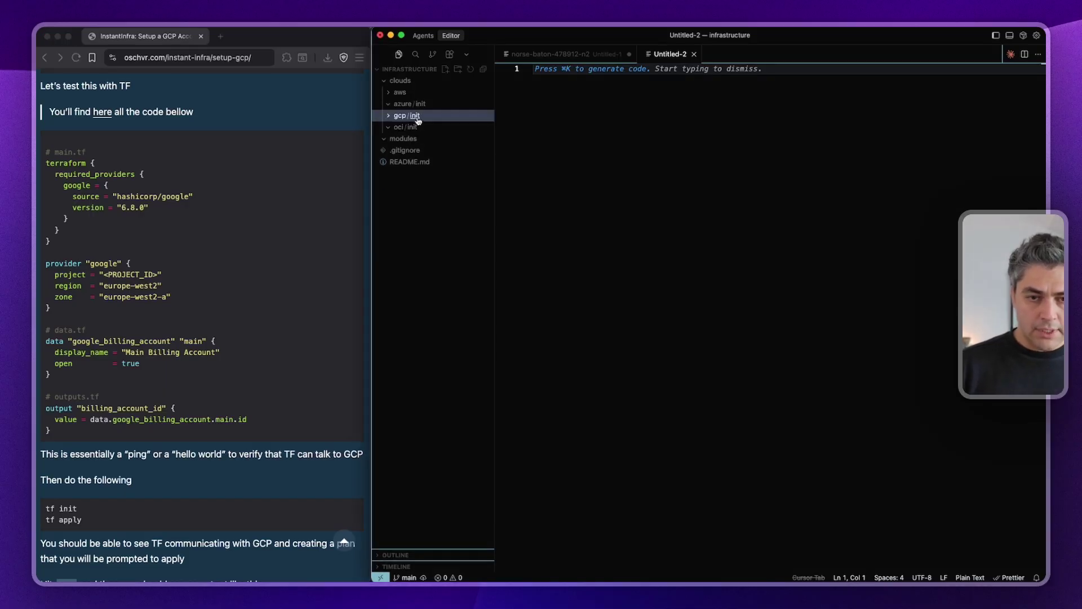
right_click(416, 115)
click(436, 119)
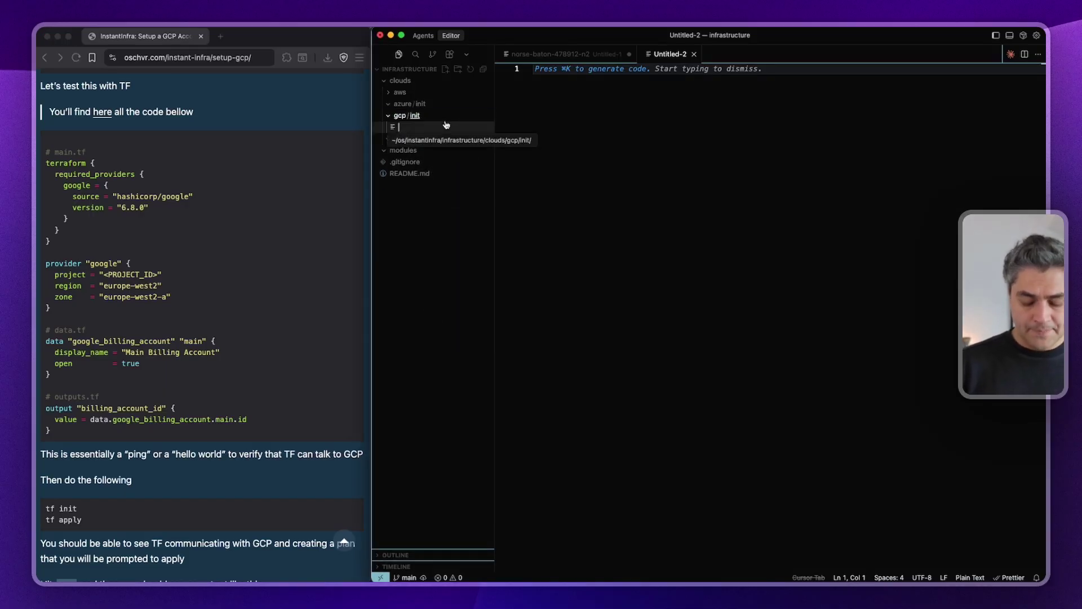
text(main.tf)
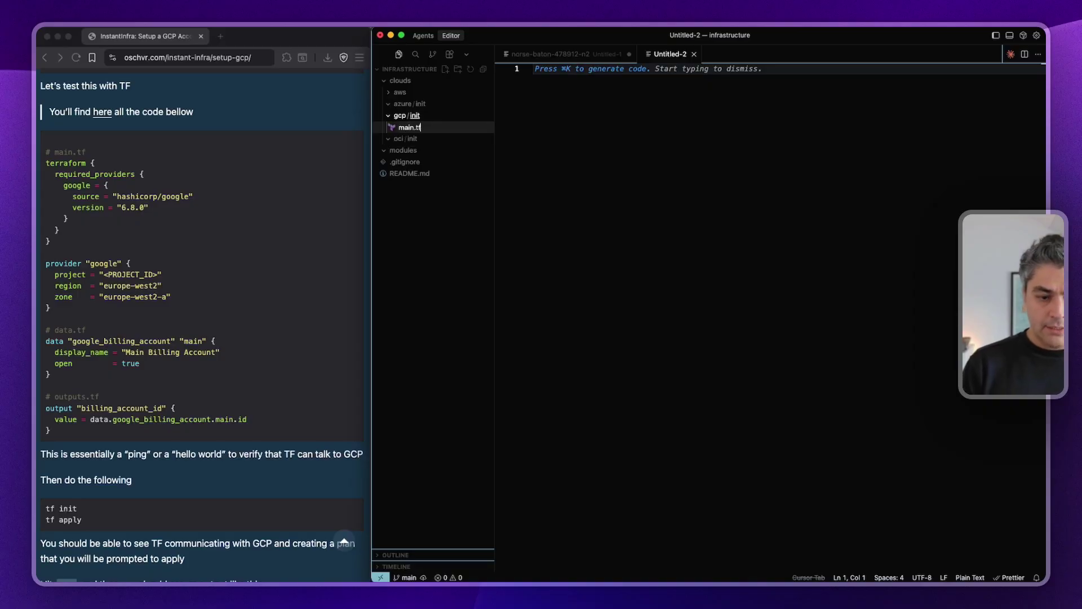
key(Return)
text(# main.tf terraform {   required_providers {     google = {       source = "hashicorp/google"       version = "6.8.0"     }   } }  provider "google" {   project = "<PROJECT_ID>"   region  = "europe-west2"   zone    = "europe-west2-a" }  # data.tf data "google_billing_account" "main" {   display_name = "Main Billing Account"   open         = true }  # outputs.tf output "billing_account_id" {   value = data.google_billing_account.main.id })
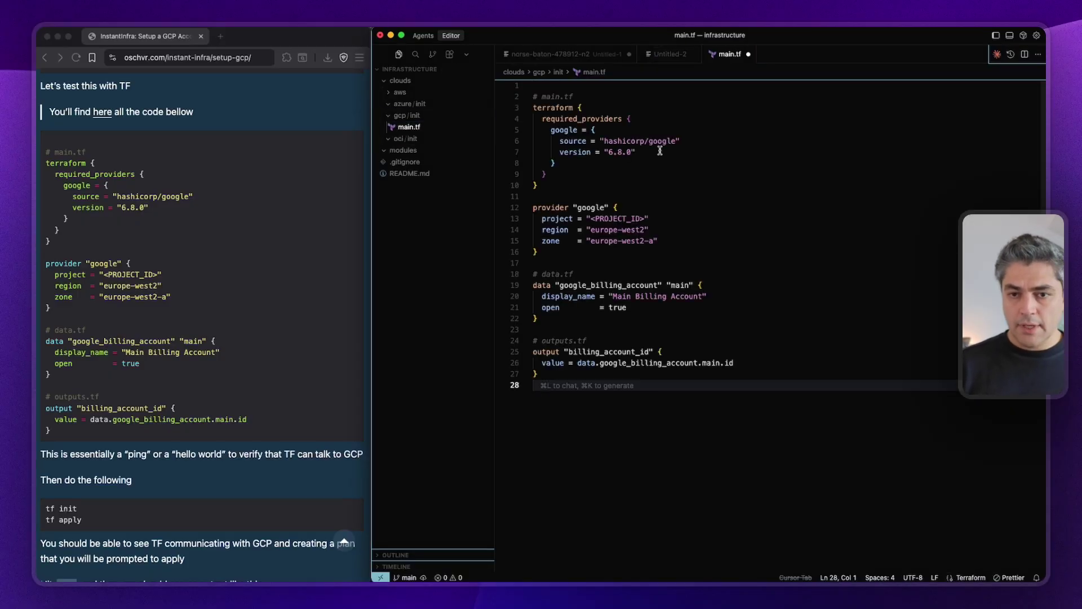
Locate the PROJECT_ID placeholder and grab the project ID from the scratch tab.
double_click(612, 151)
drag(551, 183, 519, 111)
drag(604, 141, 640, 141)
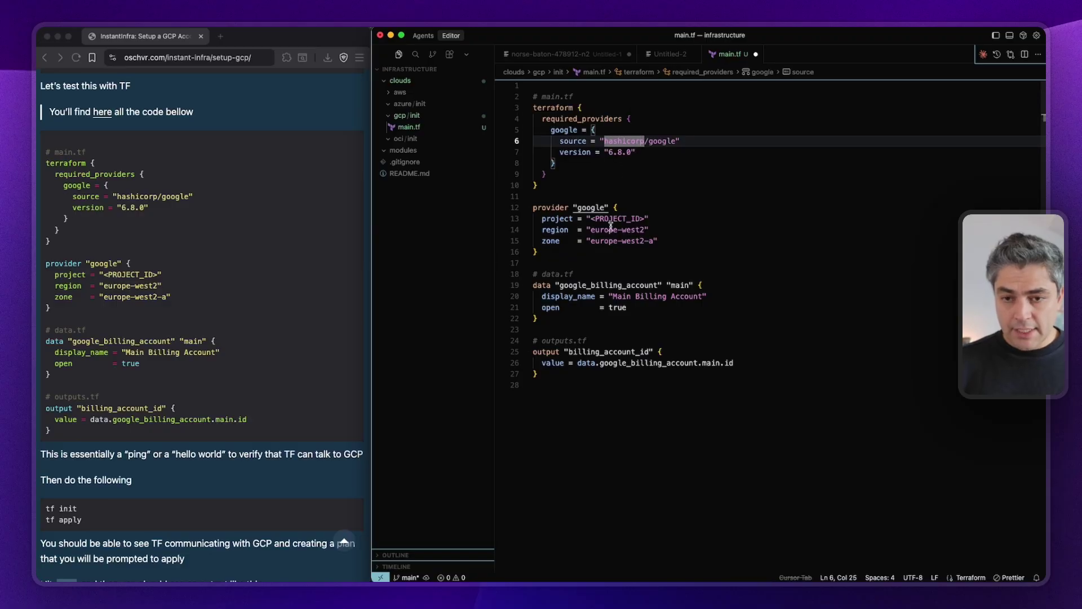
double_click(611, 219)
click(560, 57)
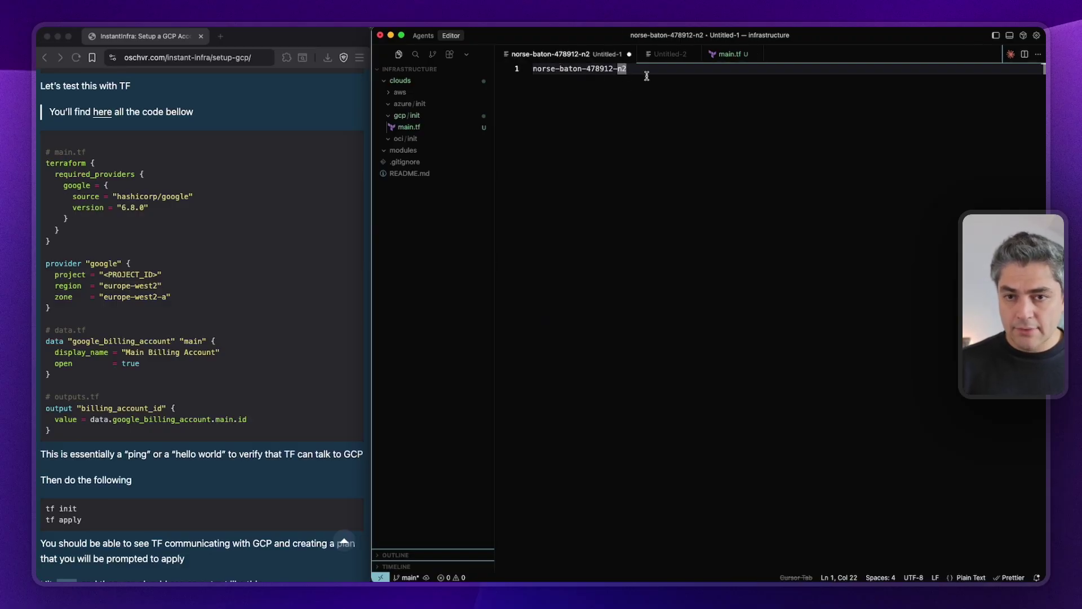
drag(646, 76, 524, 70)
key(super+c)
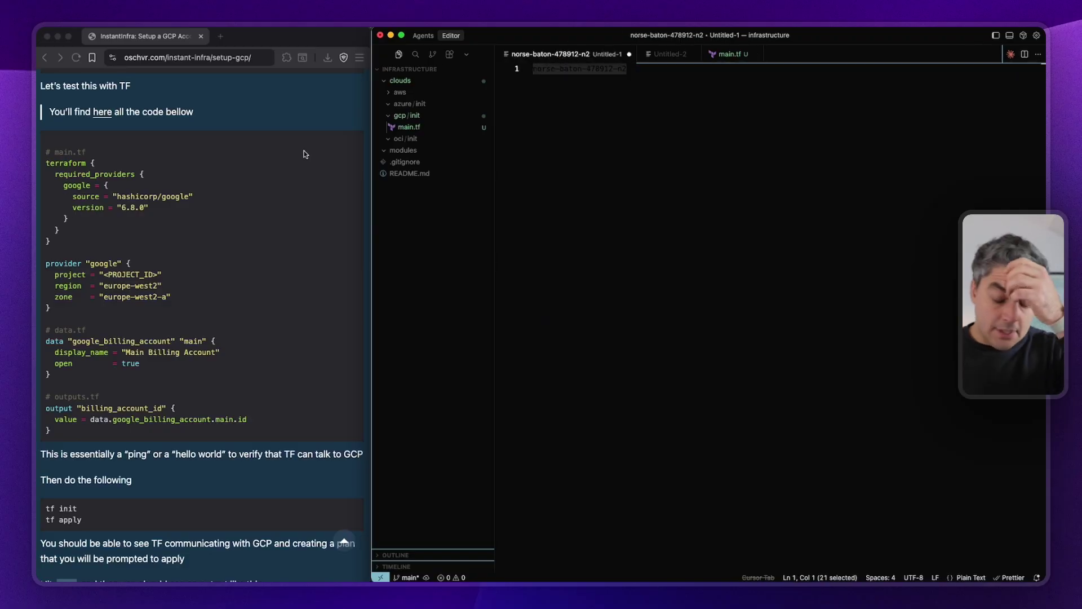
click(737, 55)
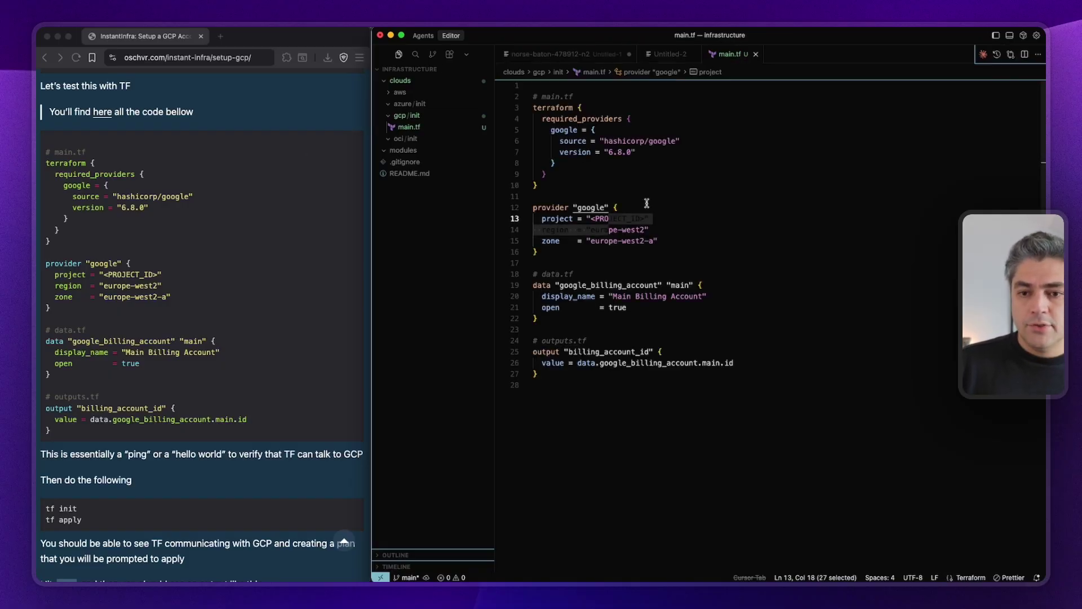
Replace the line 13 placeholder with the quoted project ID 'norse-baton-478912-n2'.
click(671, 230)
drag(649, 219, 681, 219)
key(super+v)
text(")
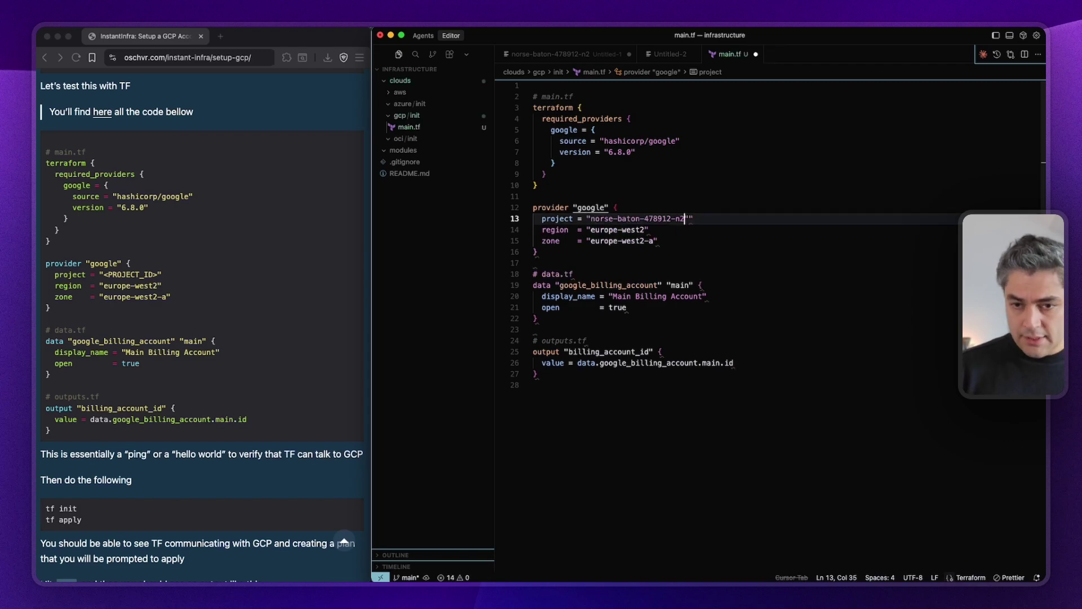
key(Right)
key(Right)
key(BackSpace)
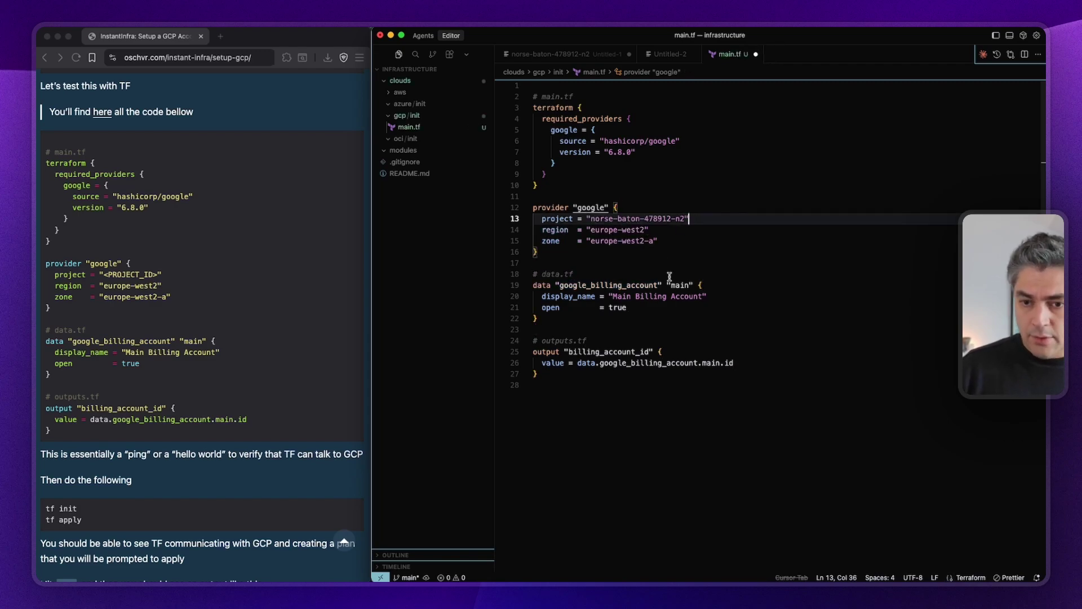
scroll(670, 276, down, 2)
scroll(272, 343, down, 2)
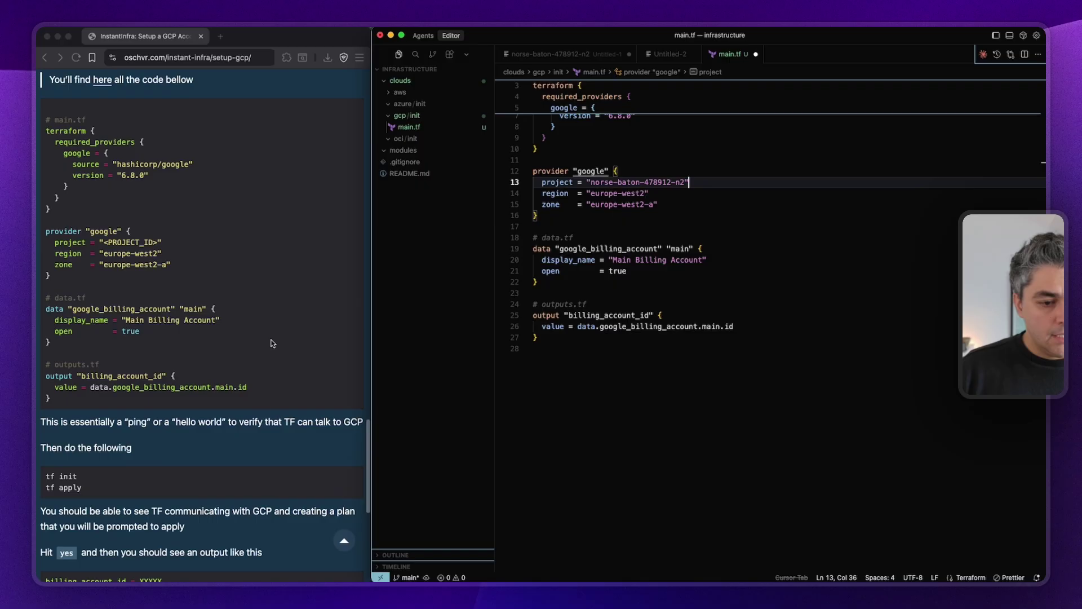
drag(627, 369, 478, 250)
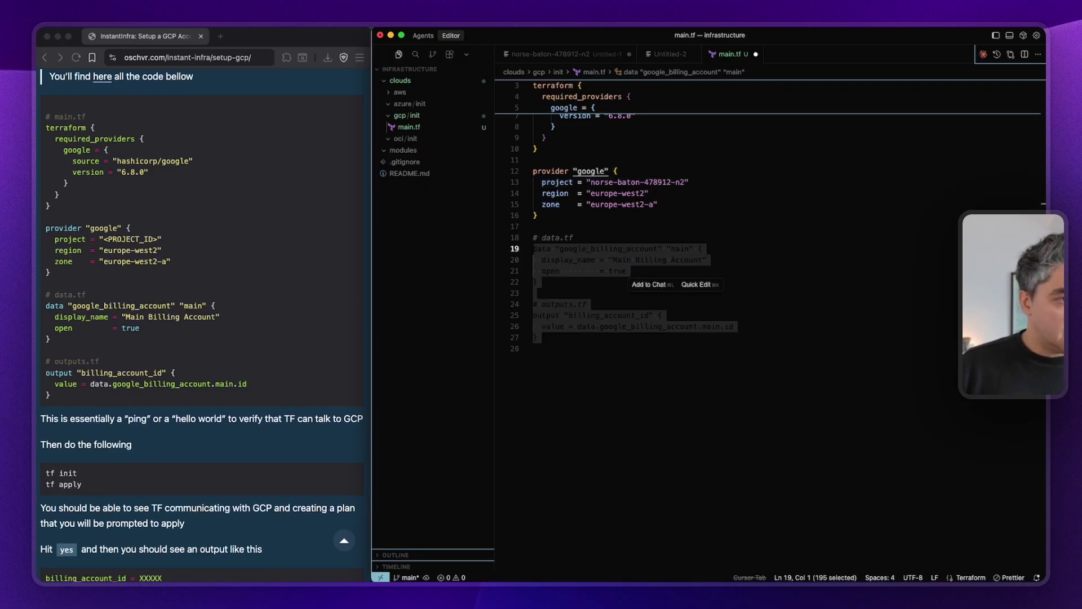
Look up the google_project data source docs in Brave and select the example code.
click(220, 37)
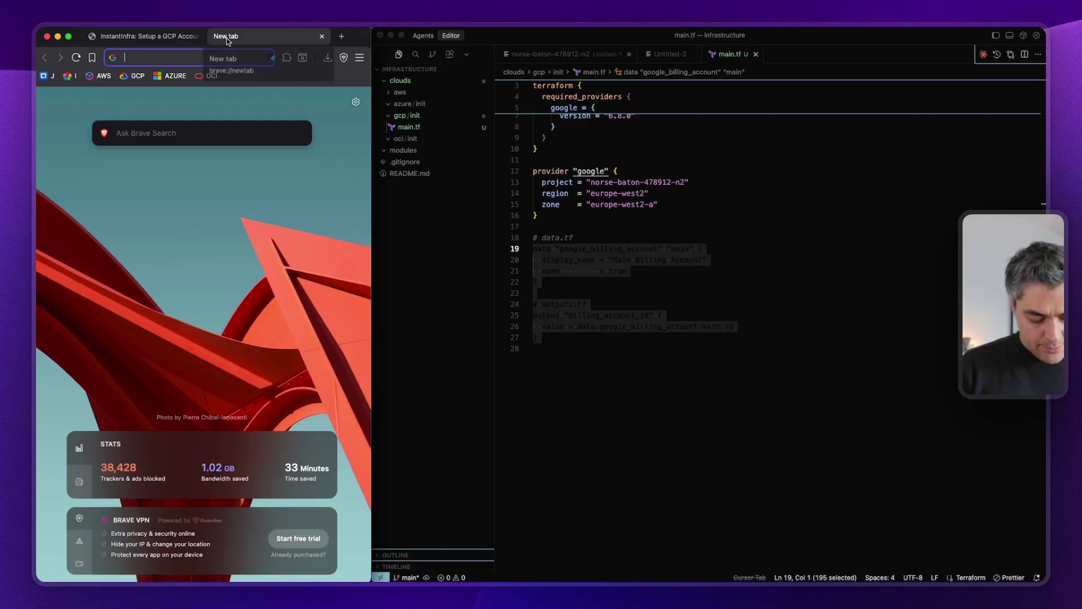
text(google)
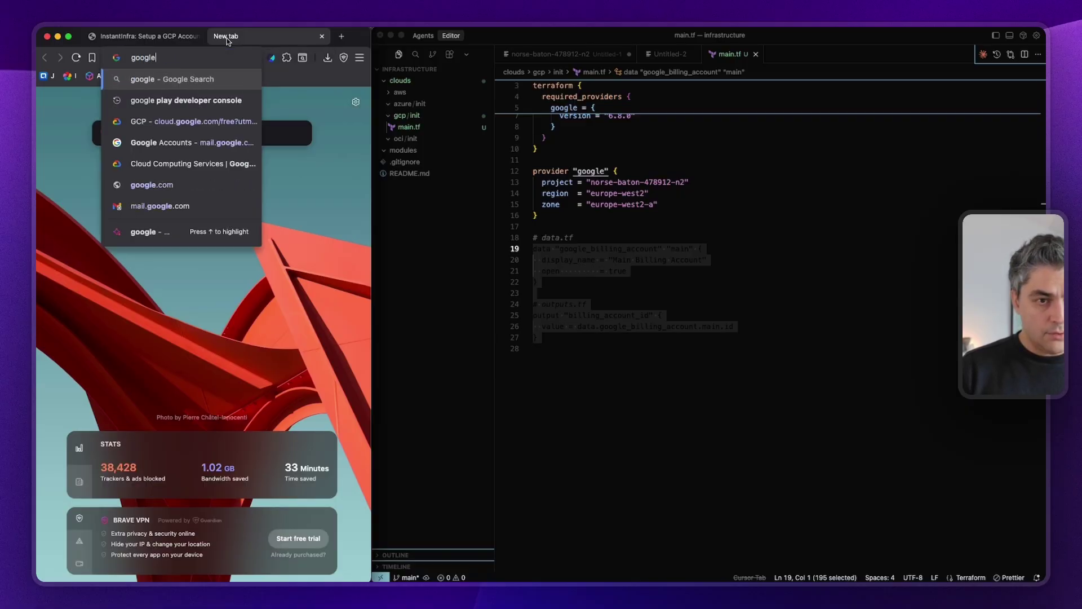
key(BackSpace)
text(_pro)
key(Return)
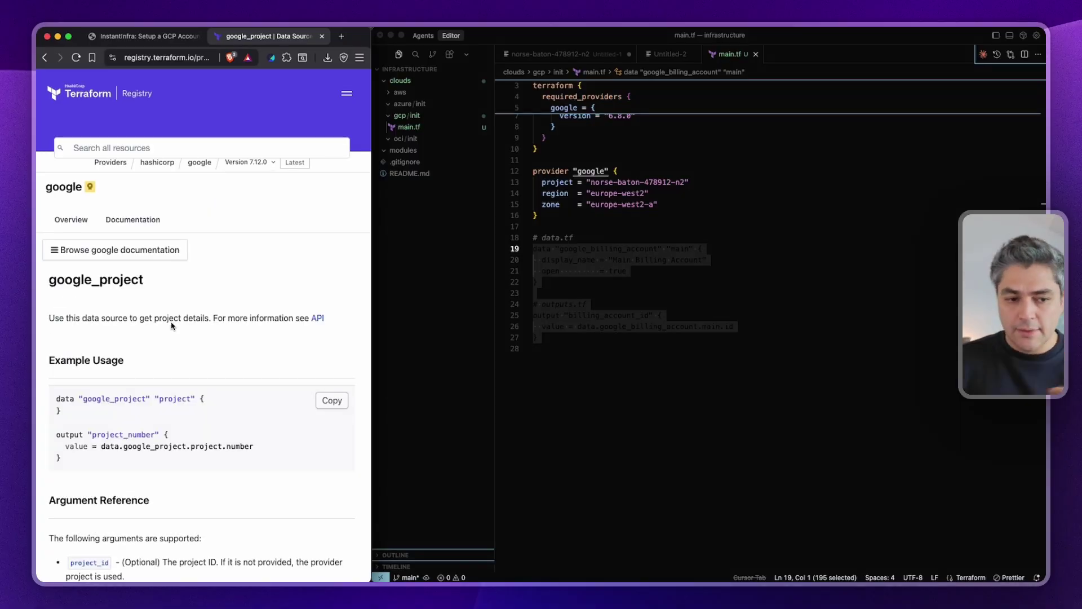
drag(73, 420, 71, 458)
key(super+c)
Replace main.tf's billing account blocks with the google_project example and add a project_id line.
click(536, 349)
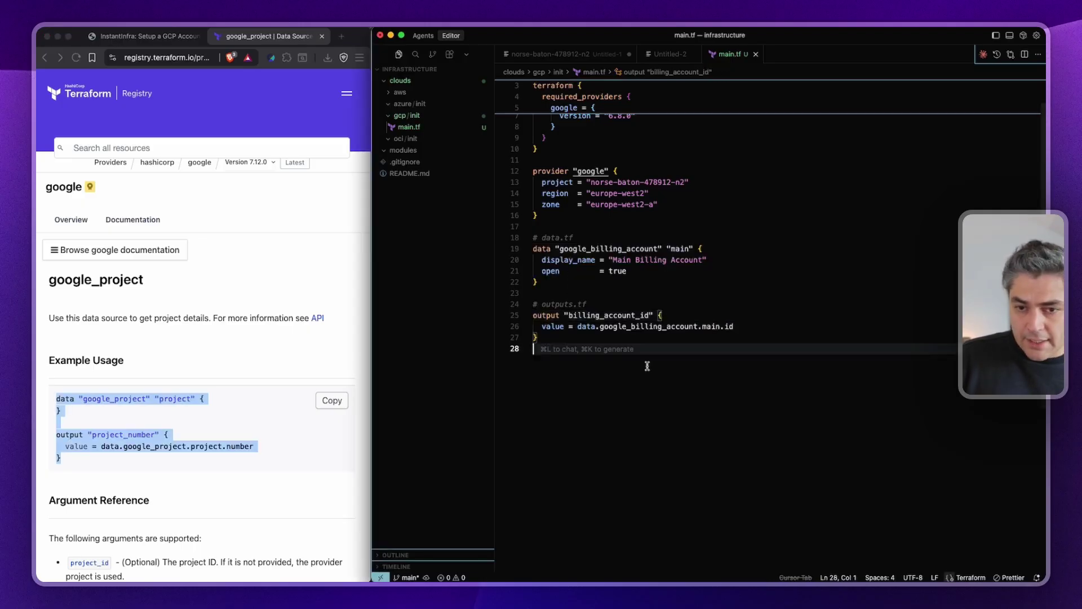
drag(535, 348, 519, 256)
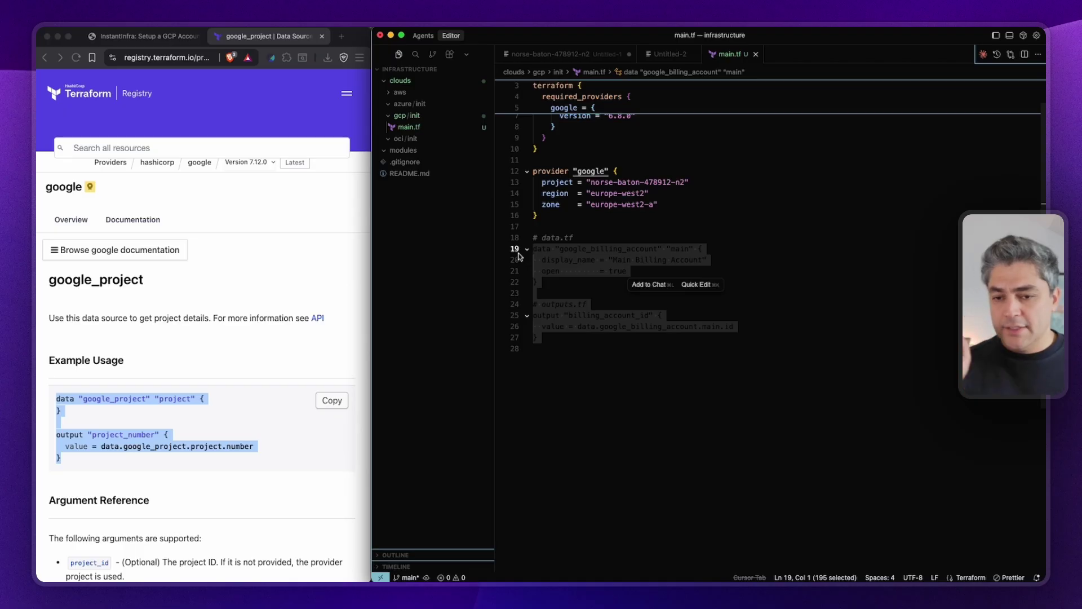
key(BackSpace)
key(super+v)
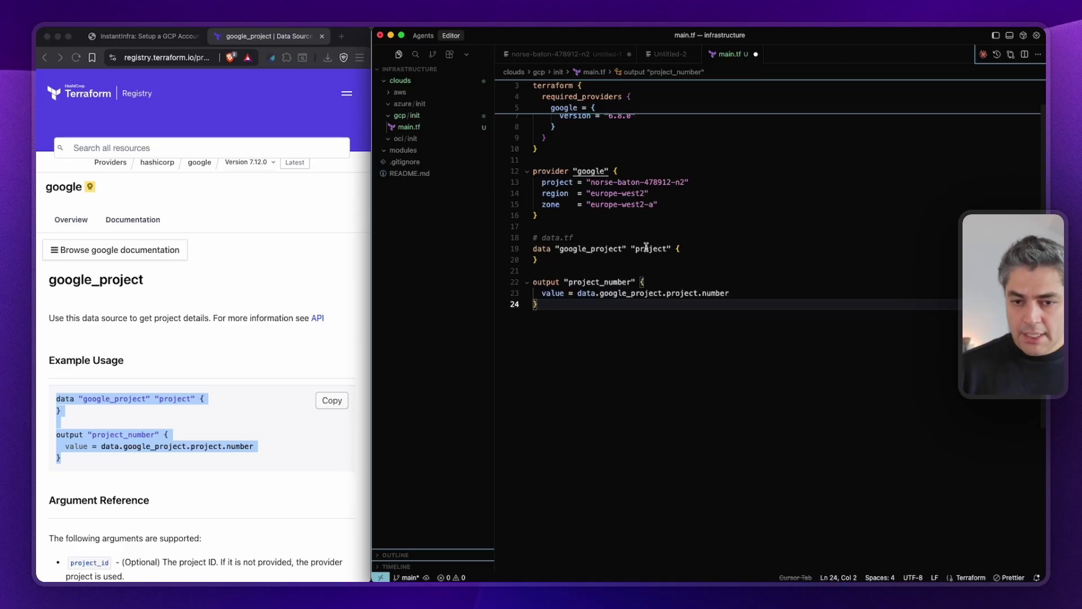
click(646, 247)
double_click(645, 248)
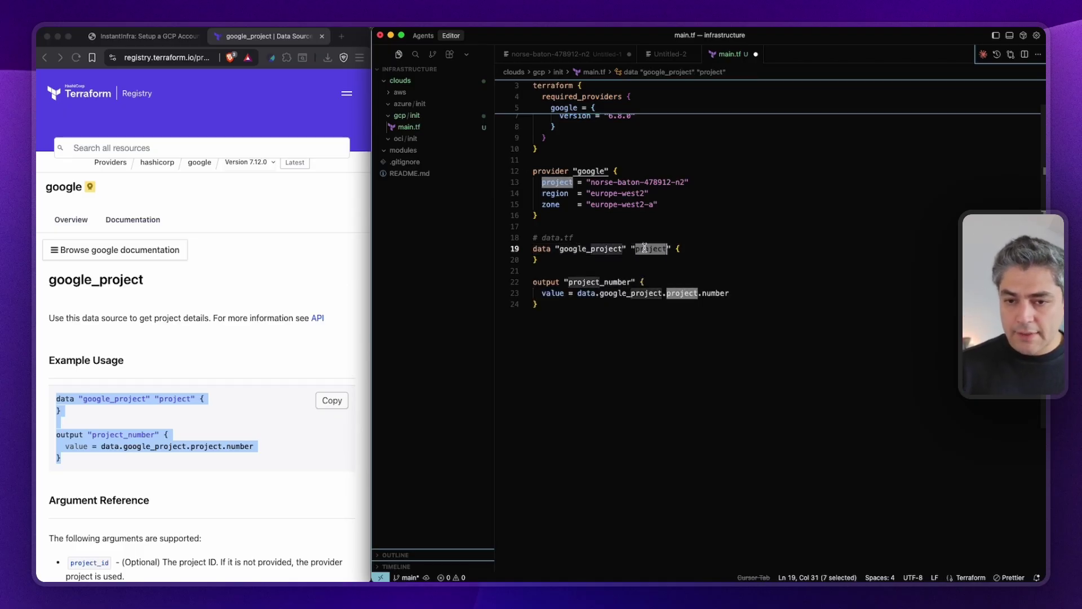
click(686, 248)
key(Return)
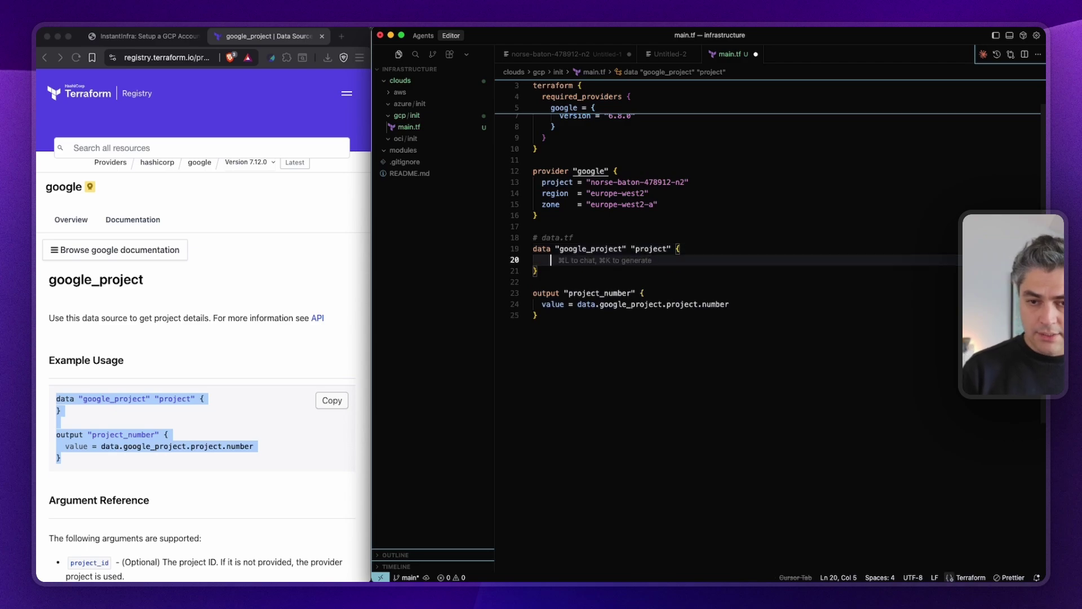
text(pr)
key(Return)
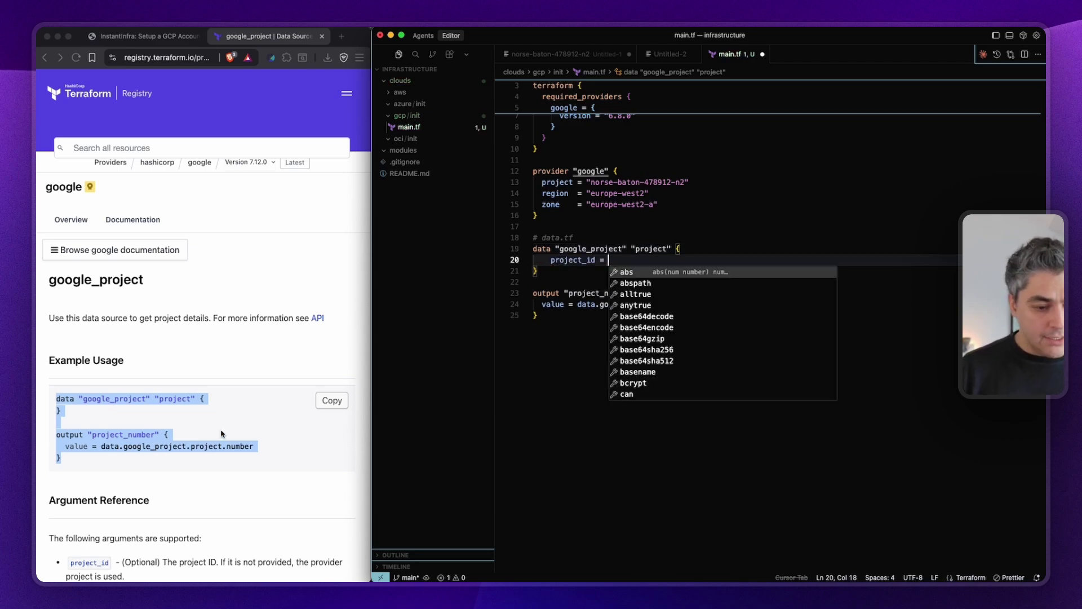
Set project_id to 'norse-baton-478912-n2' and save main.tf.
scroll(126, 344, down, 5)
click(125, 344)
scroll(94, 293, down, 5)
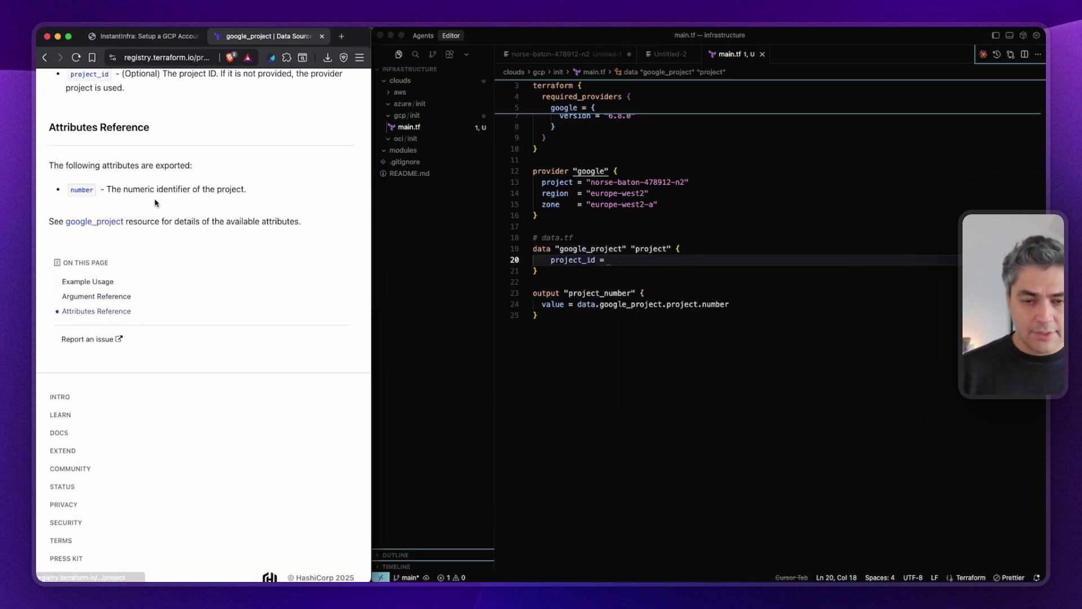
drag(585, 182, 714, 179)
key(super+c)
click(635, 252)
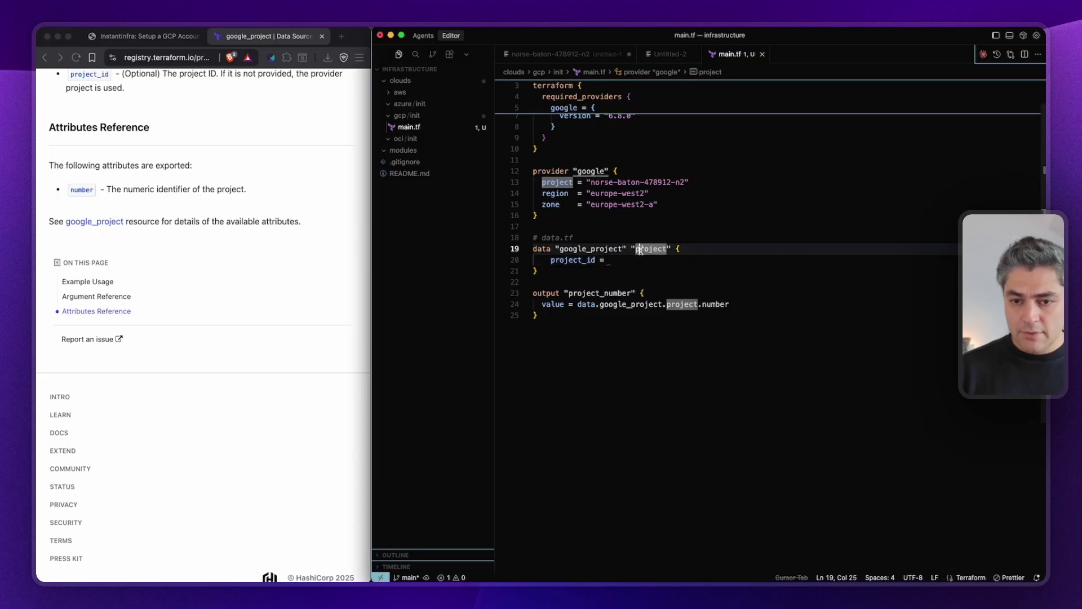
key(Down)
key(super+v)
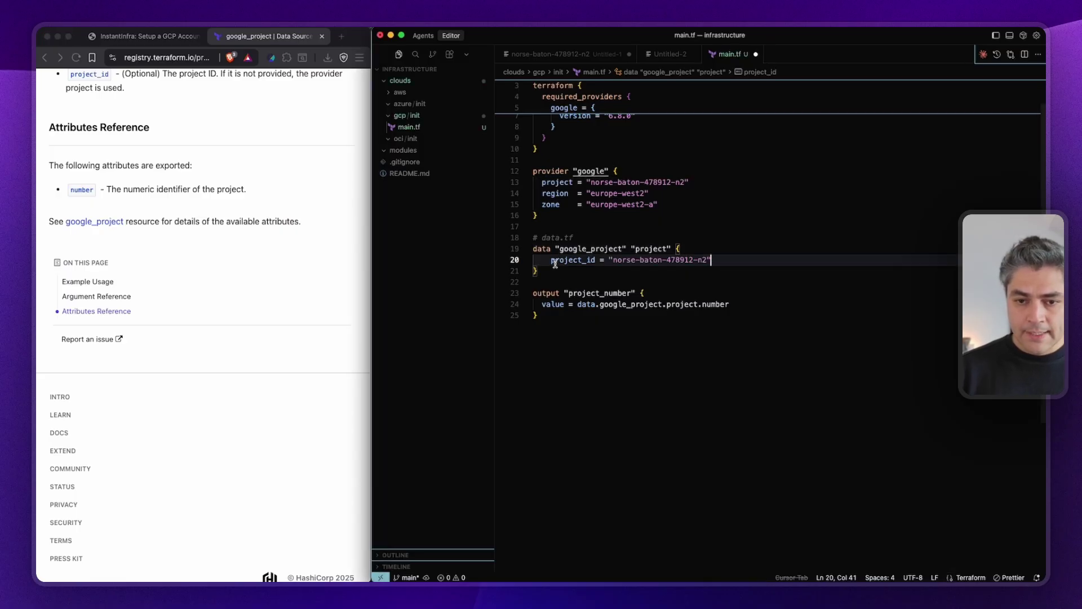
double_click(556, 259)
key(Left)
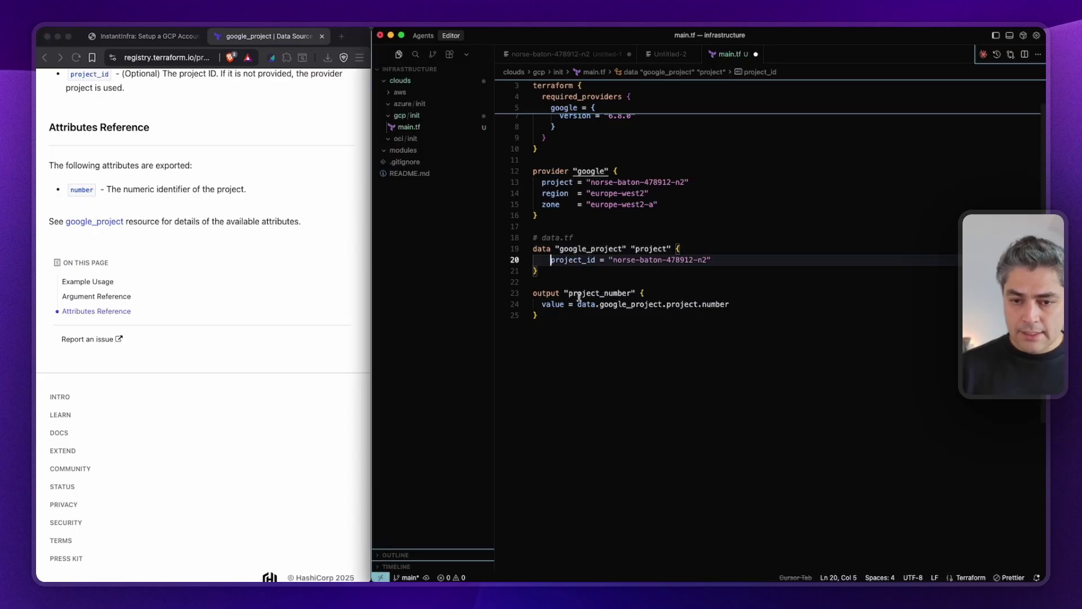
double_click(597, 293)
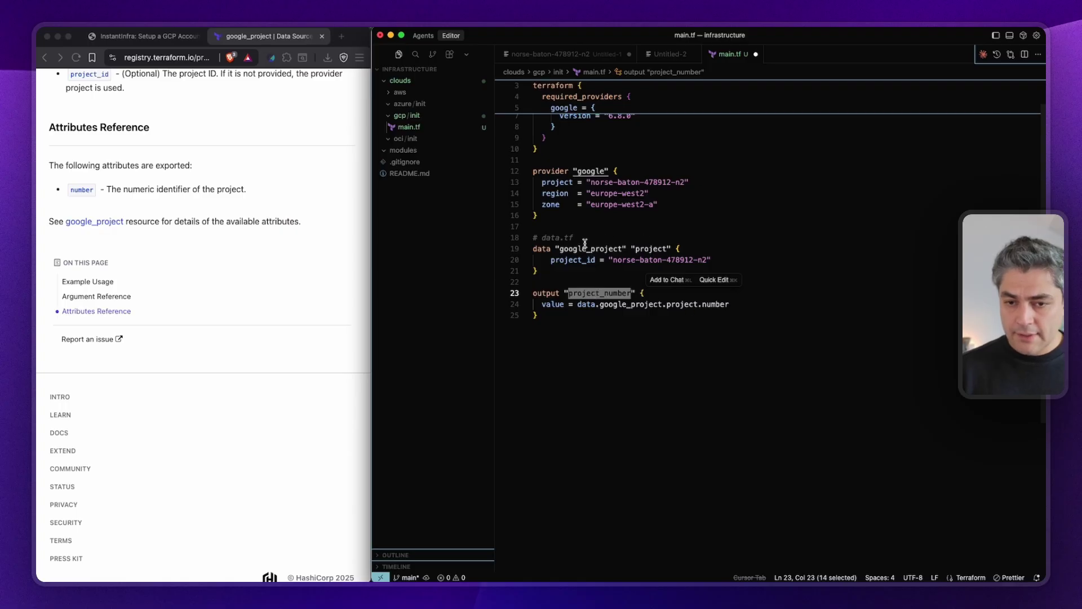
click(580, 362)
key(super+Tab)
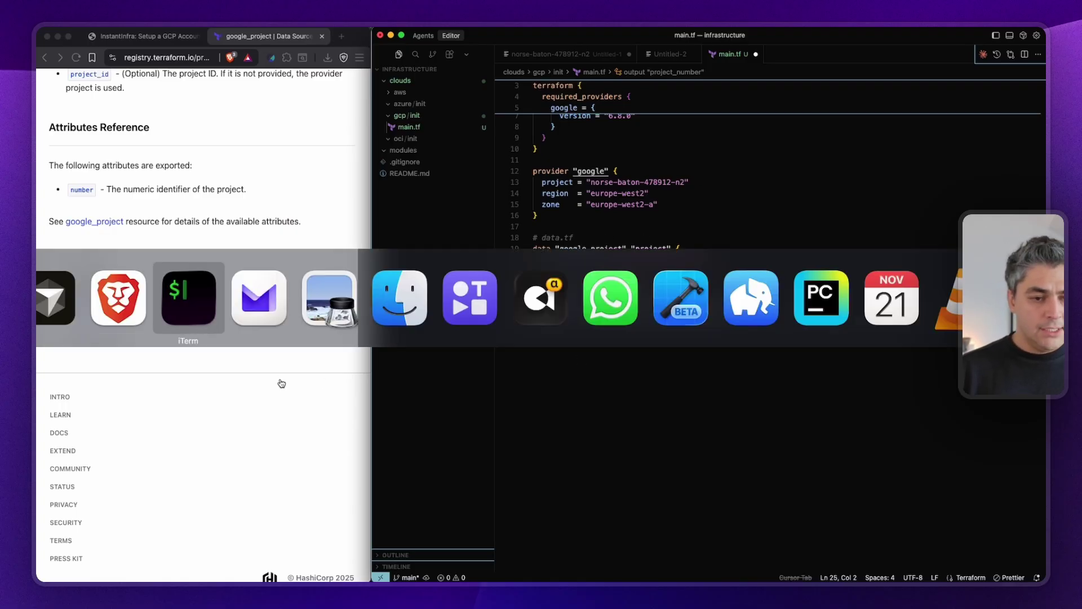
Bring the InstantInfra setup guide tab forward in the browser and scroll through it.
key(super+Tab)
scroll(555, 232, up, 1)
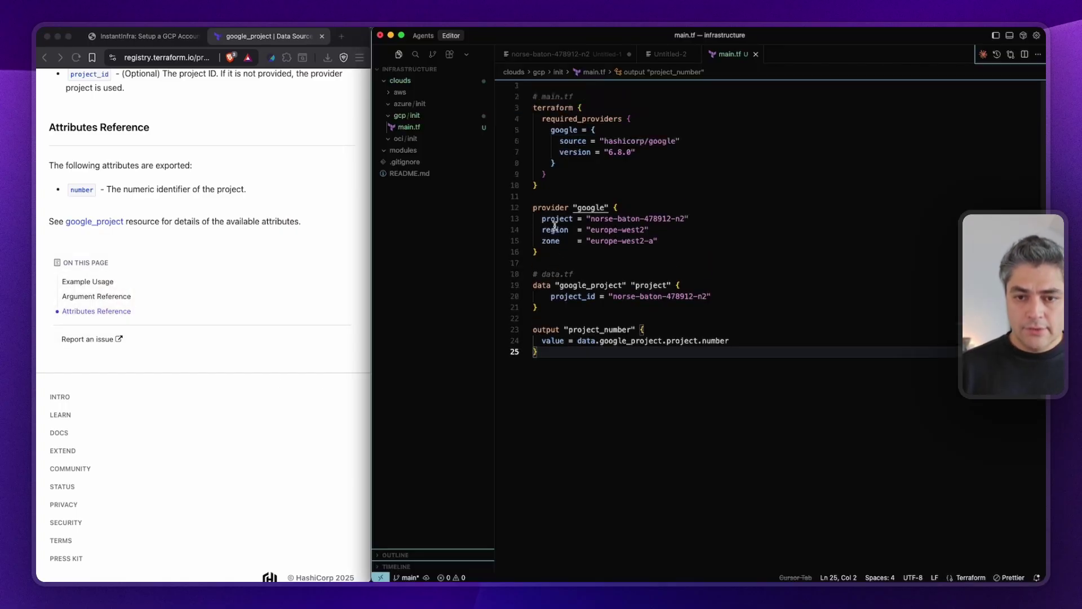
key(super+Tab)
key(super+Tab)
key(super+Tab)
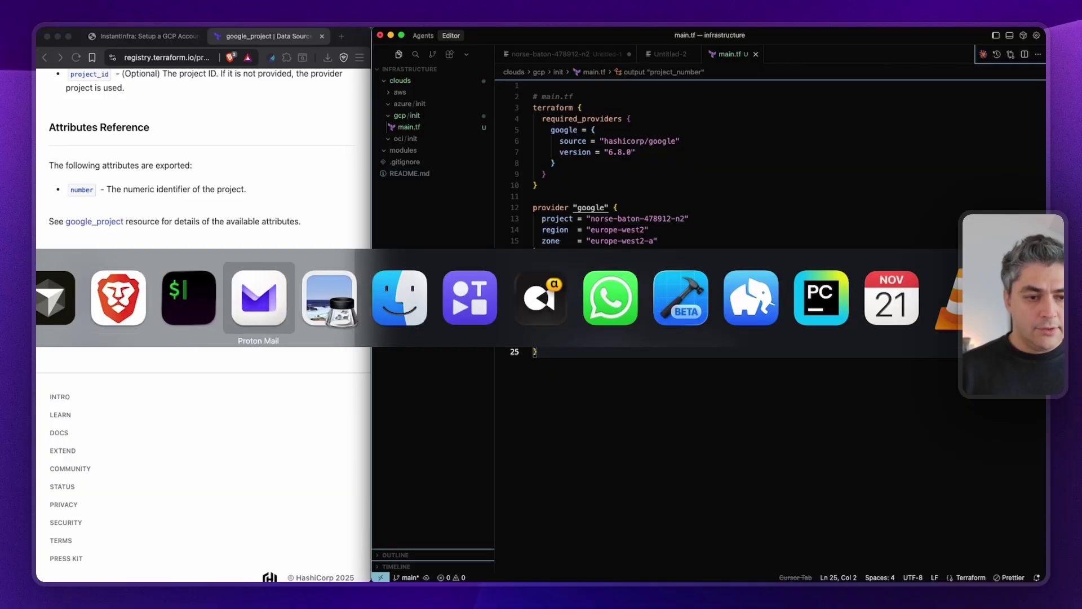
key(Escape)
click(170, 36)
scroll(169, 415, down, 2)
scroll(169, 415, down, 1)
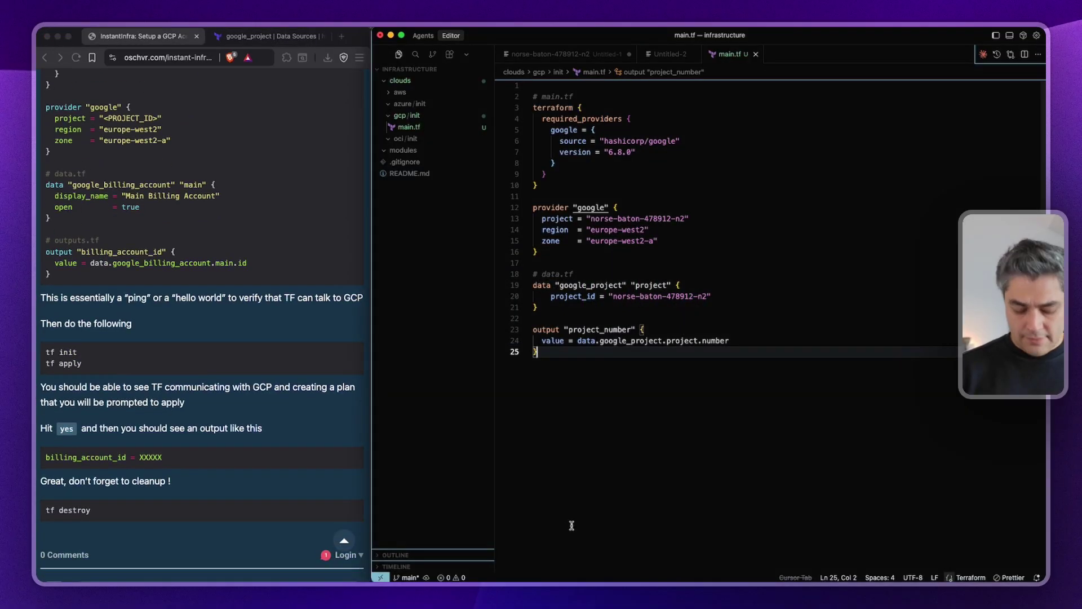
In the terminal, cd into instantinfra/infrastructure and then into clouds/gcp/init.
key(super+Tab)
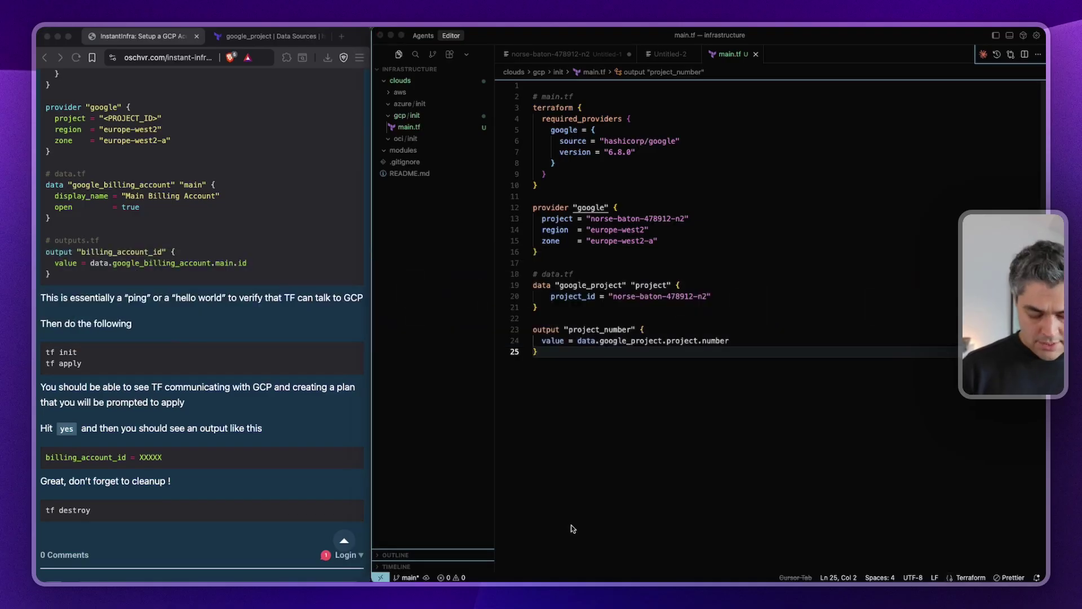
text(cd )
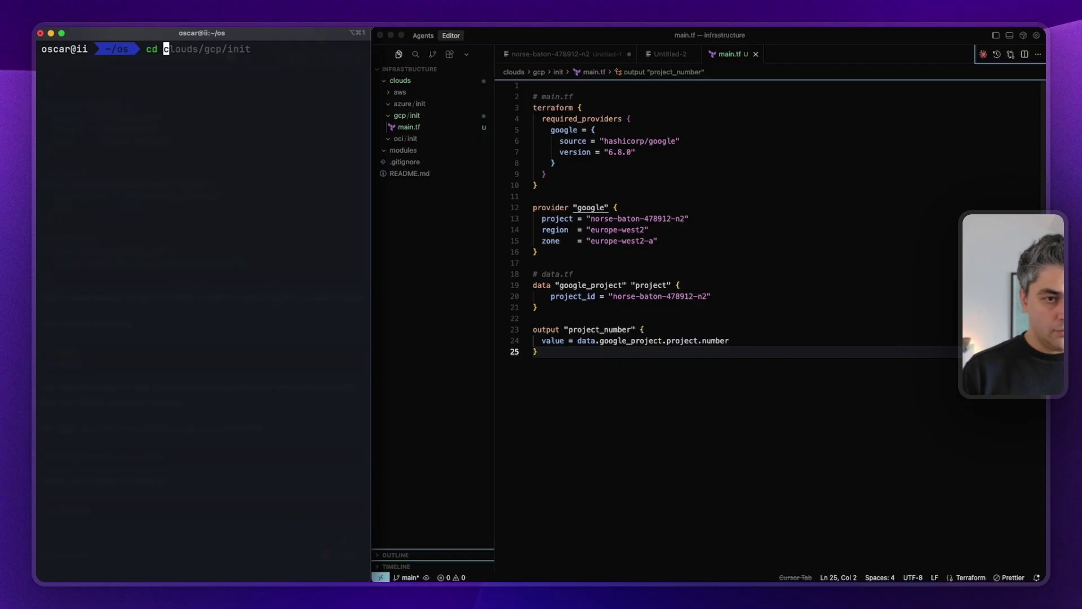
text(ins)
key(Right)
key(Return)
text(c)
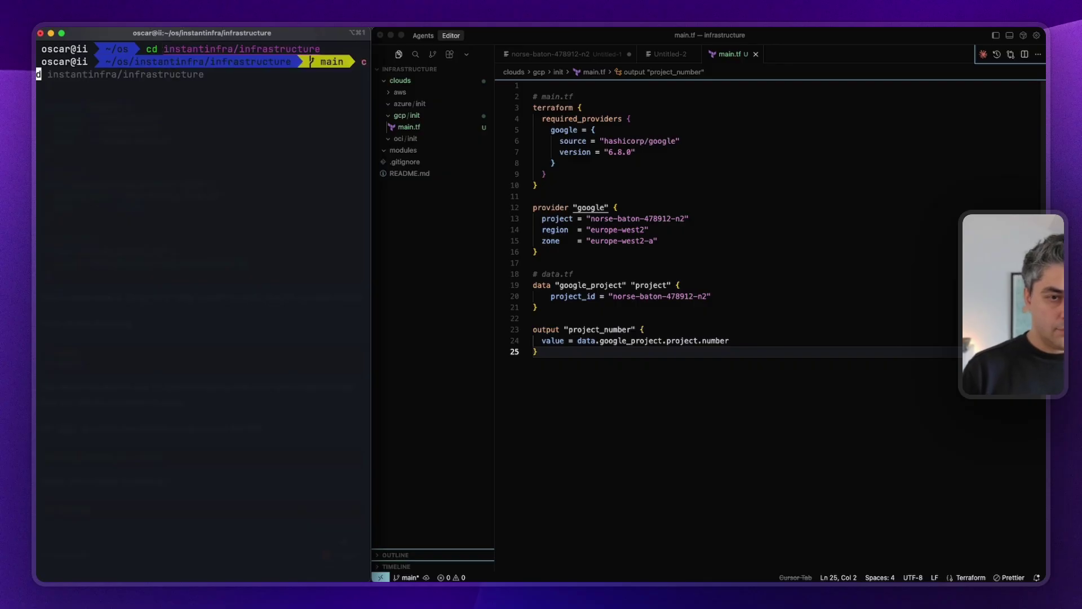
text(d c)
key(Right)
key(Return)
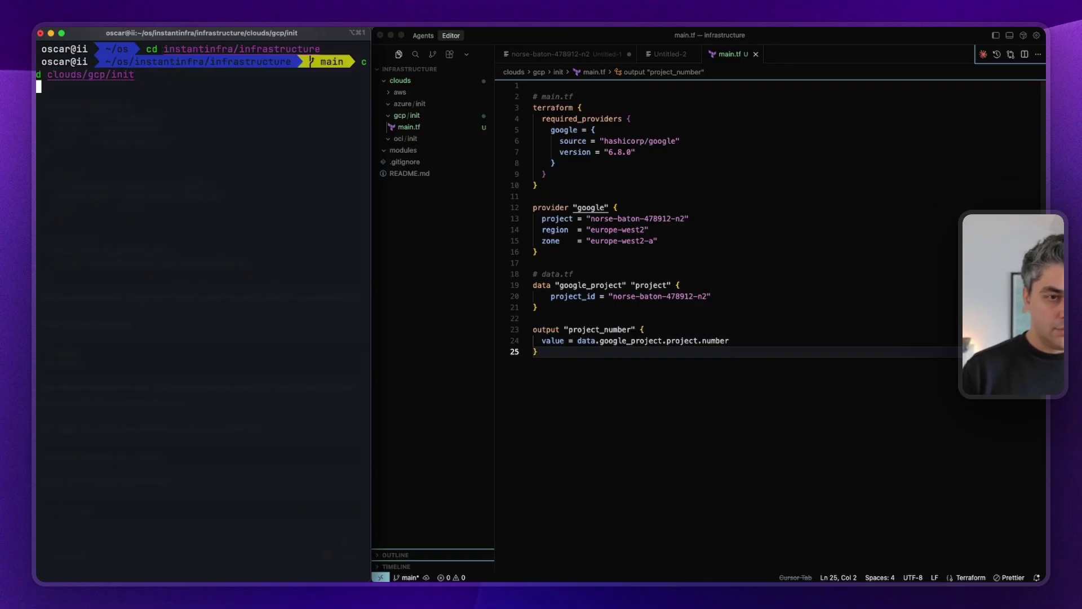
Shorten the shell prompt to $, clear the screen, and run tf init.
text(PS1=$\)
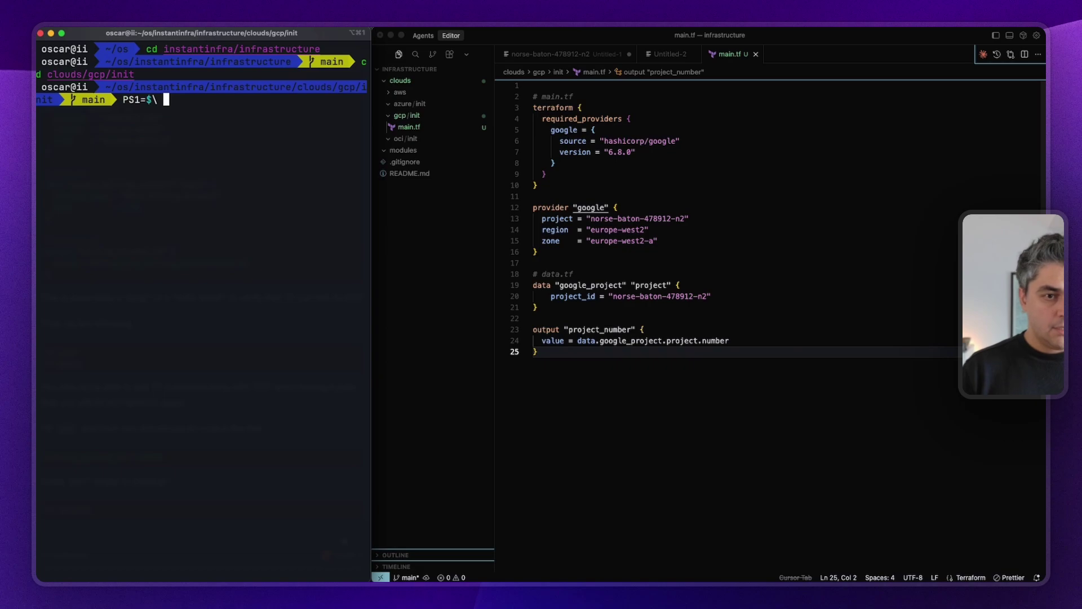
key(Return)
text(cle)
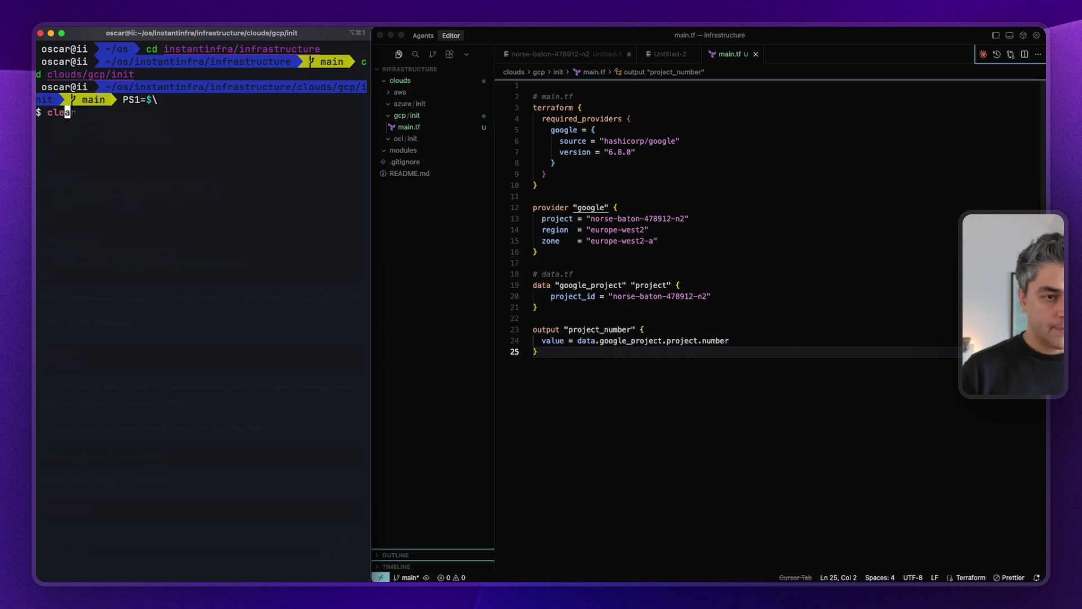
text(ar)
key(Return)
text(tf int)
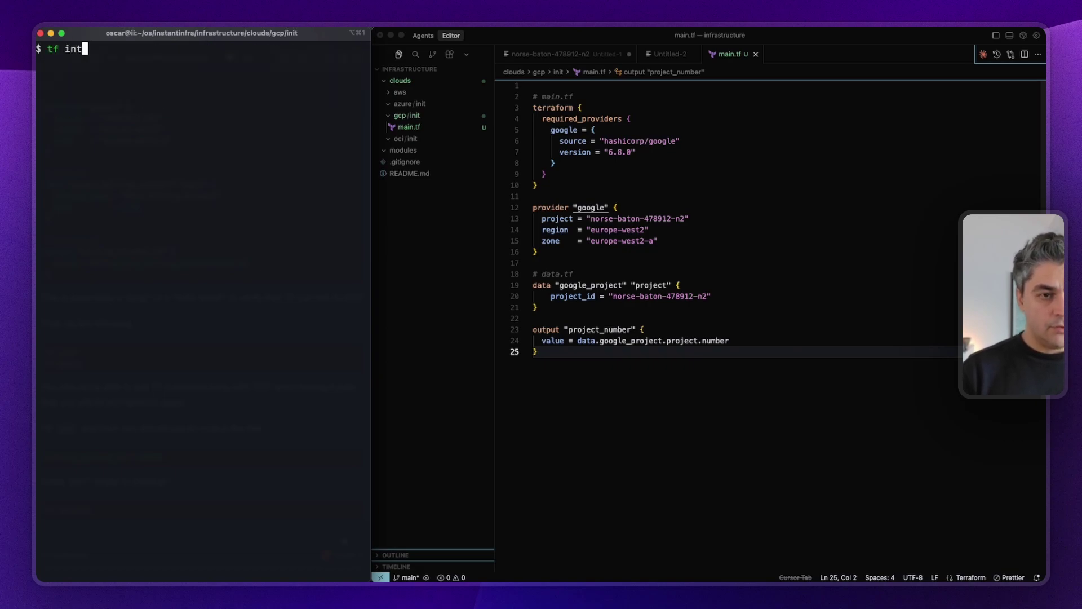
key(BackSpace)
text(it)
key(Return)
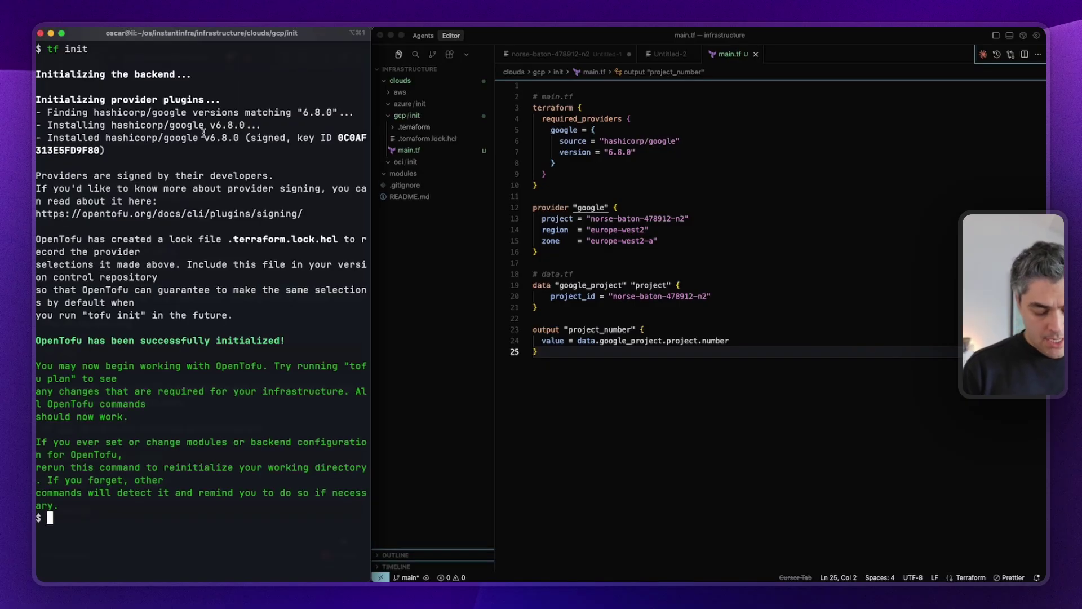
Run tf apply, which fails with a 403 because the Cloud Resource Manager API is disabled.
text(tf)
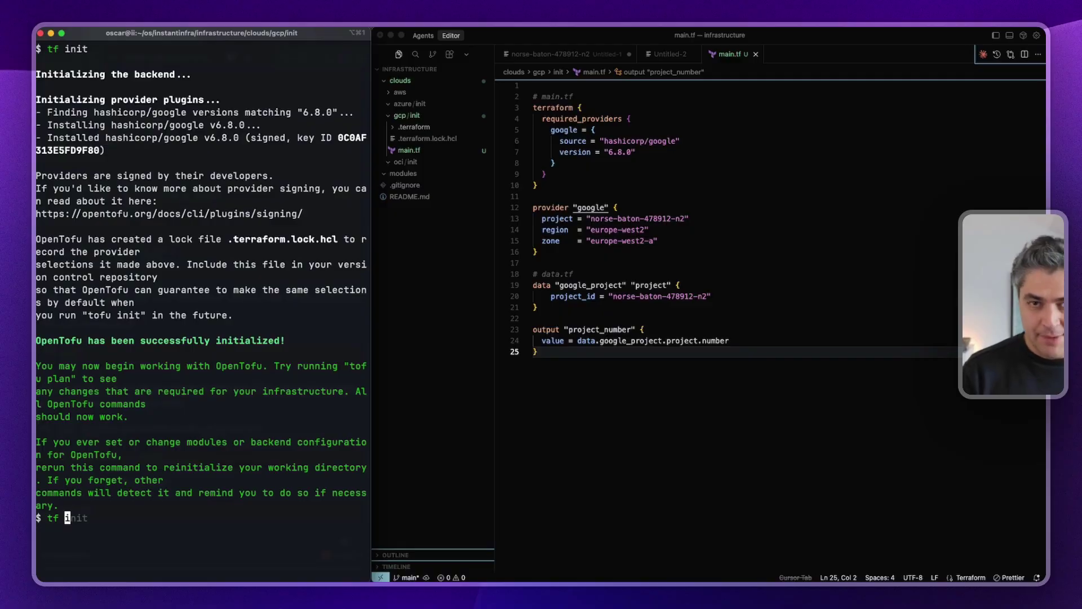
text(apply)
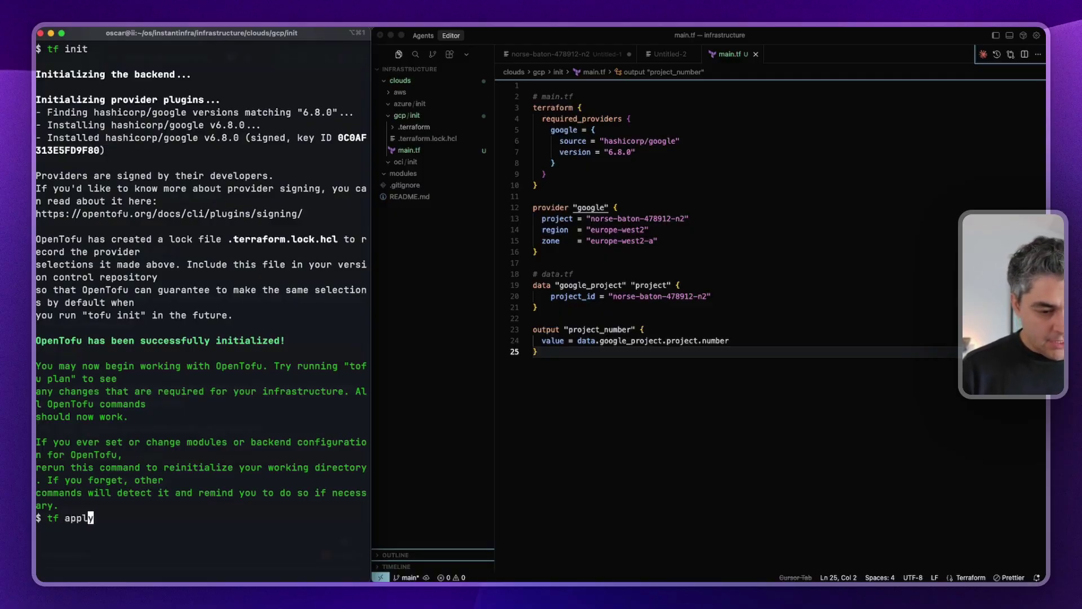
key(Return)
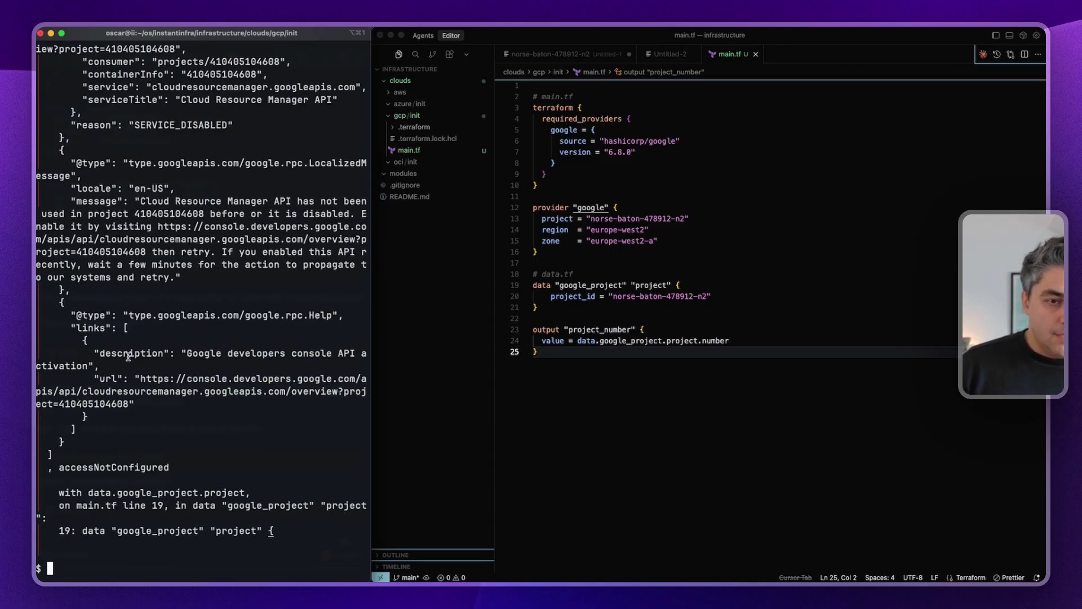
scroll(128, 357, up, 5)
key(super+Tab)
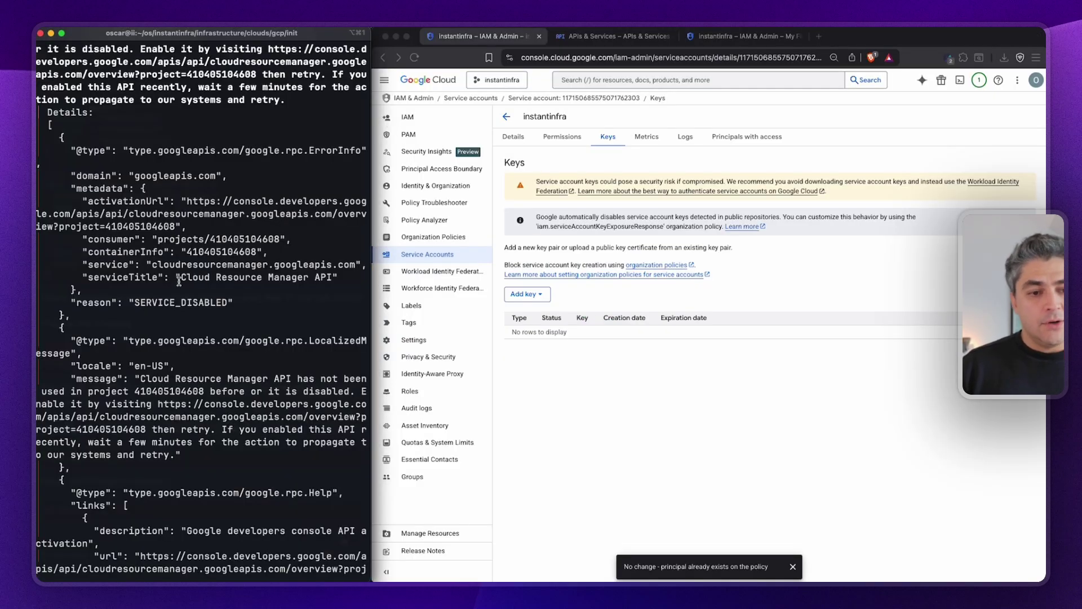
Select the disabled API's name and the project number from the error, then check the console's project.
scroll(179, 282, up, 9)
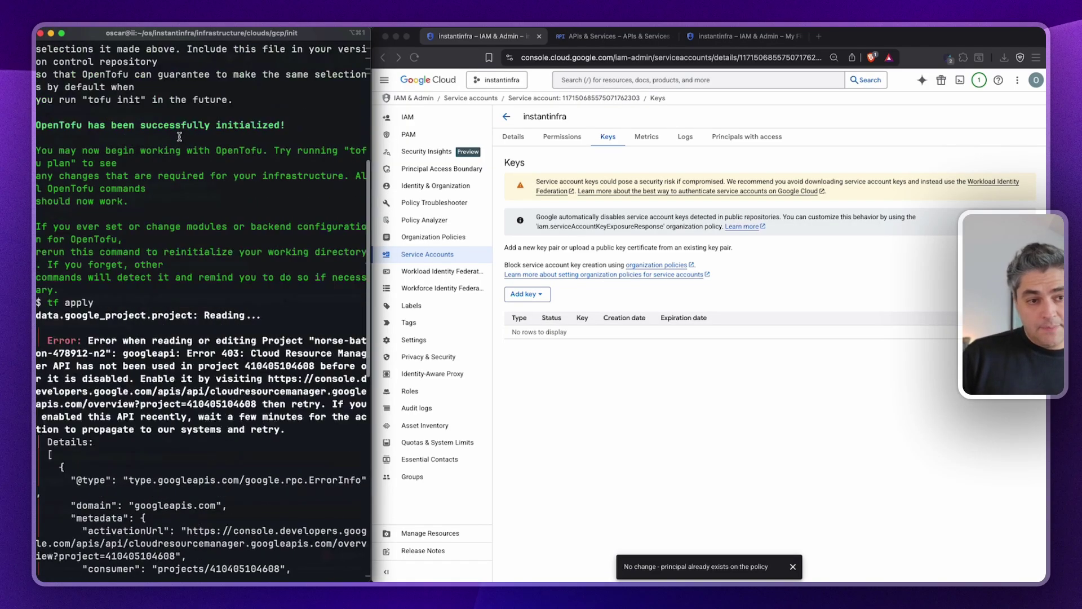
scroll(120, 266, down, 3)
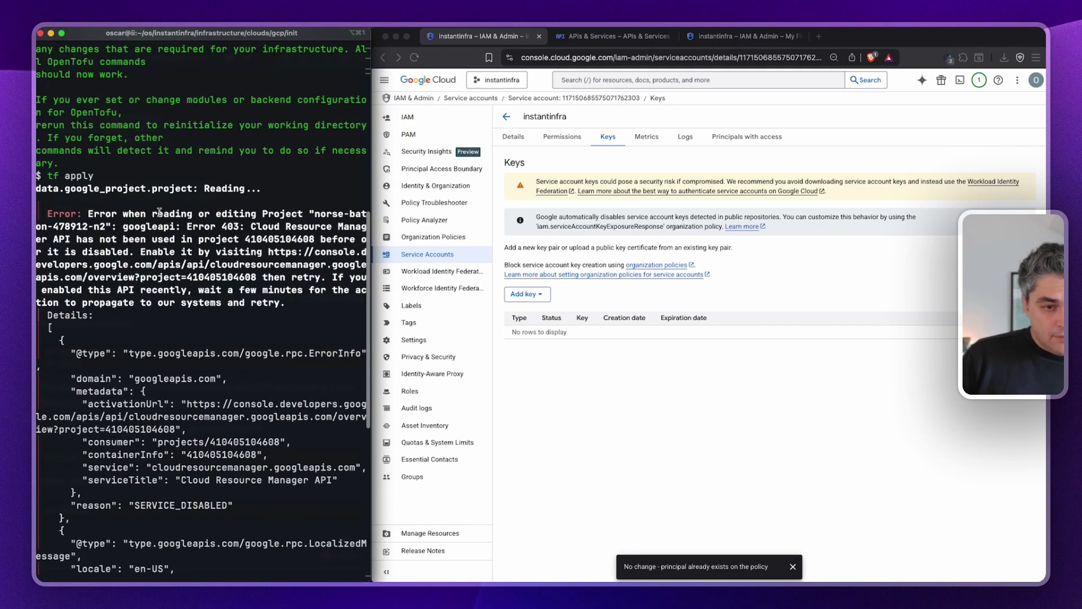
drag(252, 226, 77, 237)
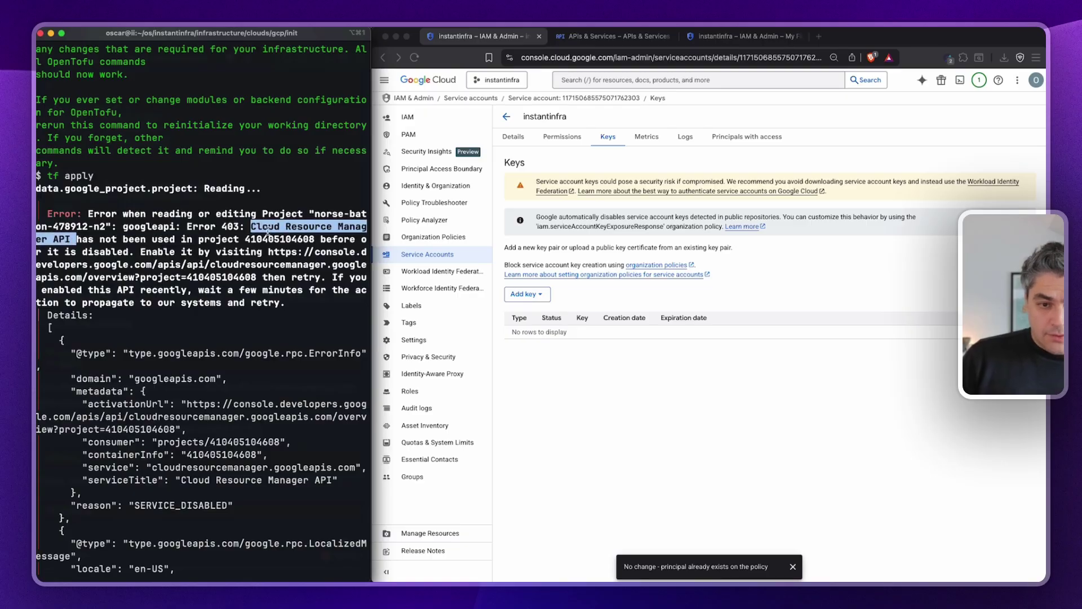
double_click(296, 239)
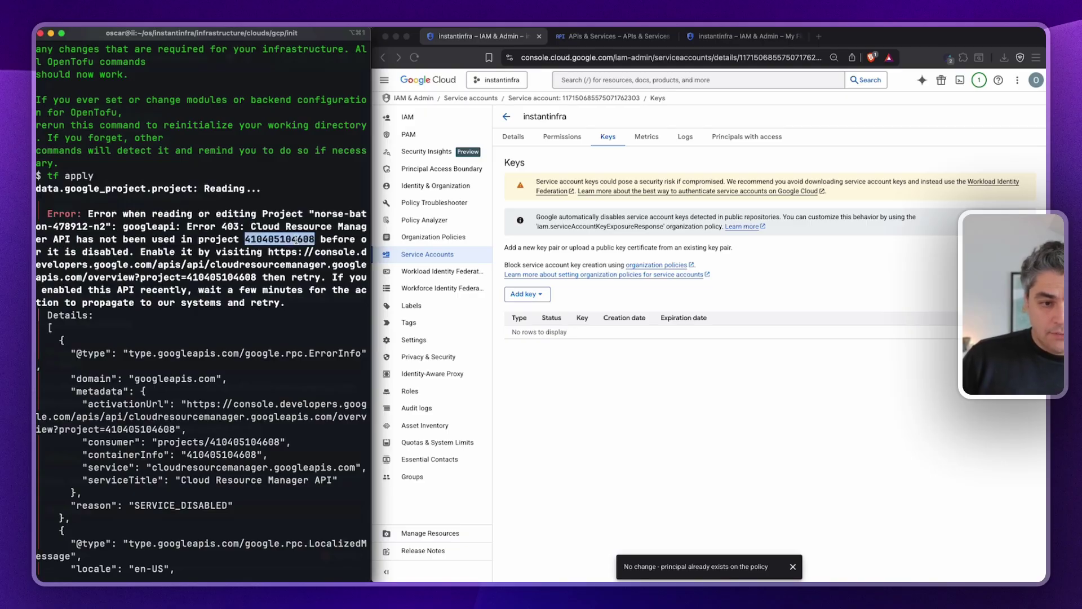
click(641, 409)
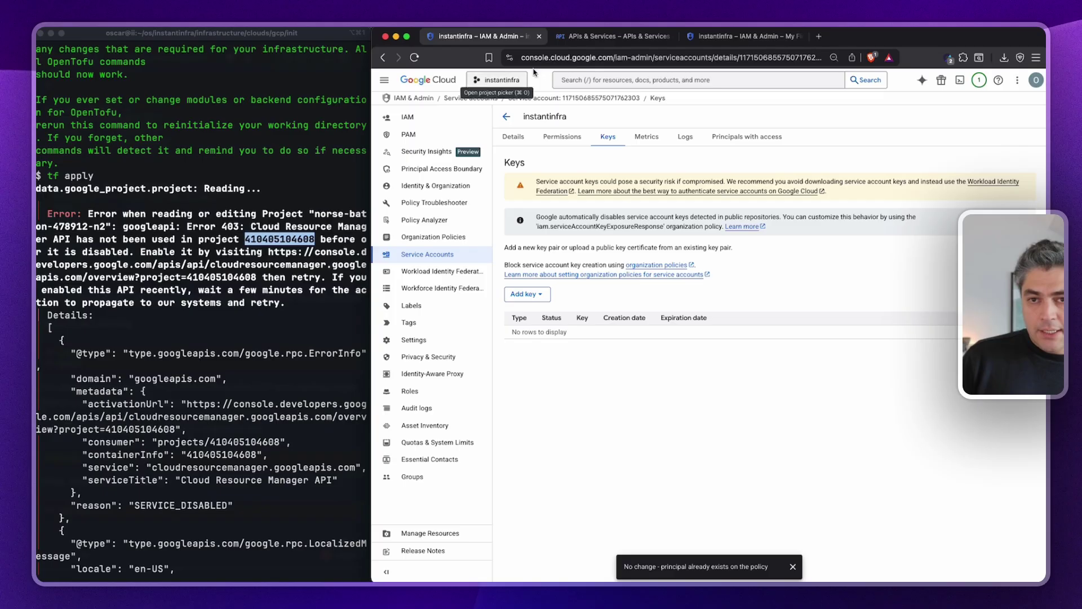
click(607, 39)
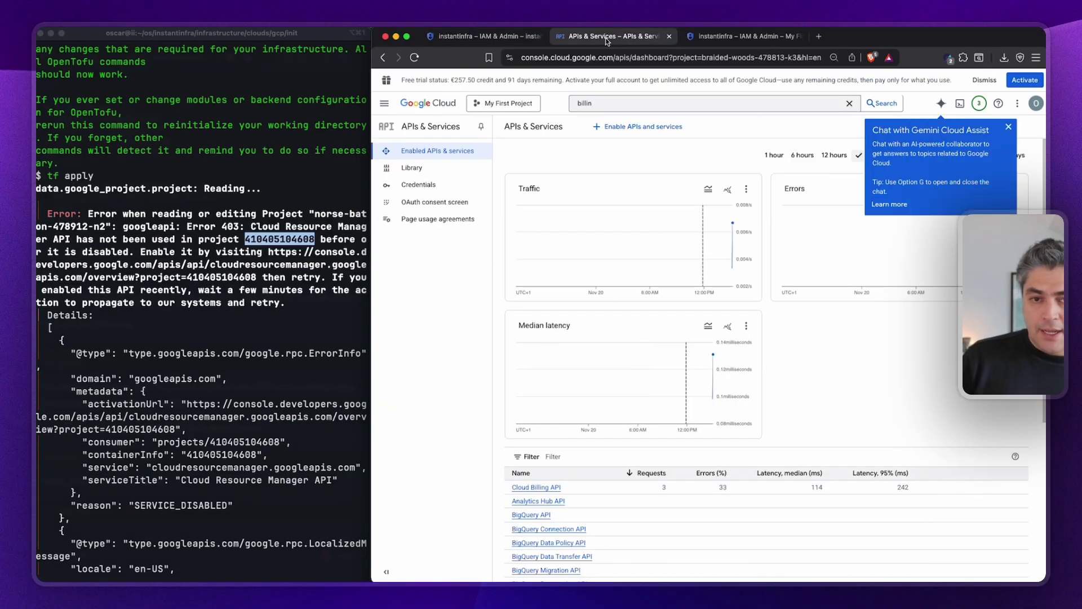
click(496, 104)
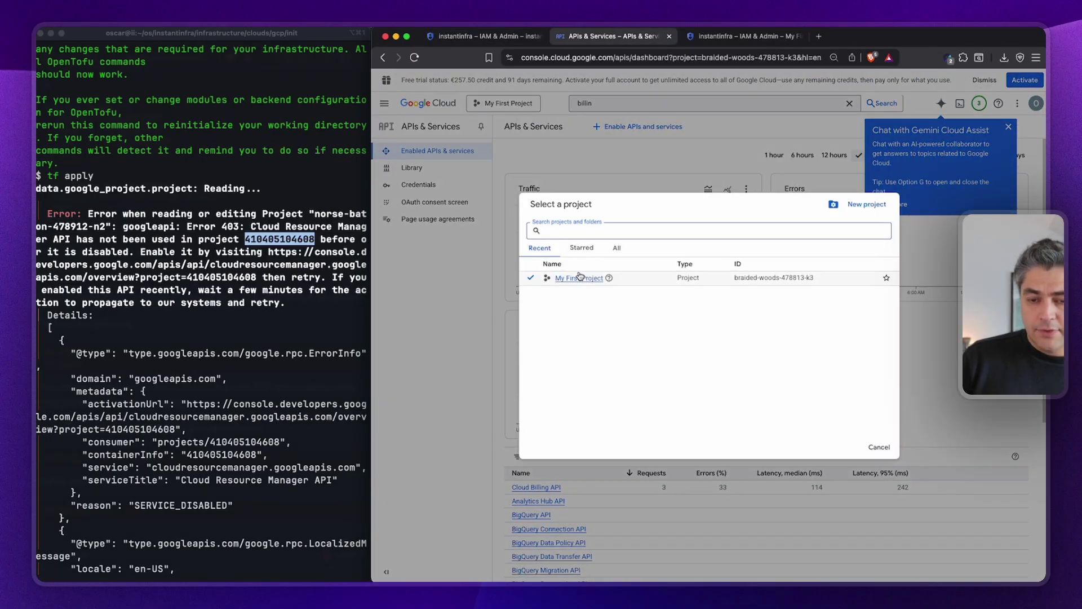
click(414, 57)
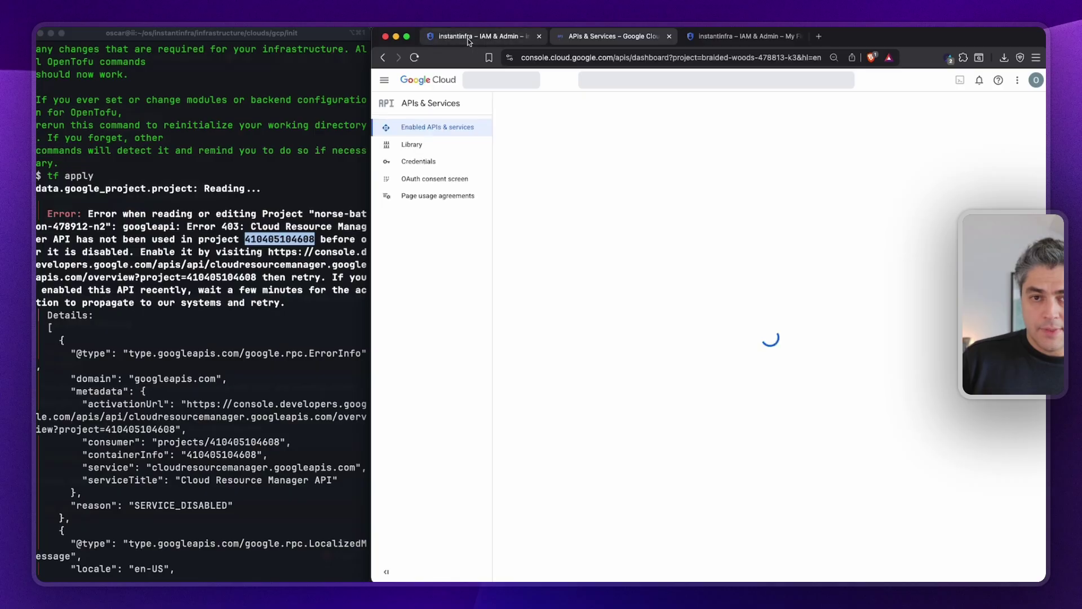
click(470, 37)
Go to APIs & Services > Enabled APIs & services, close the extra tabs, and open the API Library.
click(385, 81)
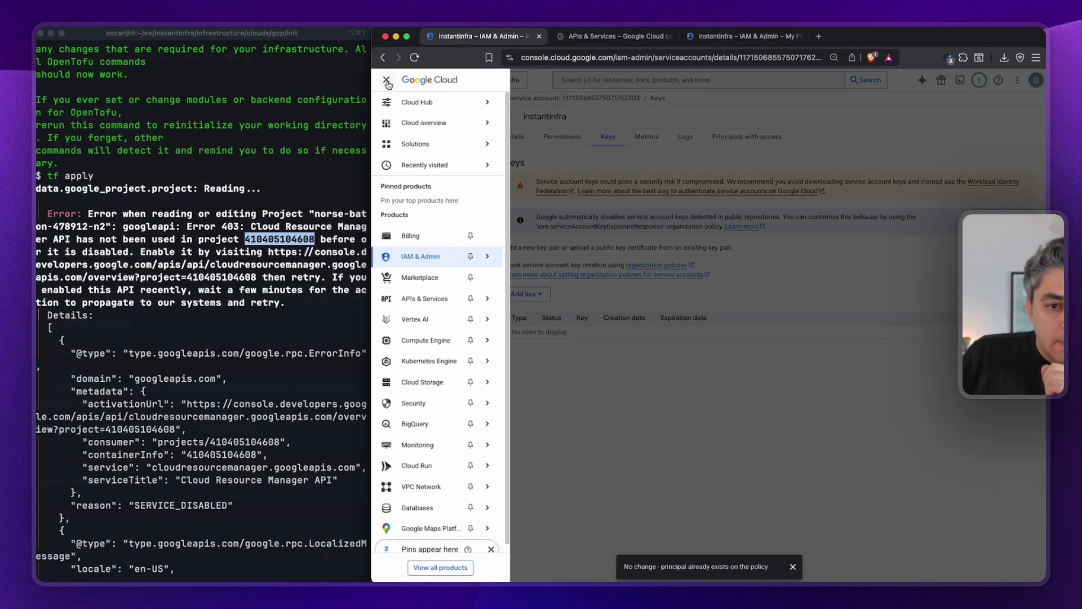
mouse_move(421, 263)
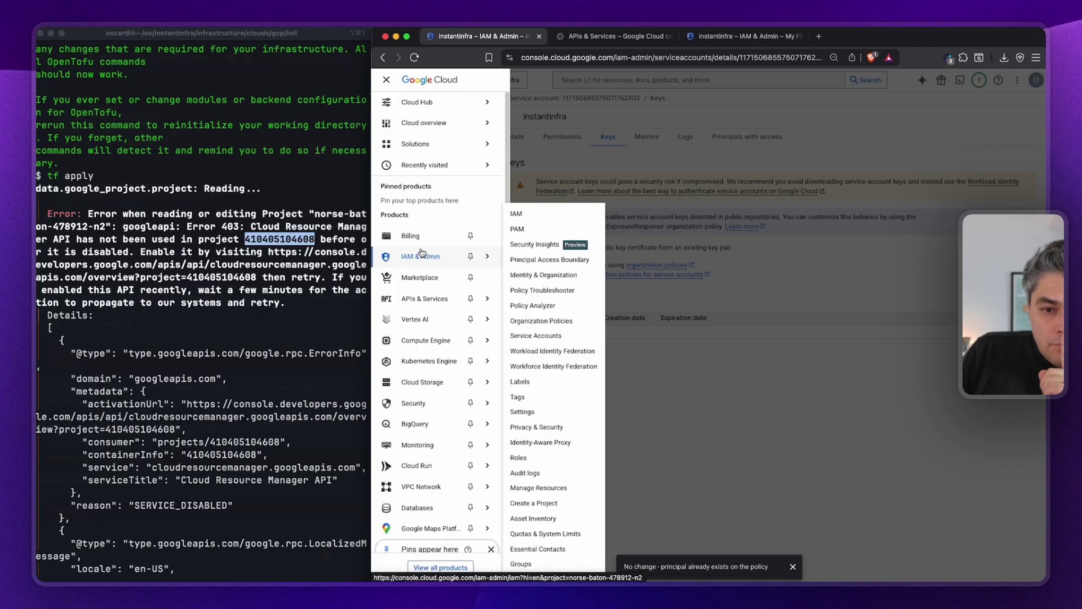
mouse_move(421, 309)
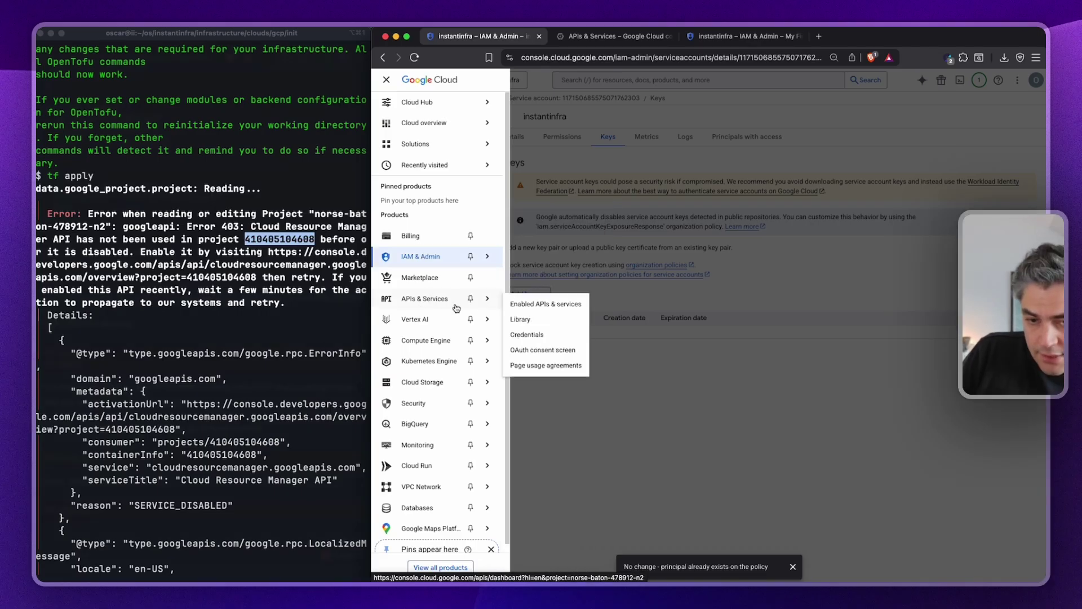
click(531, 304)
click(668, 36)
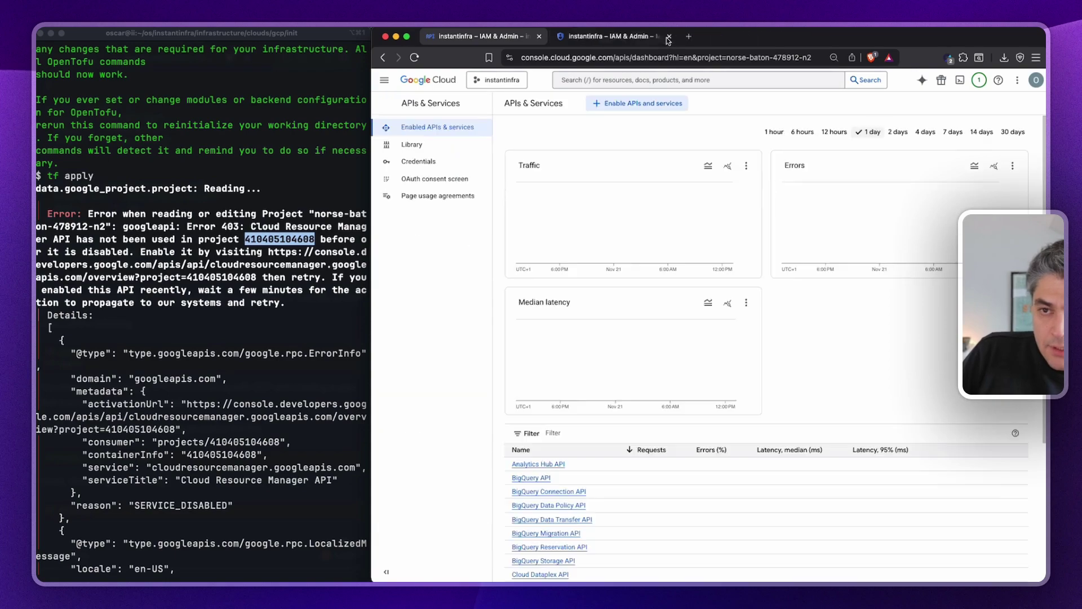
click(668, 37)
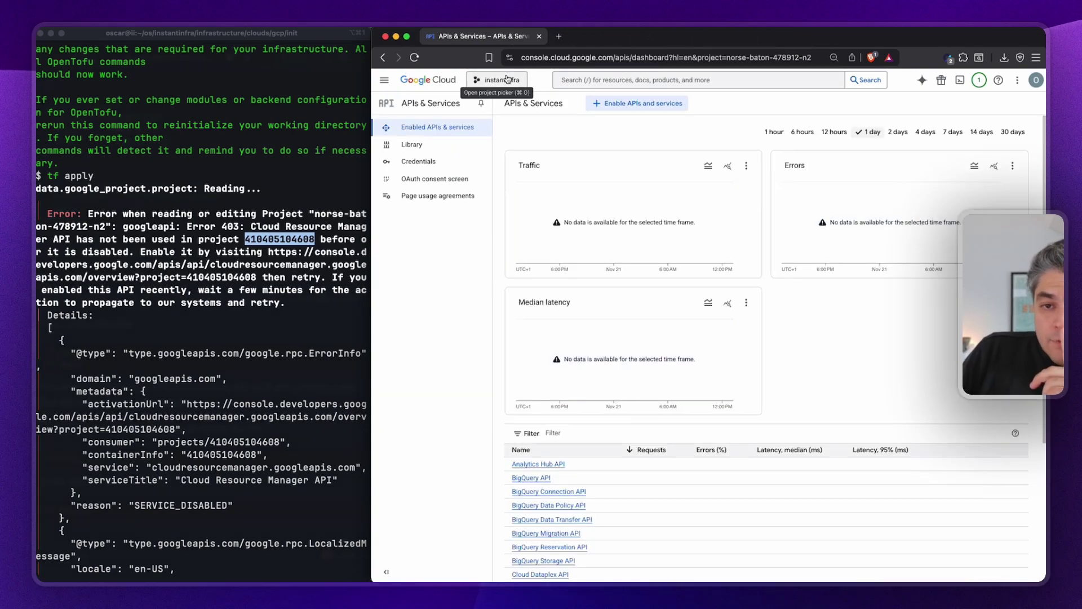
click(628, 104)
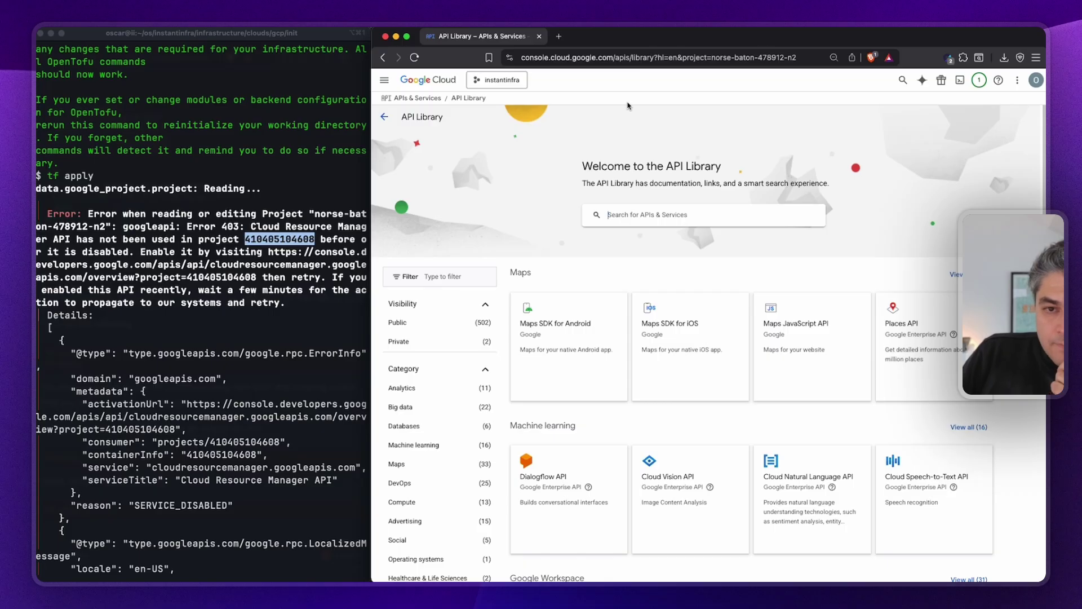
Search the API Library for 'cloud resource manager' and enable the Cloud Resource Manager API.
click(618, 217)
text(v)
key(BackSpace)
text(cloud resource ma)
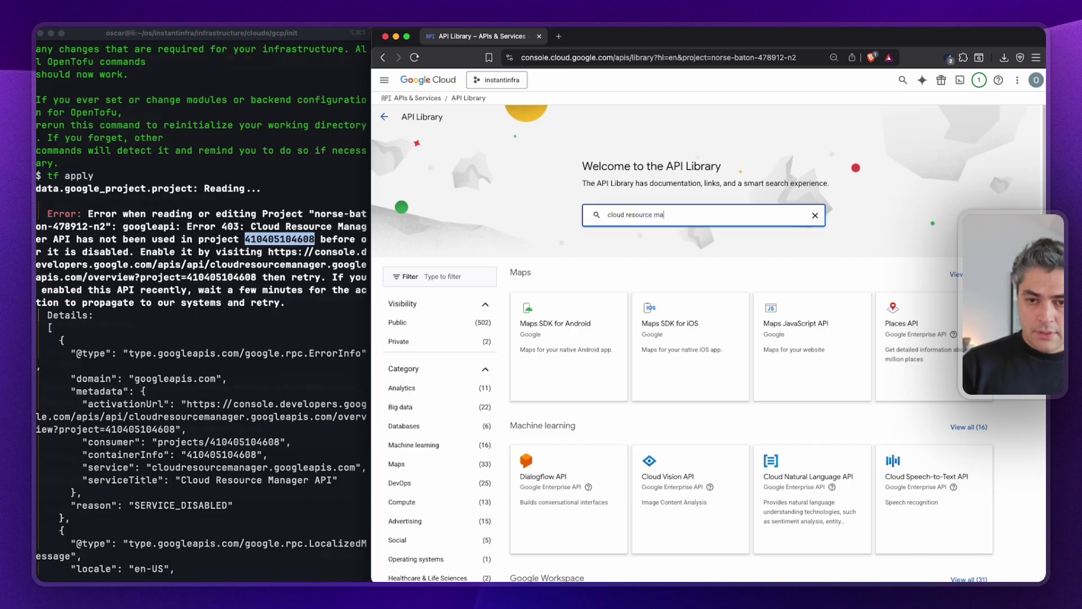
text(nager)
key(Return)
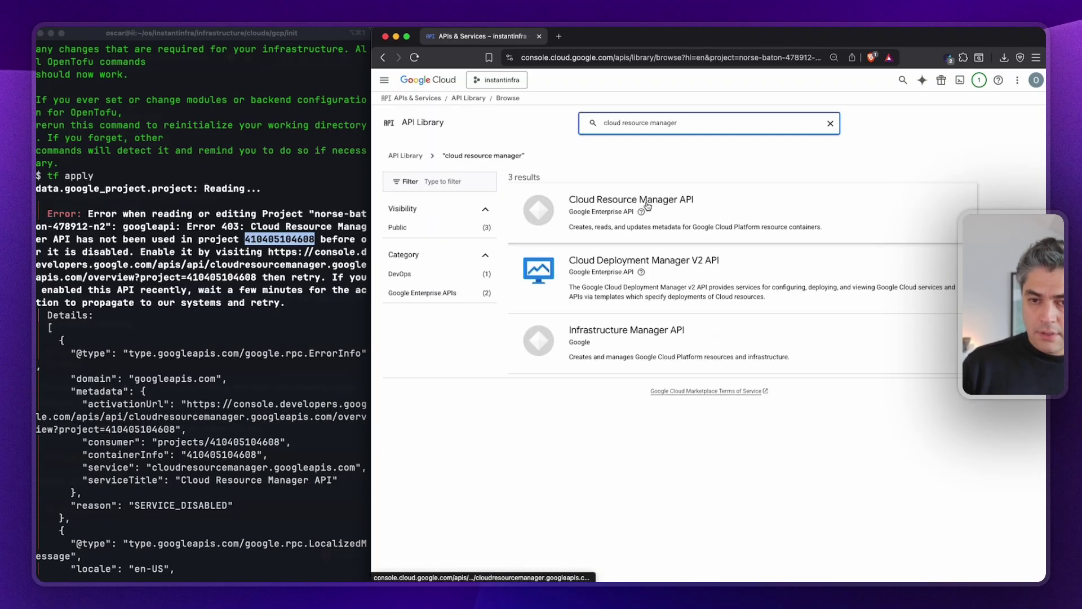
click(586, 201)
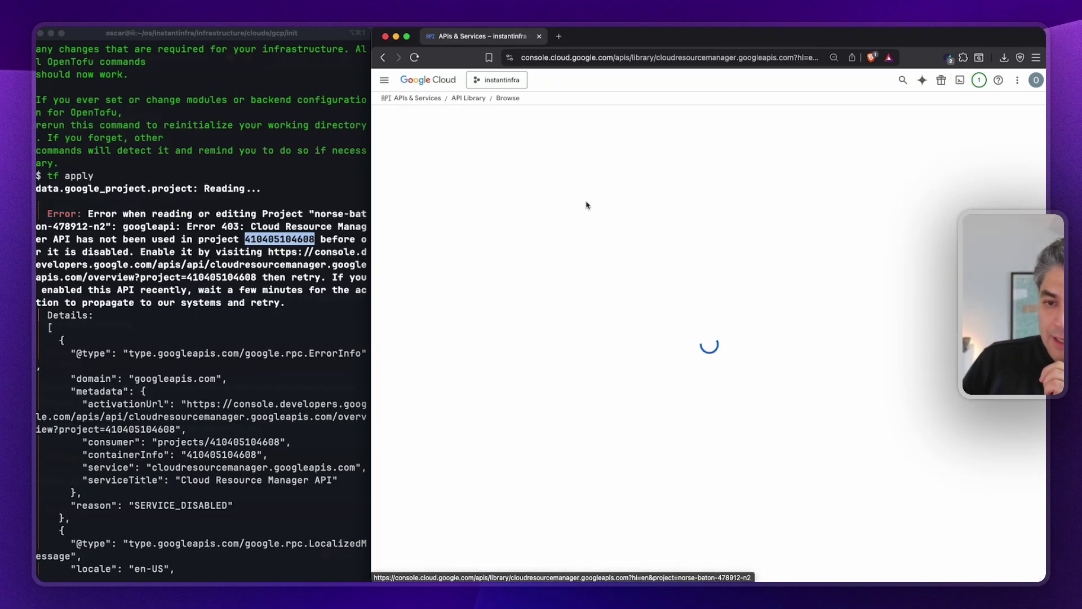
drag(458, 170, 511, 169)
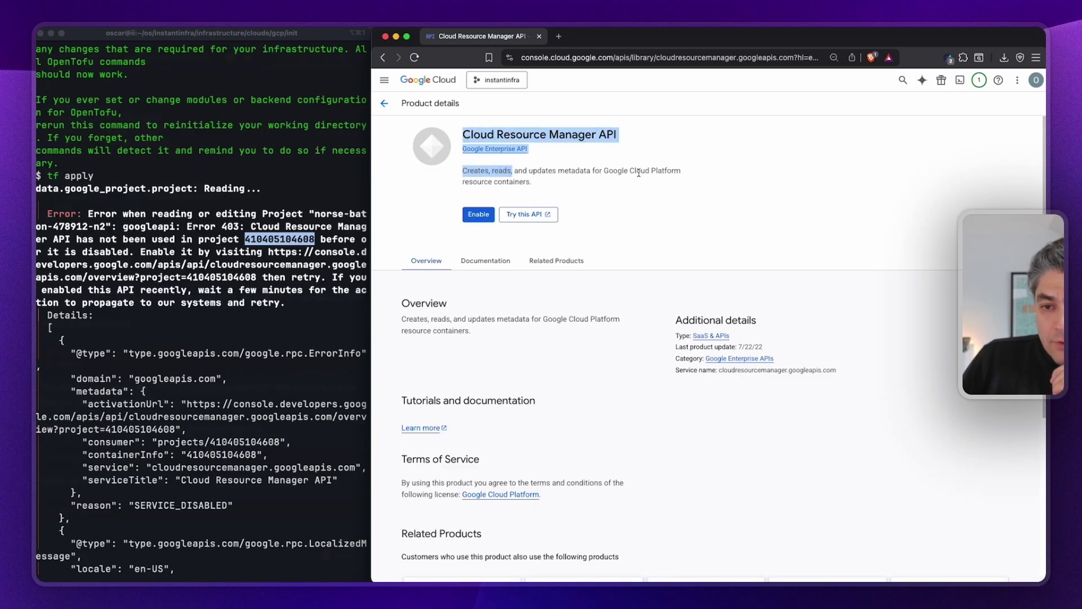
click(512, 193)
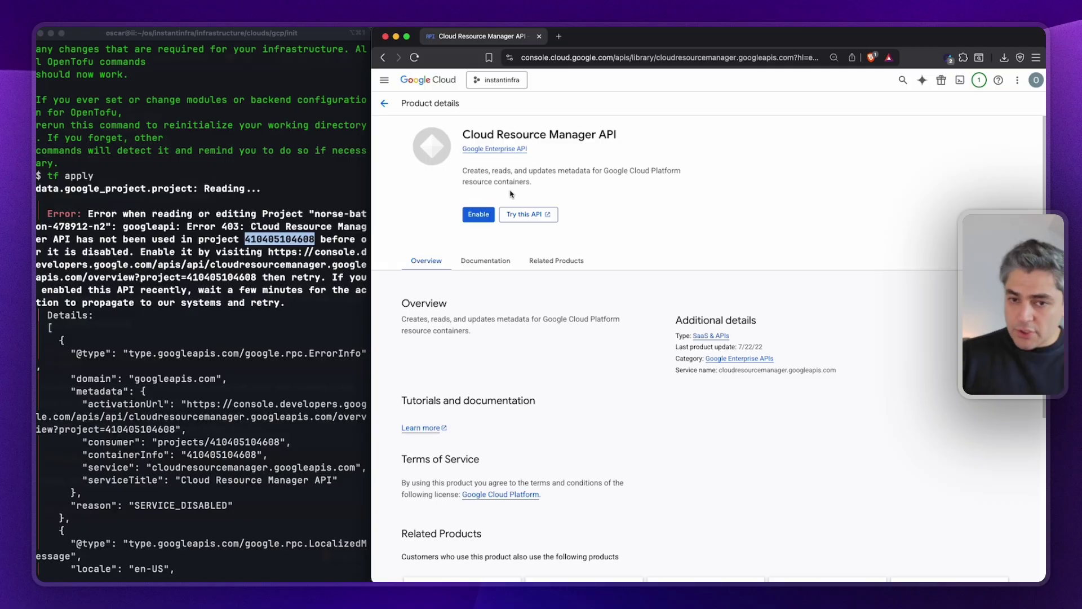
click(479, 214)
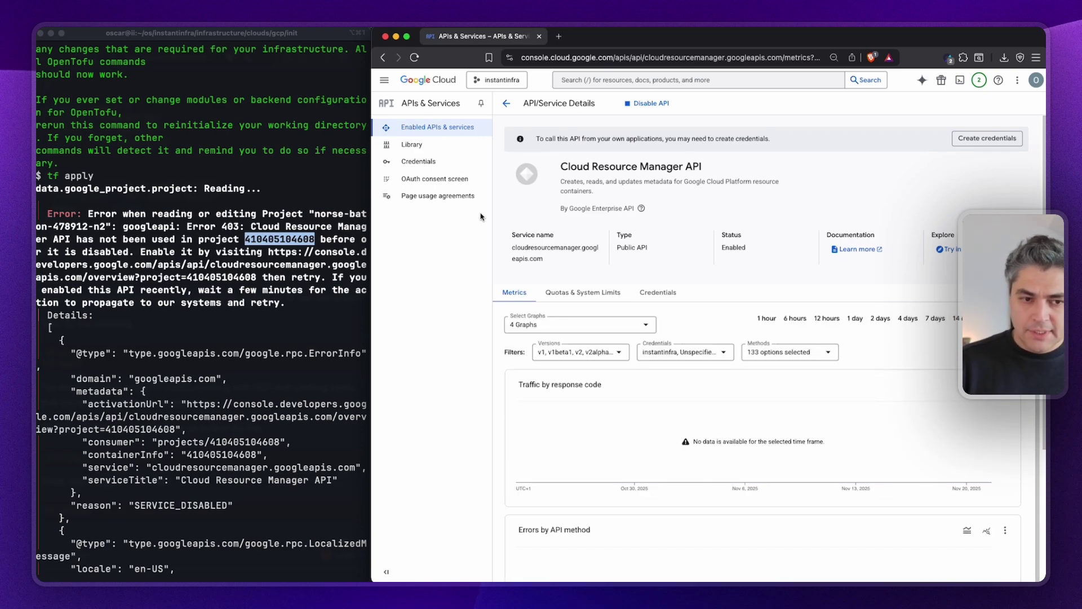
key(super+Tab)
Clear the terminal and rerun tf apply, confirming with yes: 0 added, 0 changed, 0 destroyed.
key(super+k)
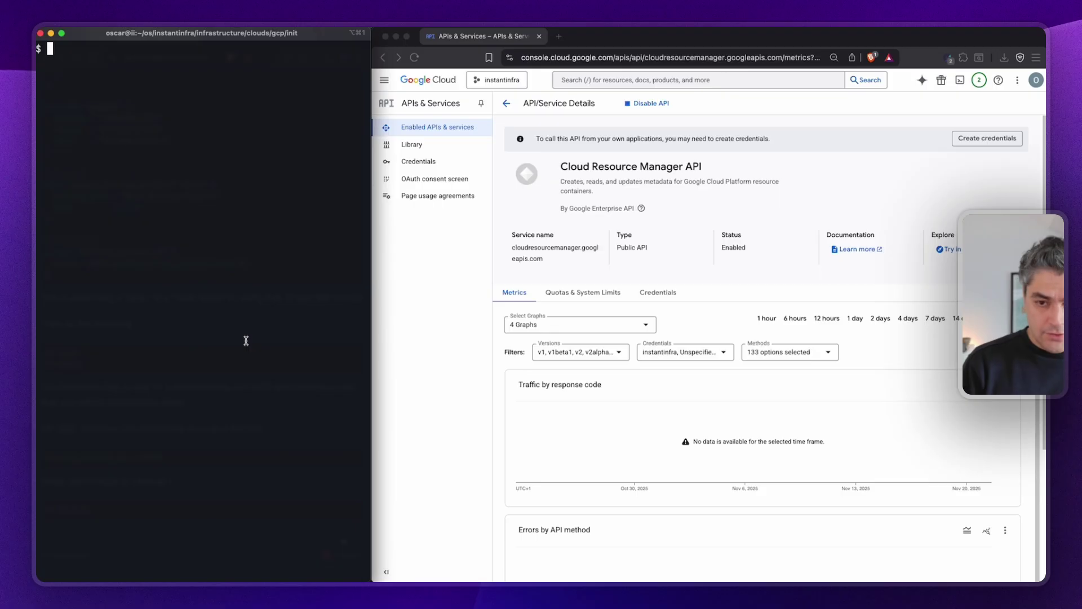
click(506, 103)
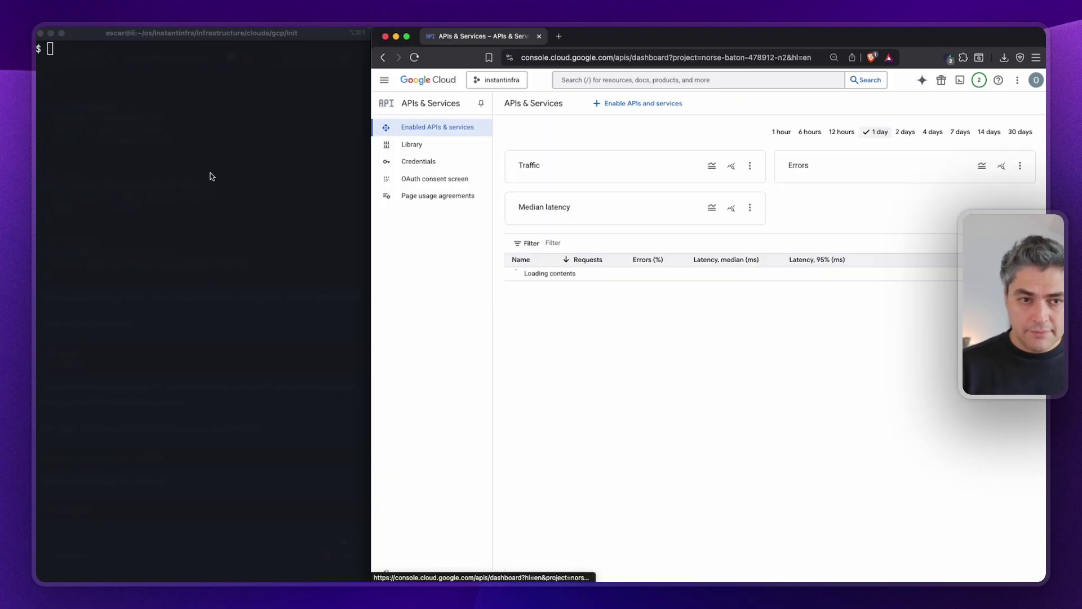
click(208, 174)
text(tf apply)
key(Return)
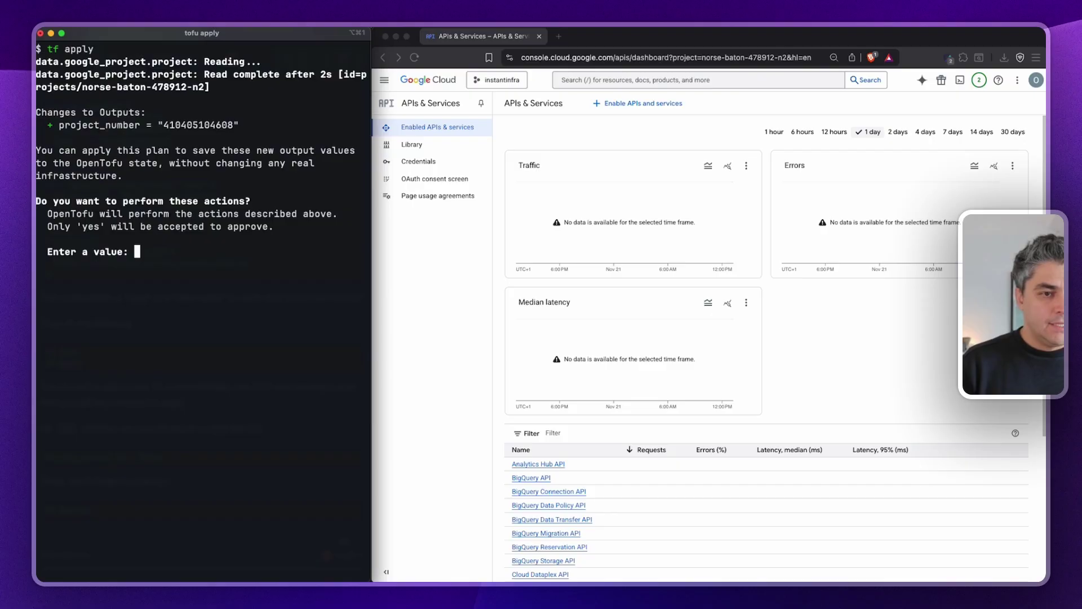
text(yes)
key(Return)
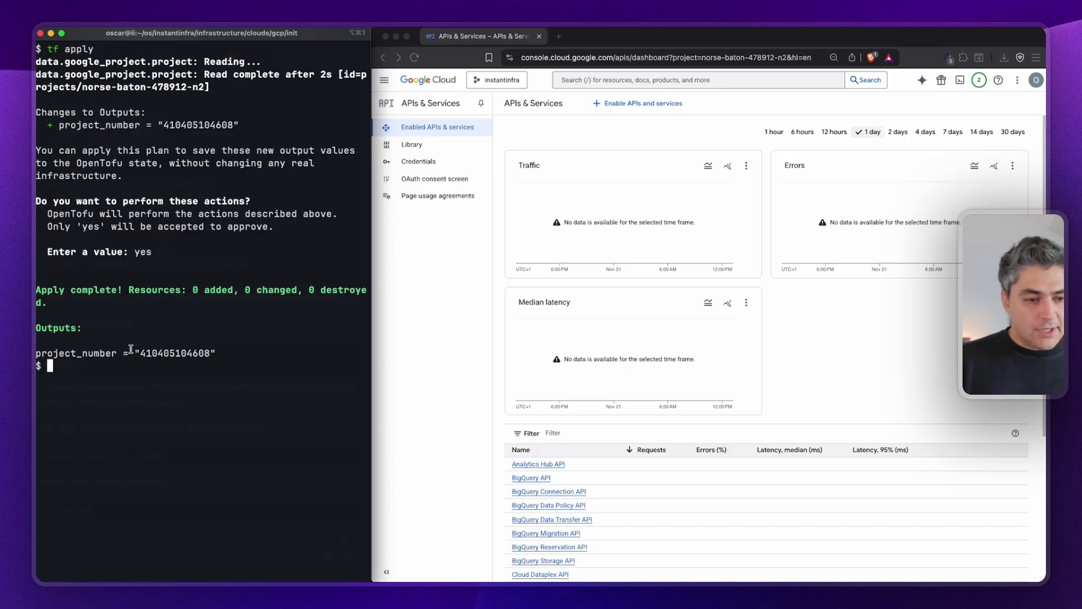
key(ctrl+Up)
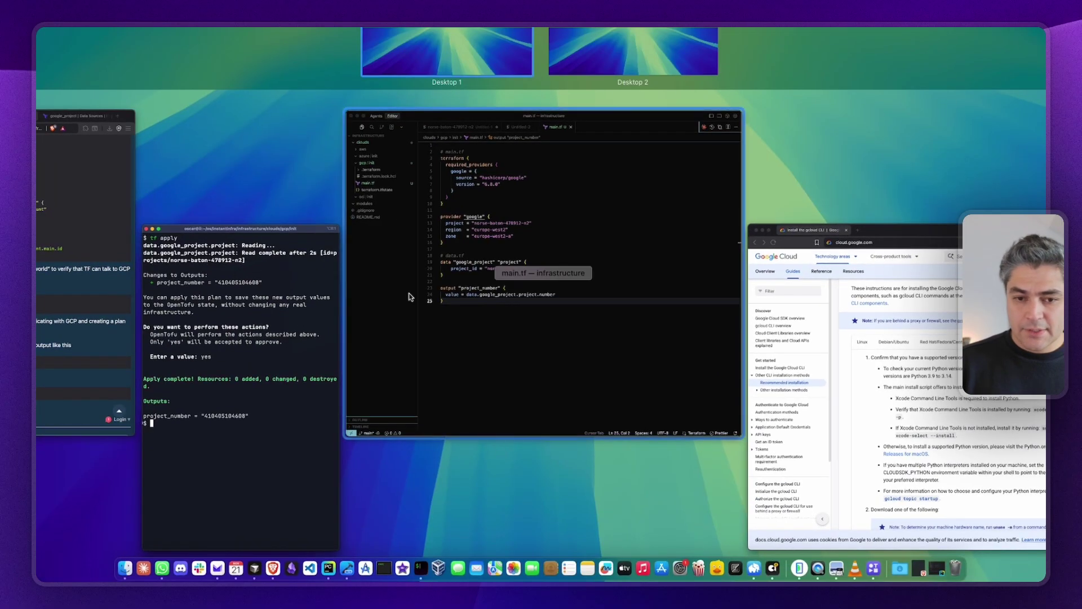
click(541, 99)
Replace the hard-coded project strings on lines 13 and 20 of main.tf with var.project_id.
drag(533, 97, 814, 216)
click(558, 245)
text(var.)
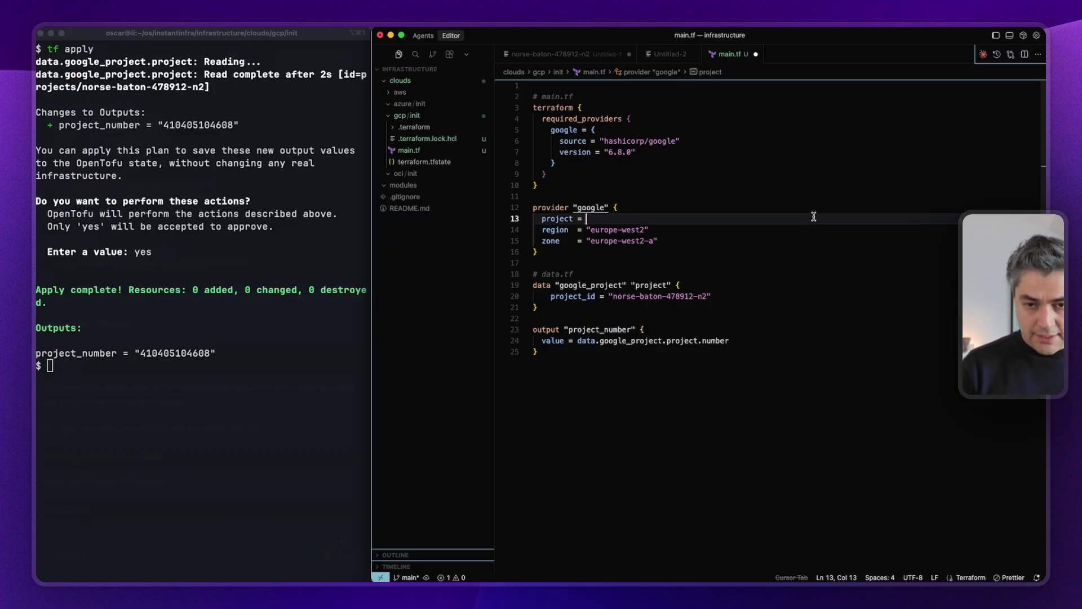
text(project_id)
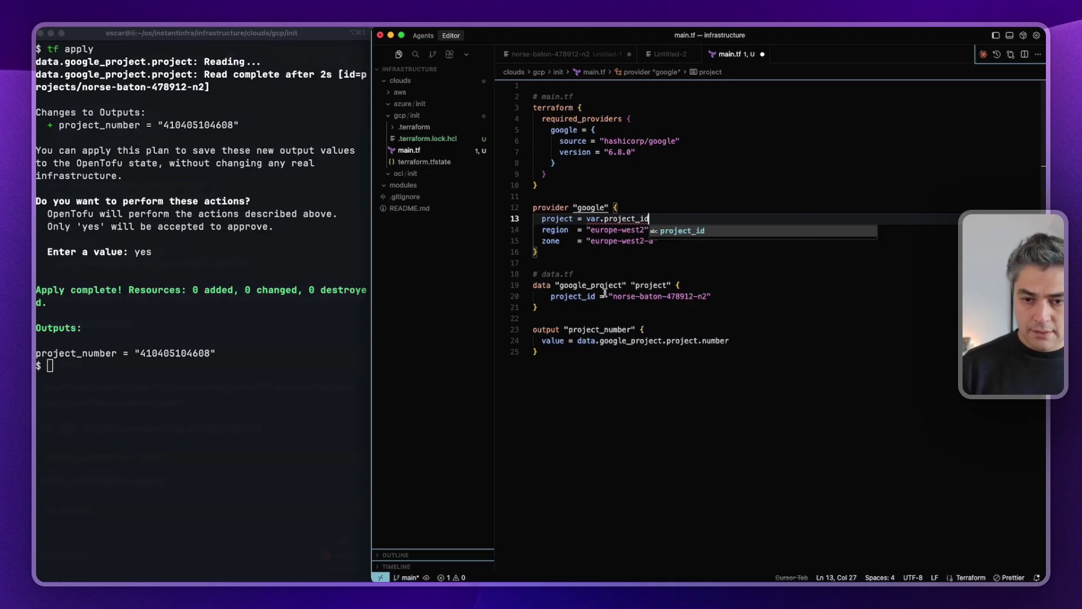
drag(609, 295, 937, 305)
text(var.project_id)
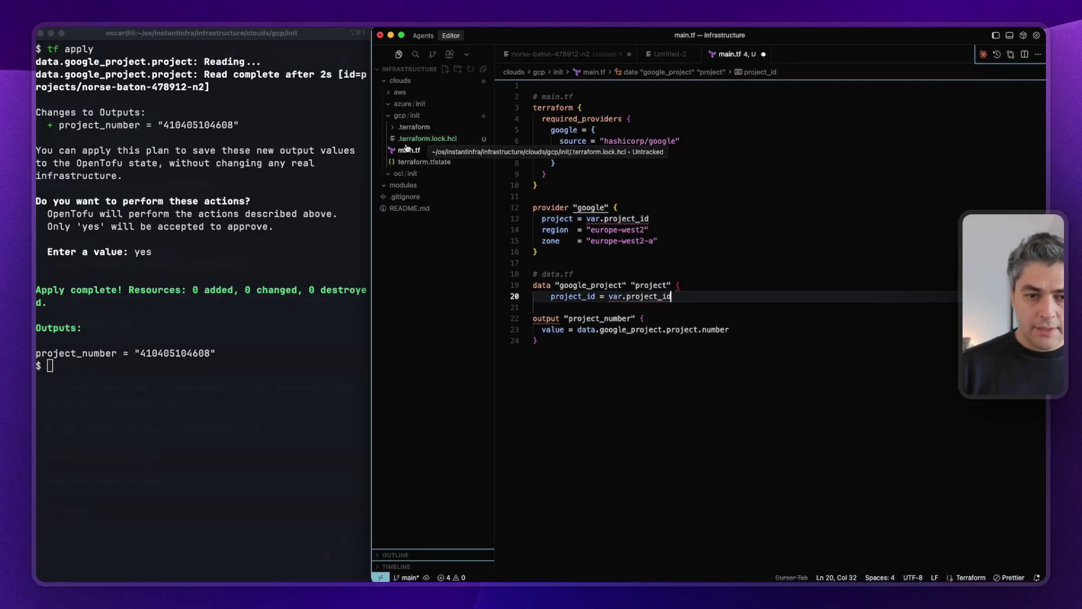
right_click(416, 116)
Create variables.tf in gcp/init declaring a project_id variable with type = string.
click(432, 120)
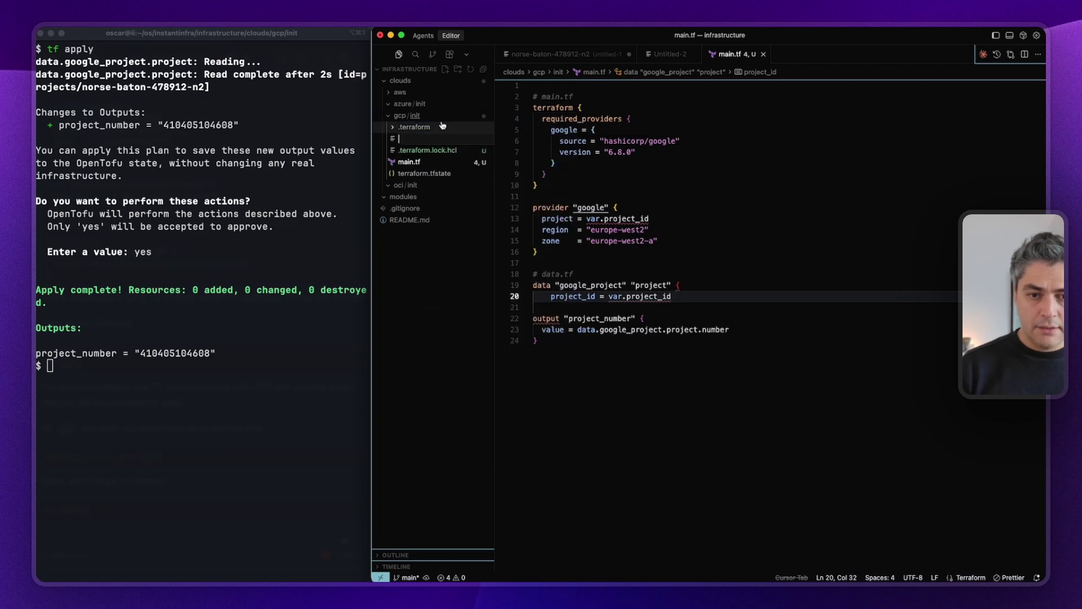
text(varia)
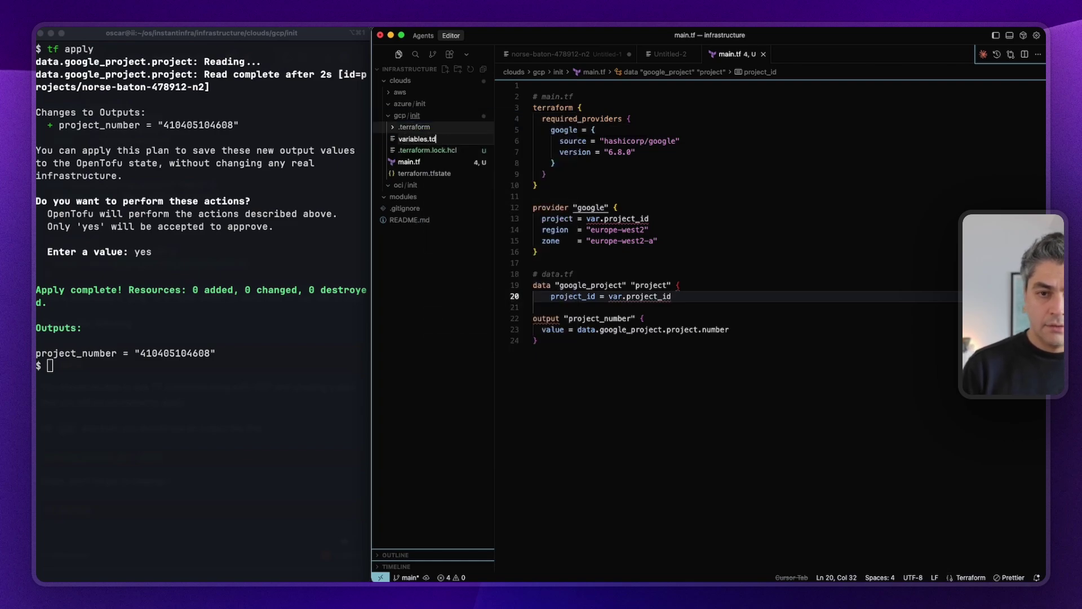
text(bles.tf)
key(Return)
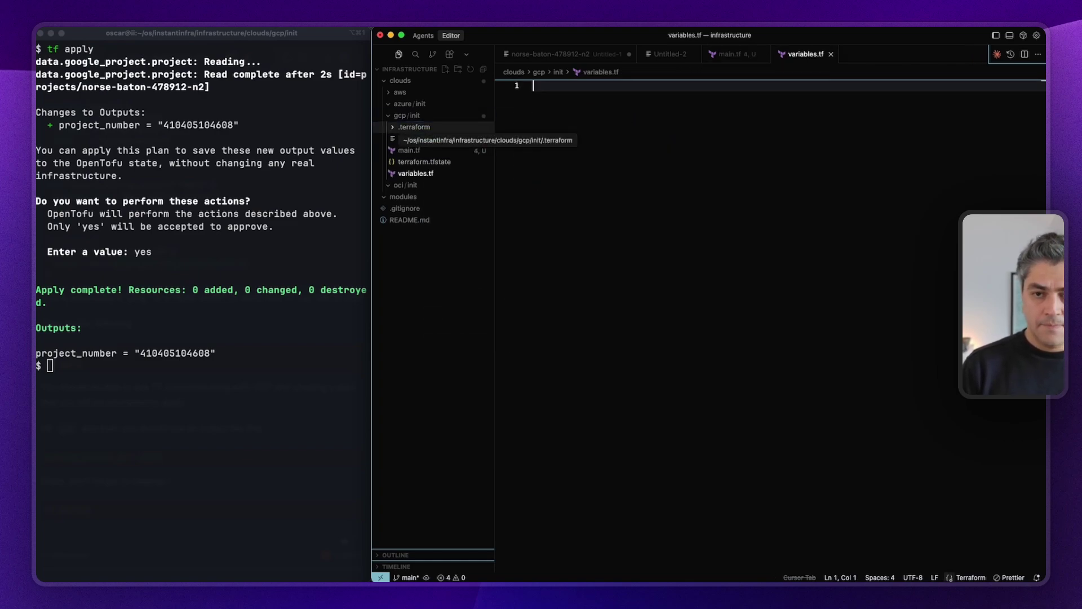
text(var)
key(Tab)
text(pro)
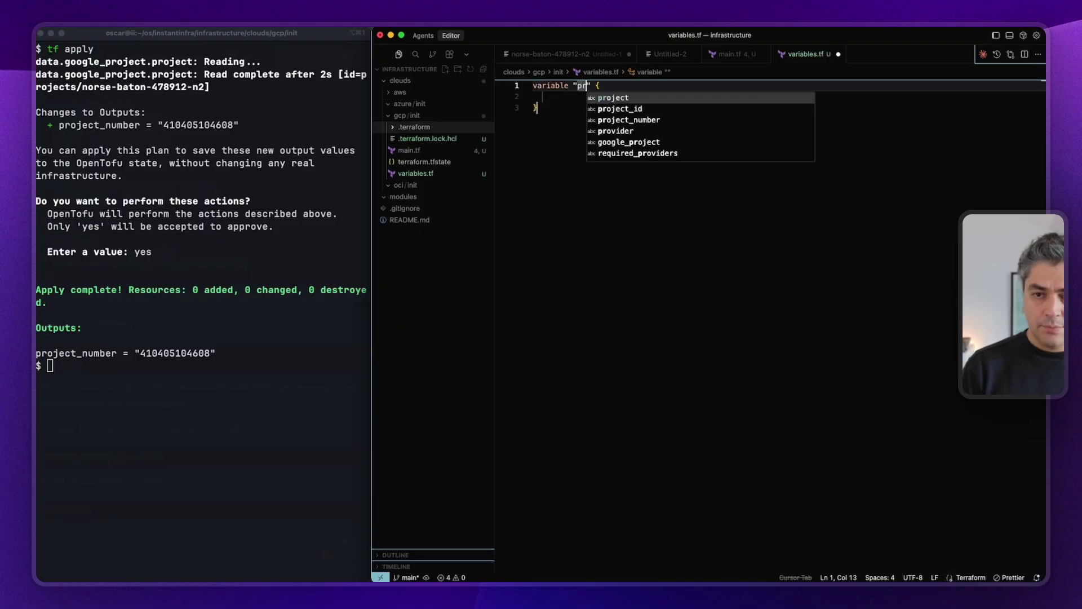
key(Down)
key(Return)
key(Tab)
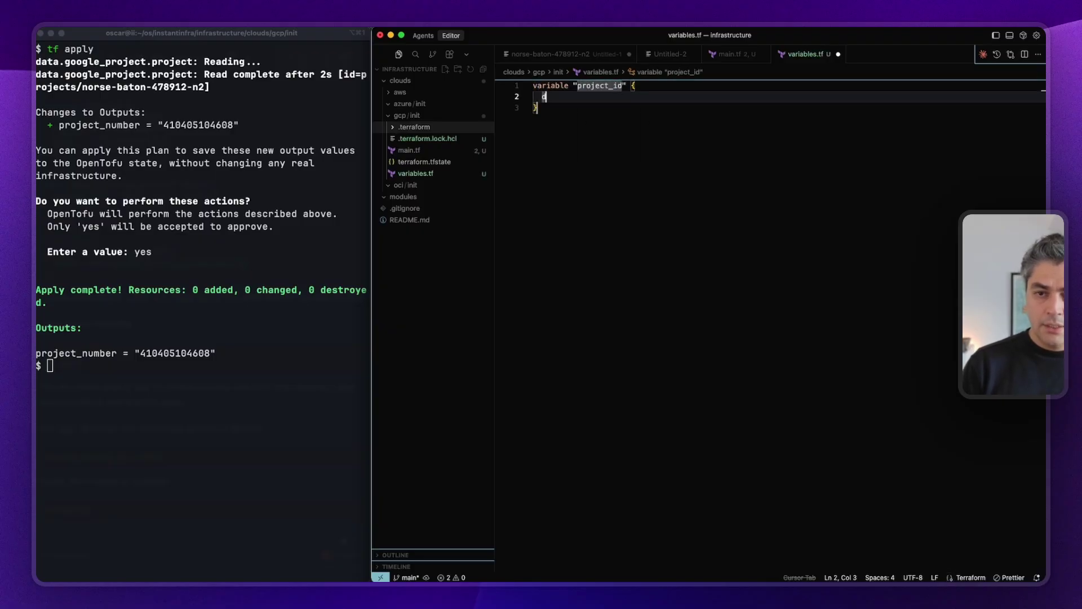
text(d)
key(BackSpace)
text(ty)
key(Tab)
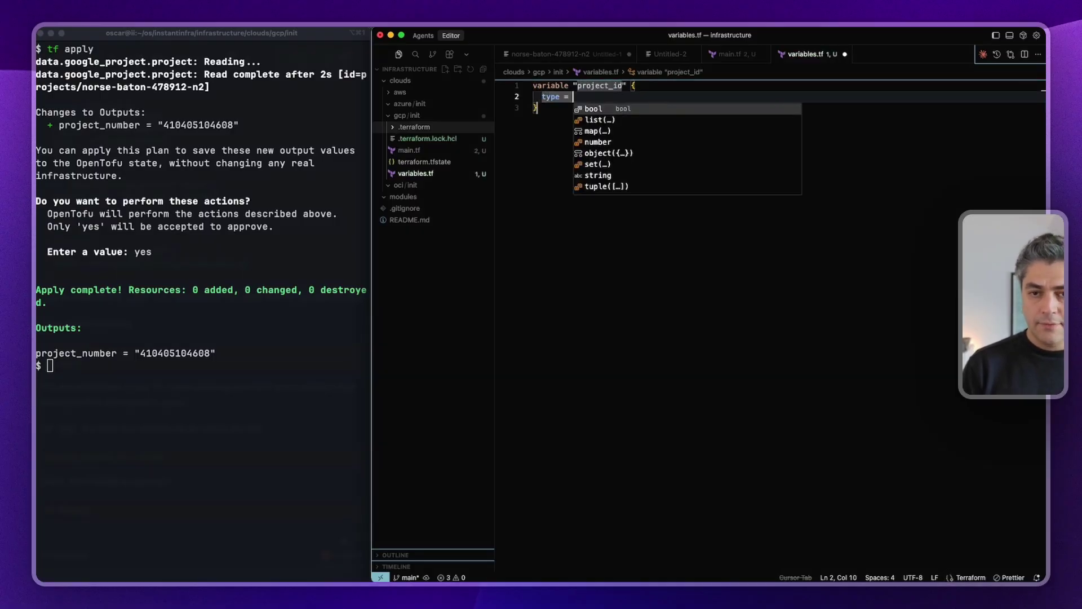
text(st)
key(Tab)
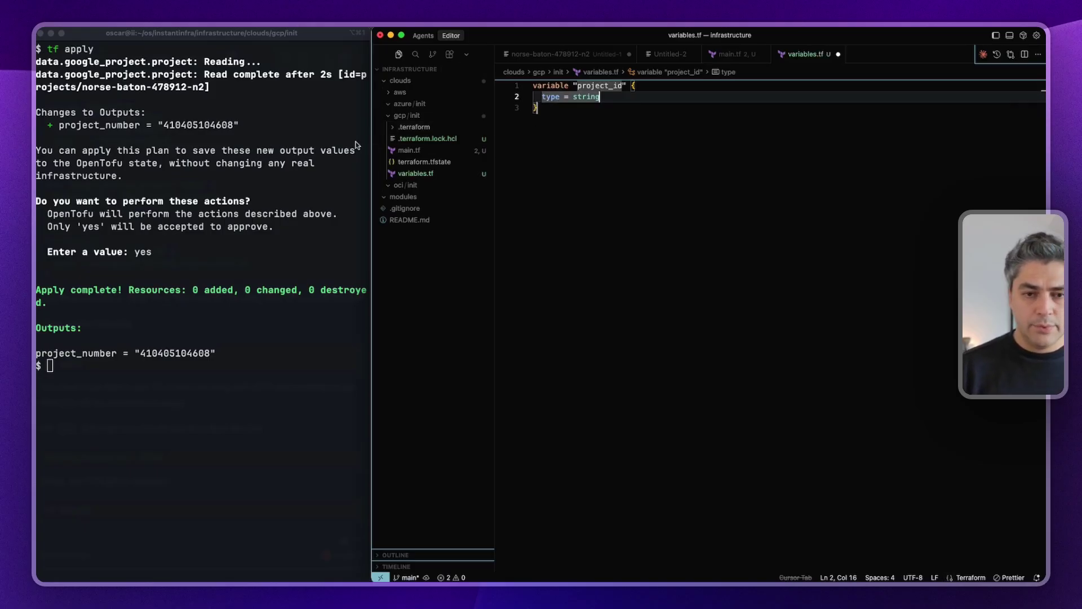
Start another new file in gcp/init named variables.auto.tfvars.
click(418, 117)
right_click(415, 115)
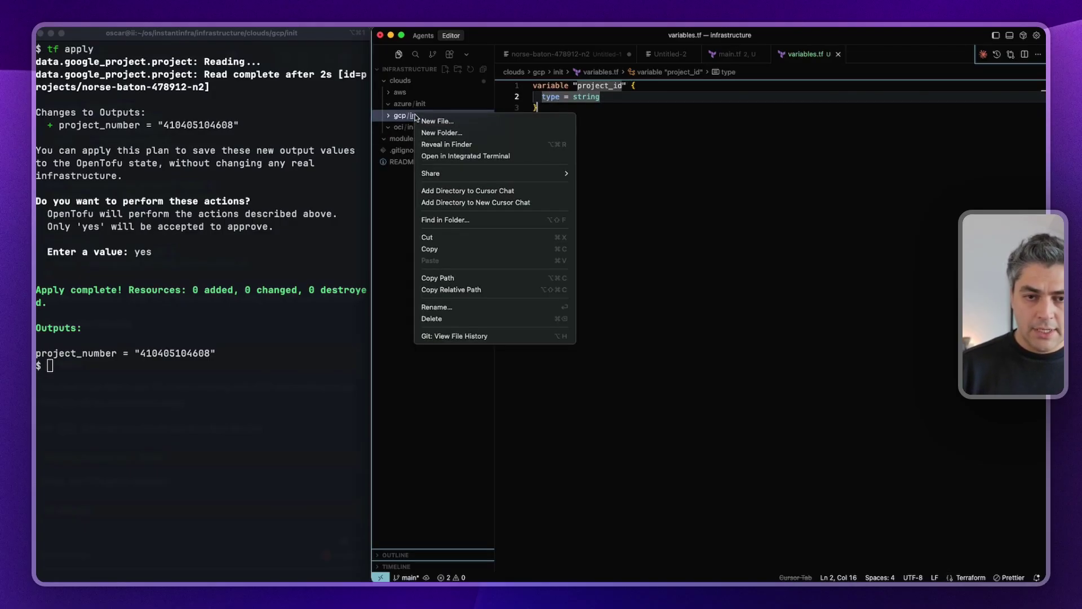
click(429, 121)
text(variabl)
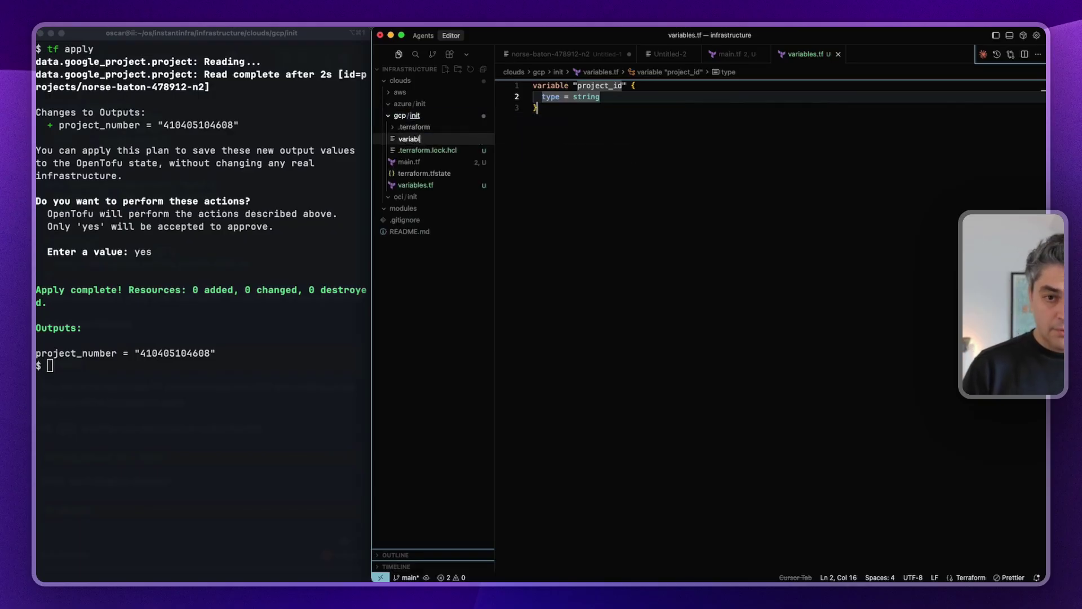
text(es.auto.)
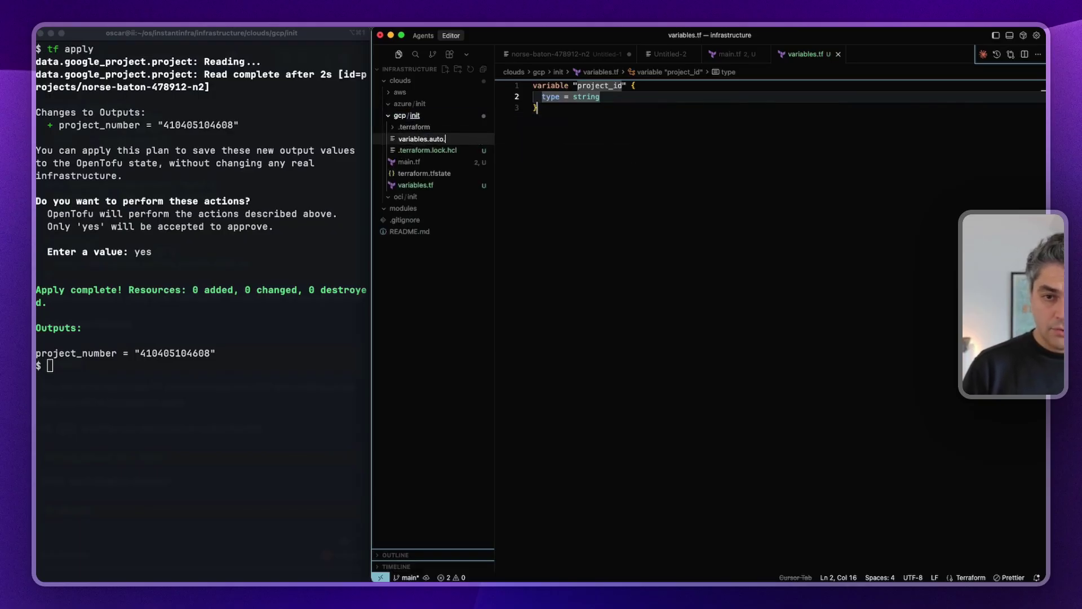
text(tfvars)
In variables.auto.tfvars, set project_id to the Google Cloud project's ID, then revisit variables.tf and main.tf.
key(Return)
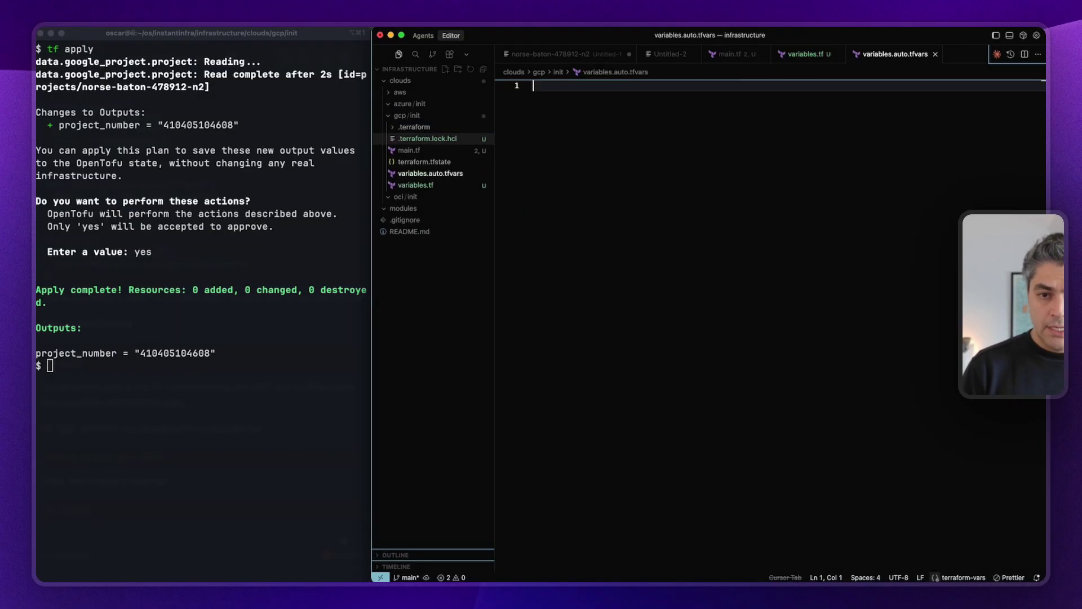
text(pro)
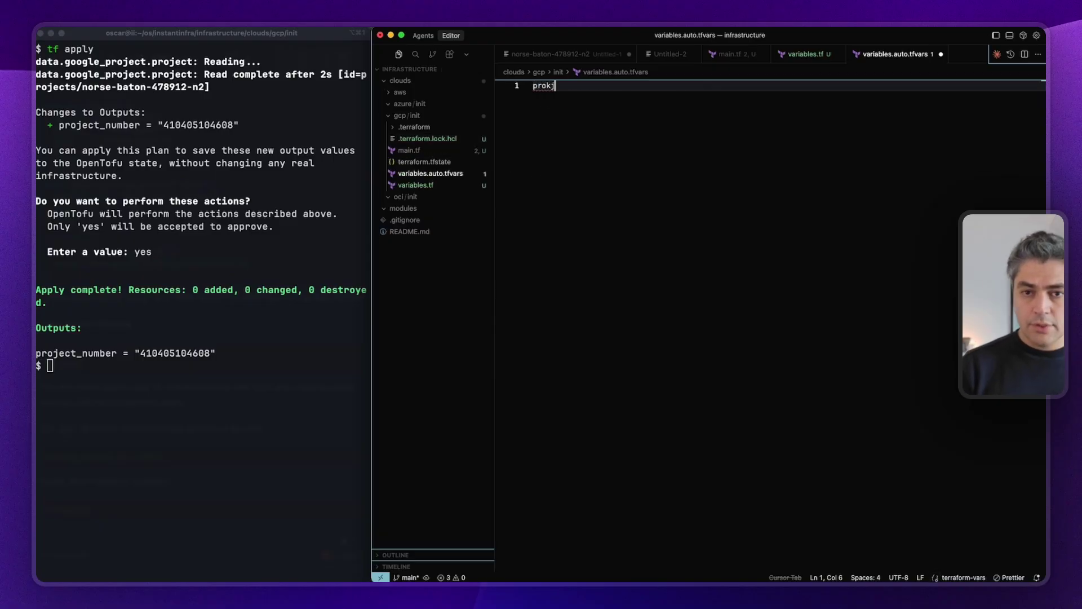
text(j)
key(Tab)
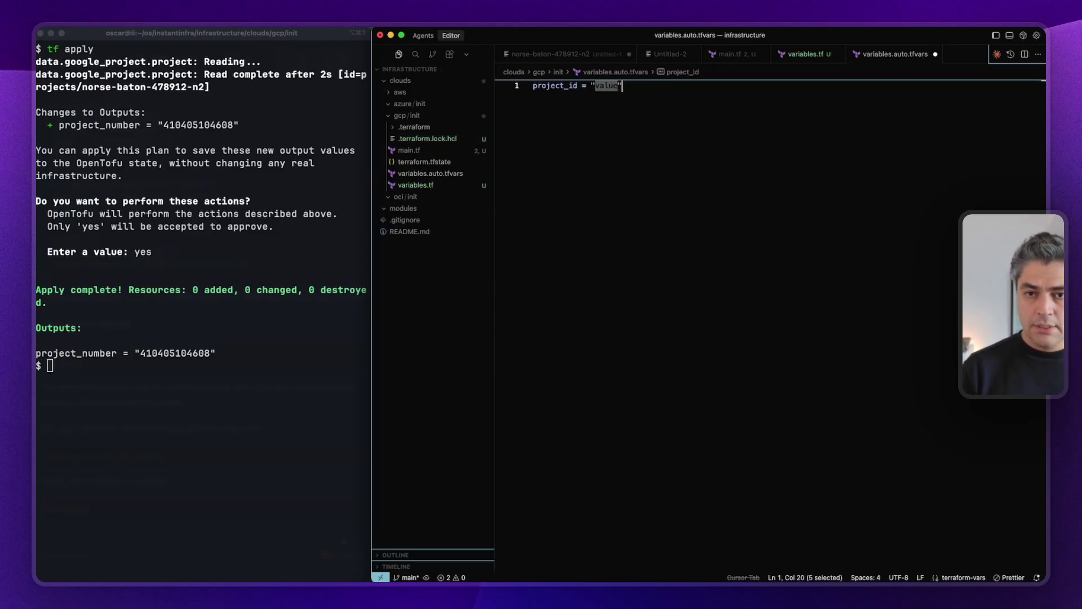
key(Tab)
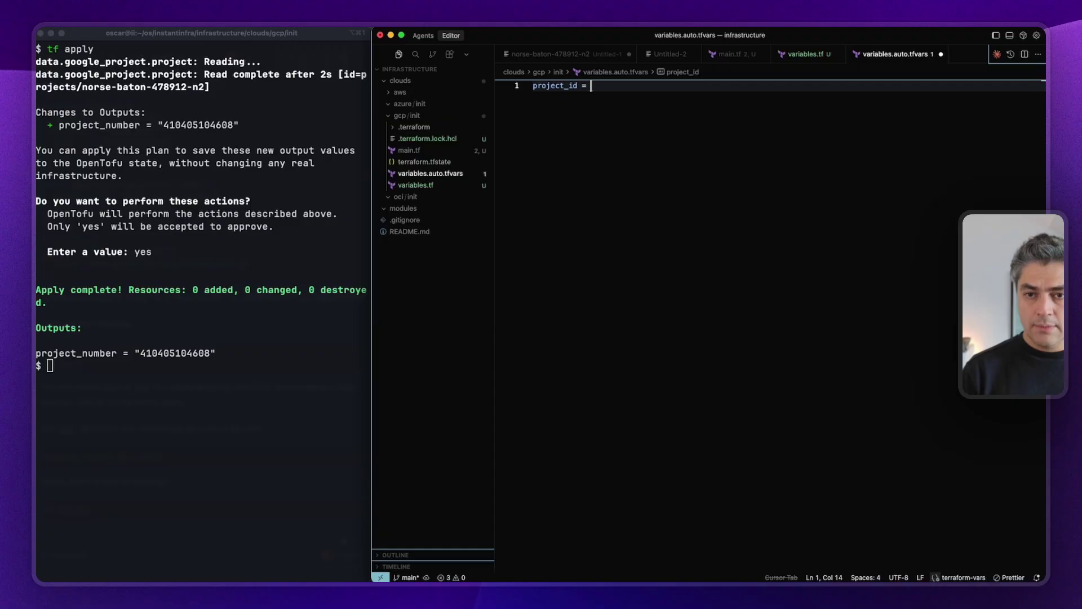
key(Tab)
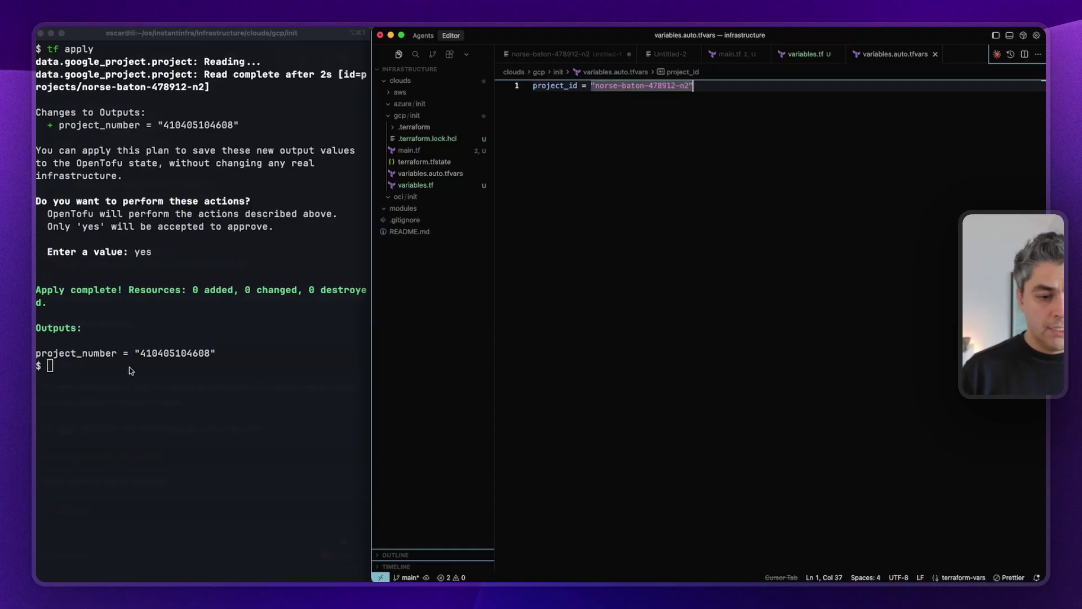
click(191, 367)
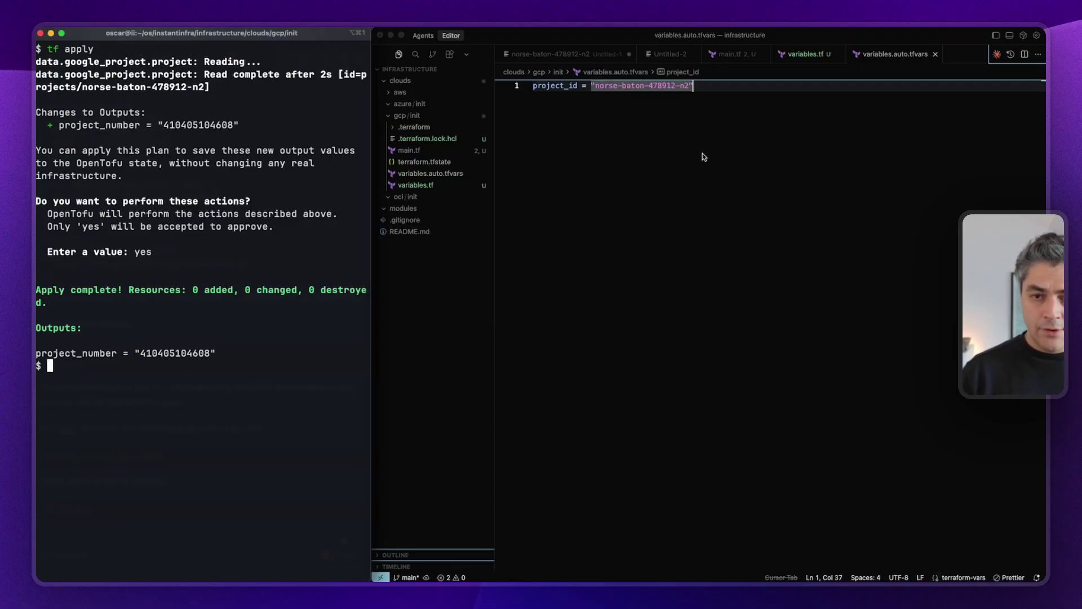
click(427, 184)
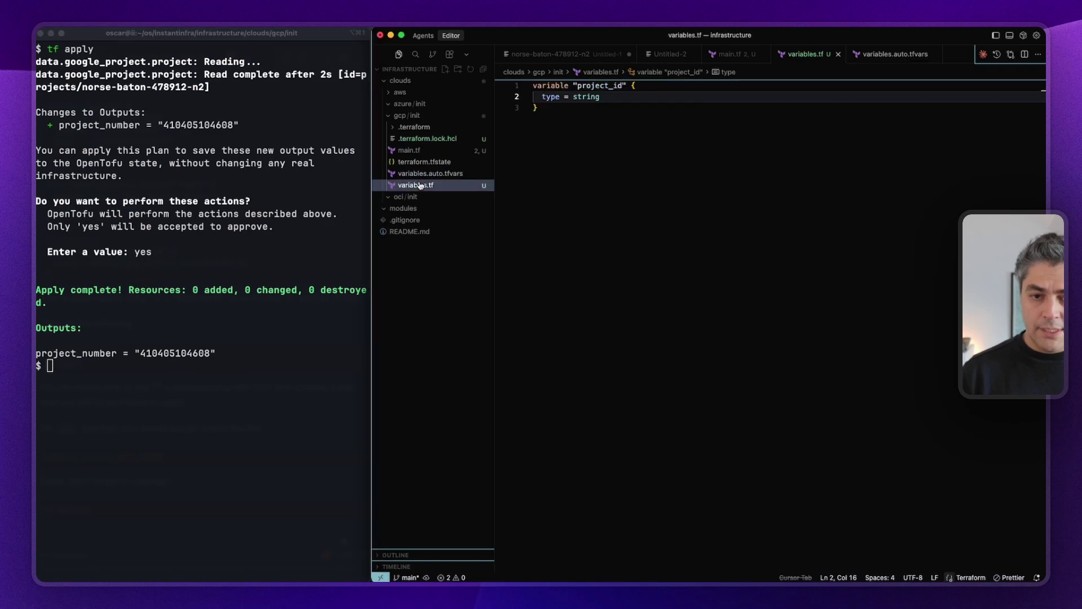
click(413, 152)
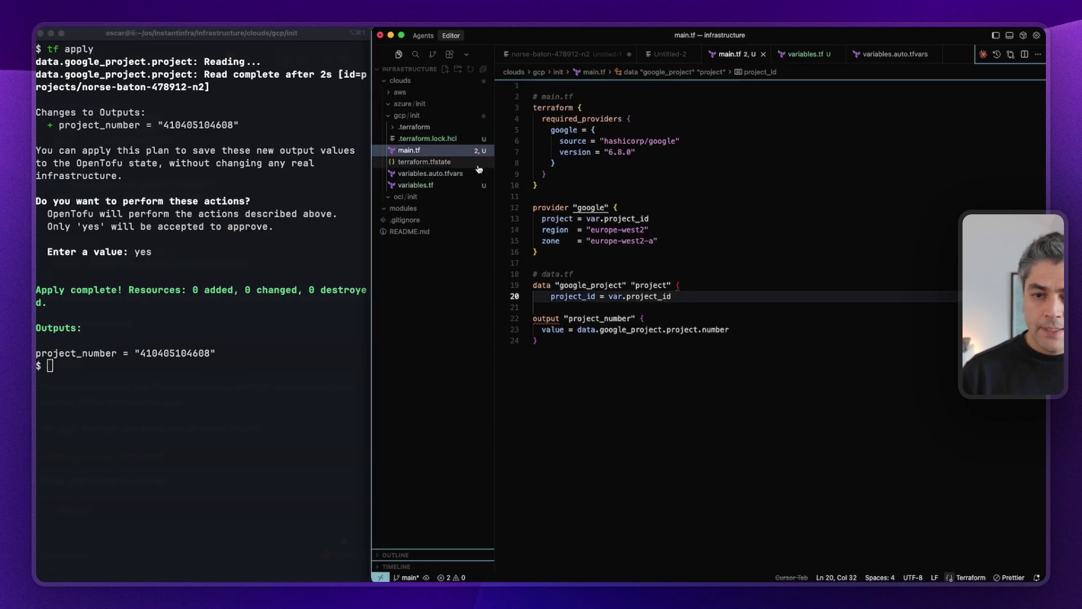
Restore the data block's closing brace on its own line in main.tf and save.
click(711, 323)
click(672, 296)
text(})
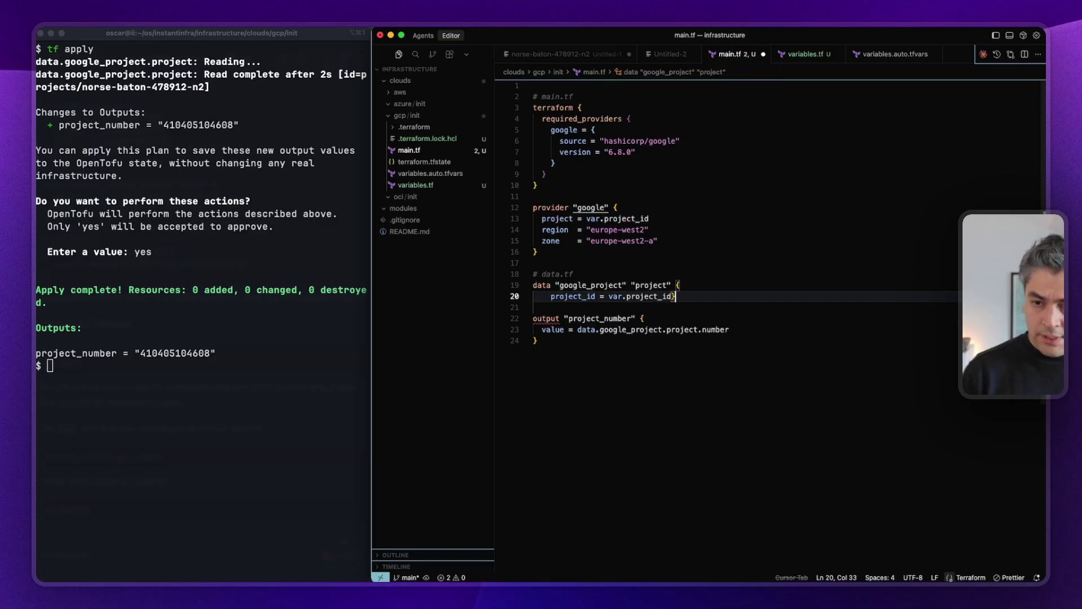
key(Left)
key(Return)
key(BackSpace)
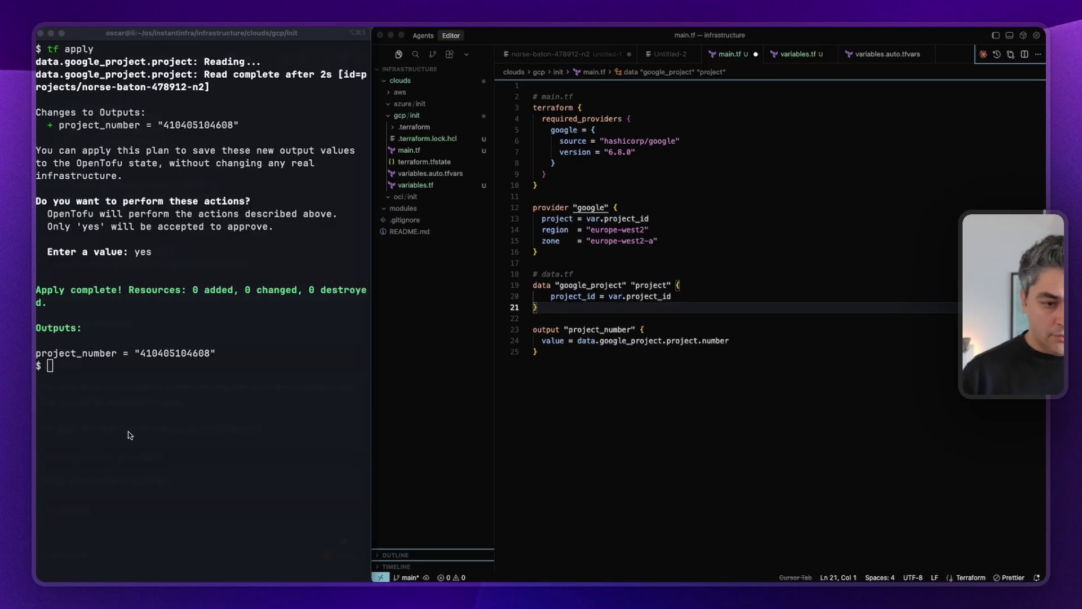
key(super+s)
Run tf fmt on the gcp/init folder to reformat main.tf's indentation.
click(129, 435)
text(tf fmt )
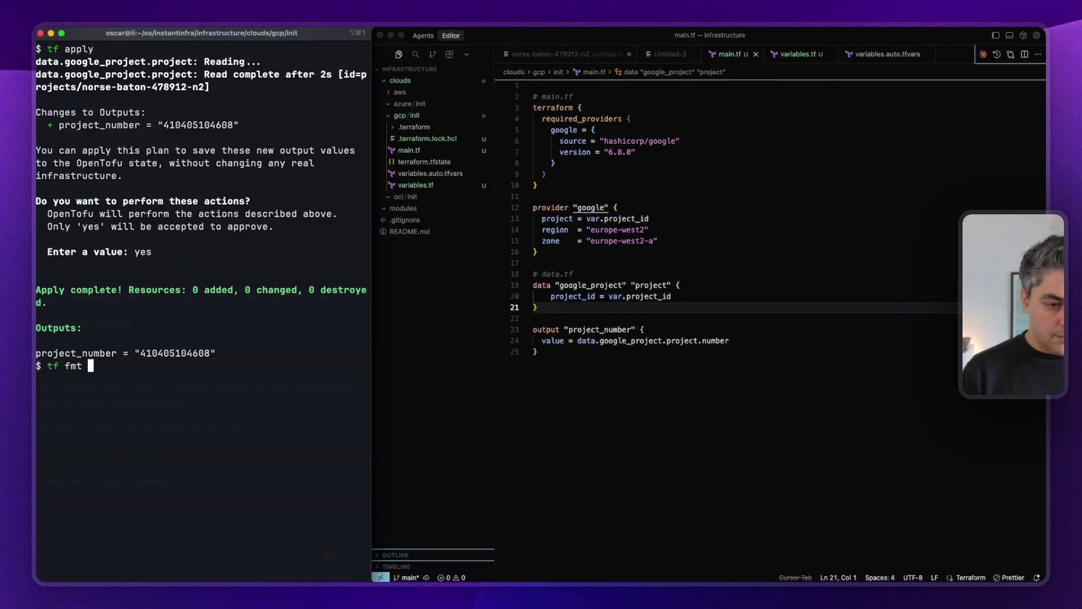
text(-r)
key(Return)
key(Up)
text(.)
key(Return)
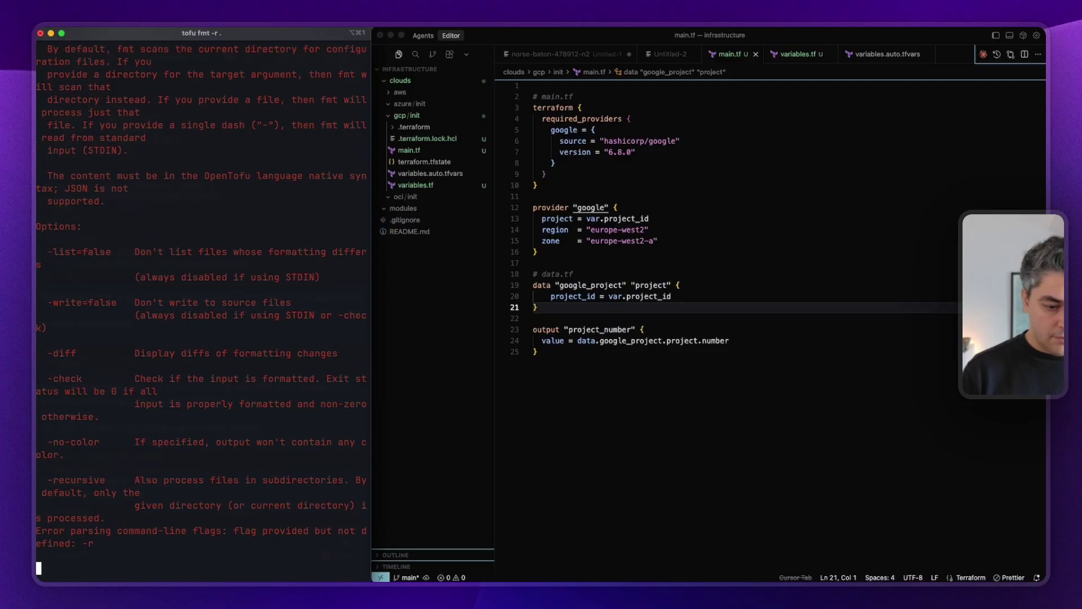
key(Up)
key(Left)
key(Left)
key(Left)
key(Left)
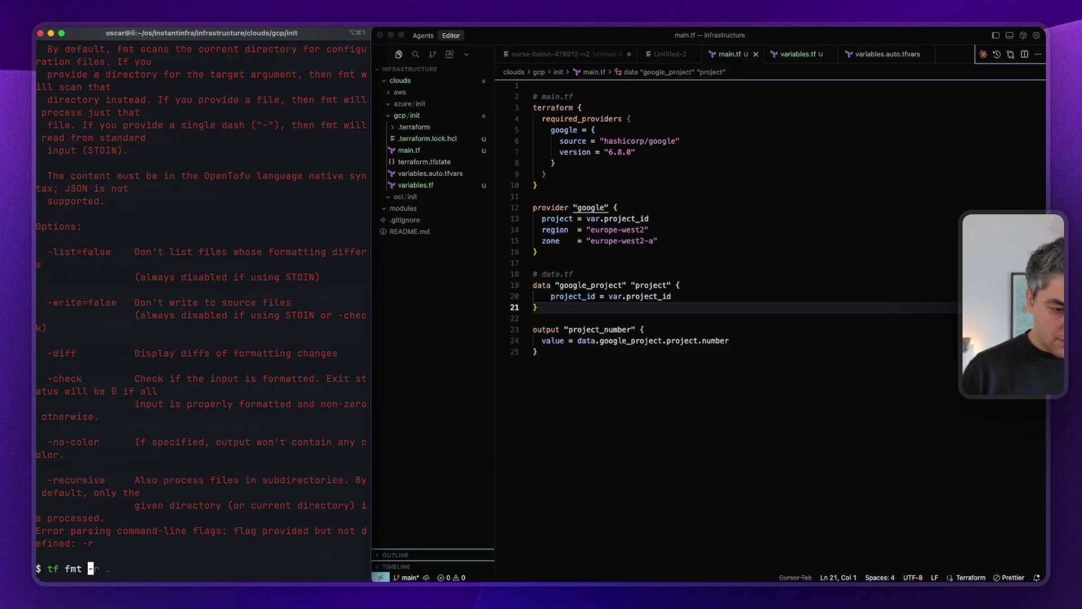
key(Delete)
key(Delete)
key(Delete)
key(Return)
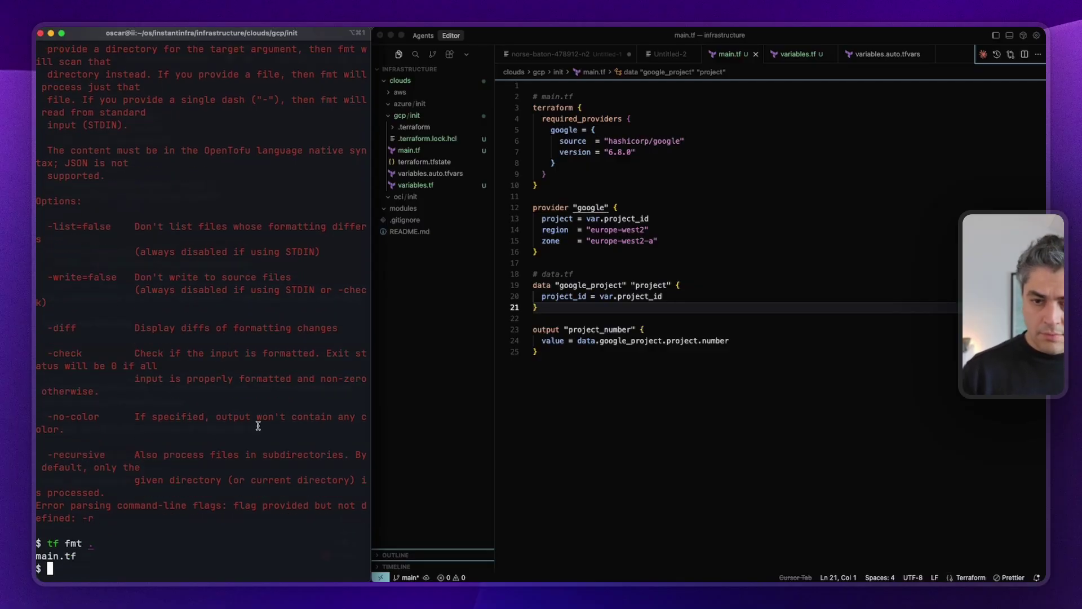
click(630, 380)
click(227, 370)
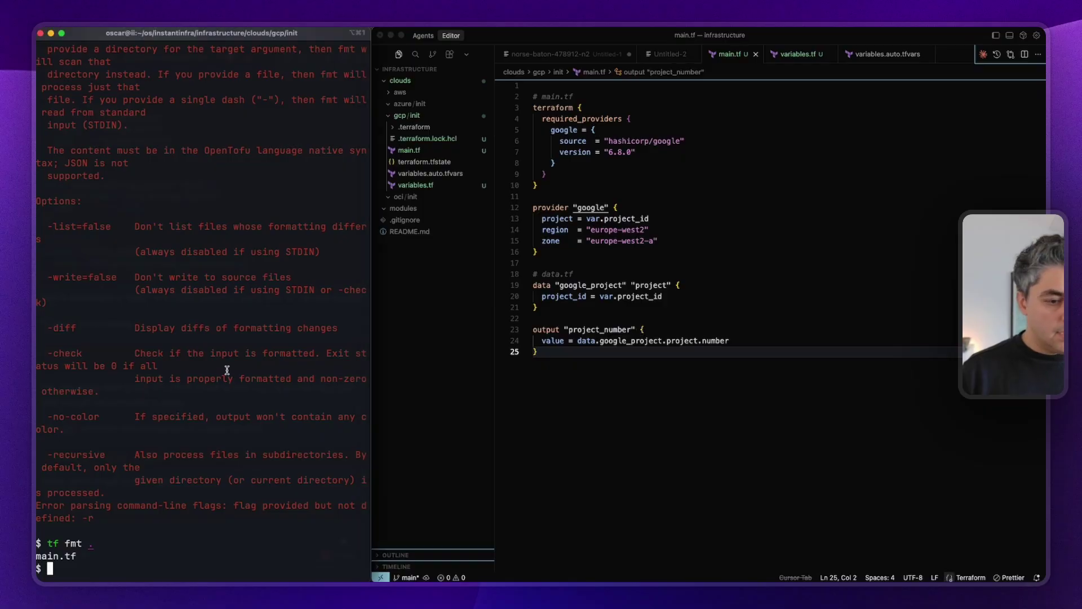
Run tf fmt -recursive, clear the terminal, and run tf plan to check the configuration.
double_click(48, 455)
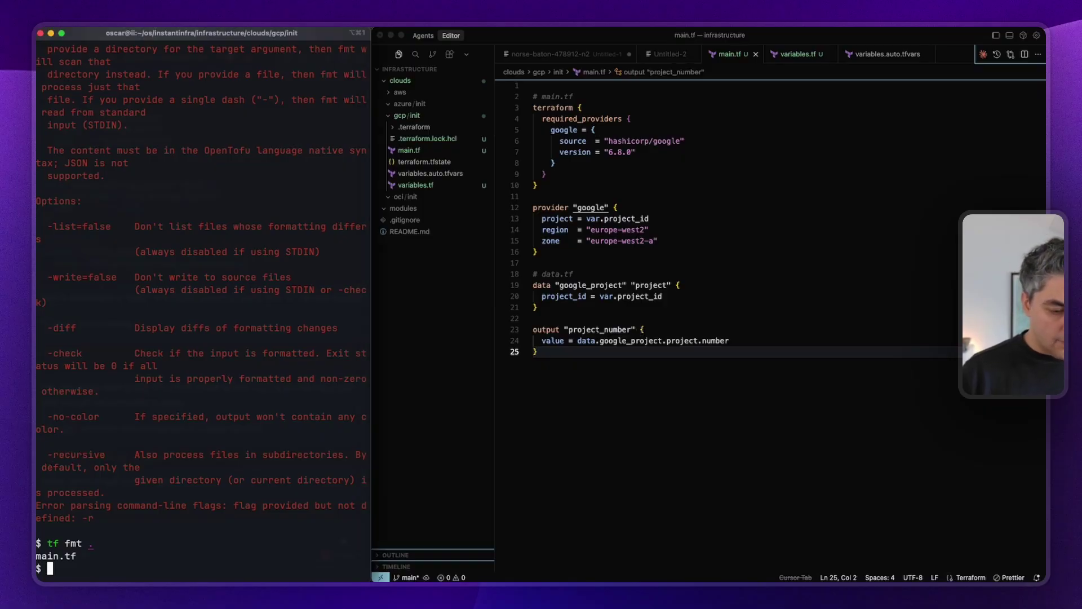
text(-recursive)
key(ctrl+a)
text(tf fmt)
key(Return)
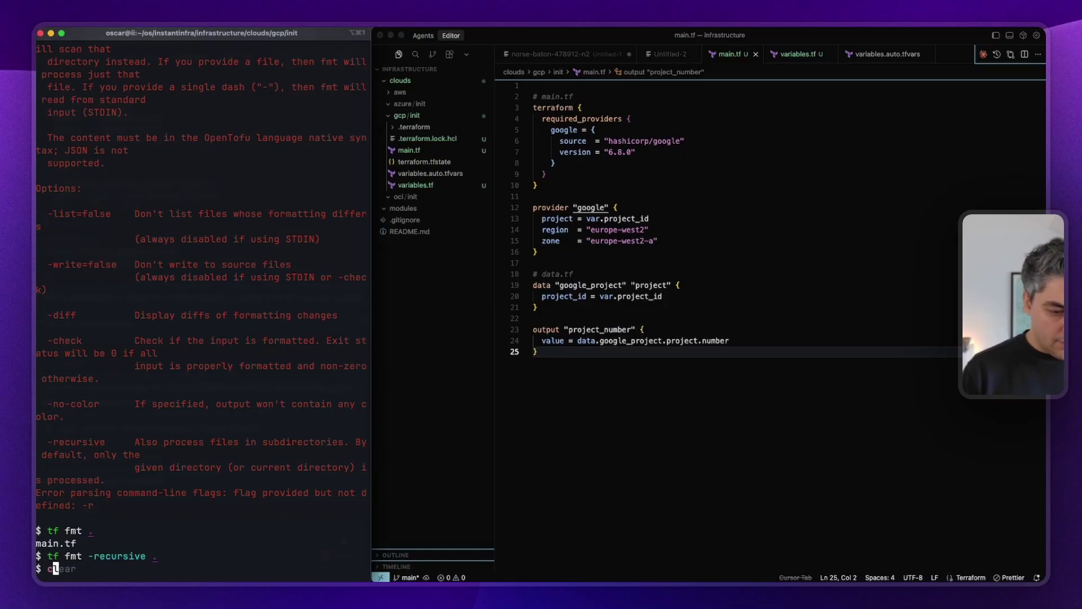
key(ctrl+l)
text(tf plan)
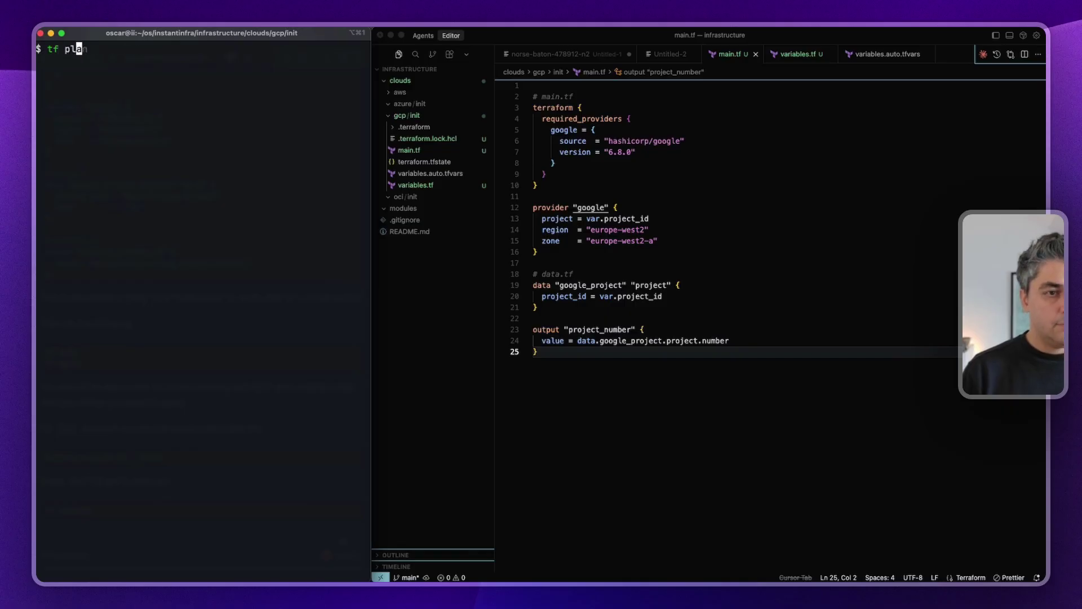
key(Return)
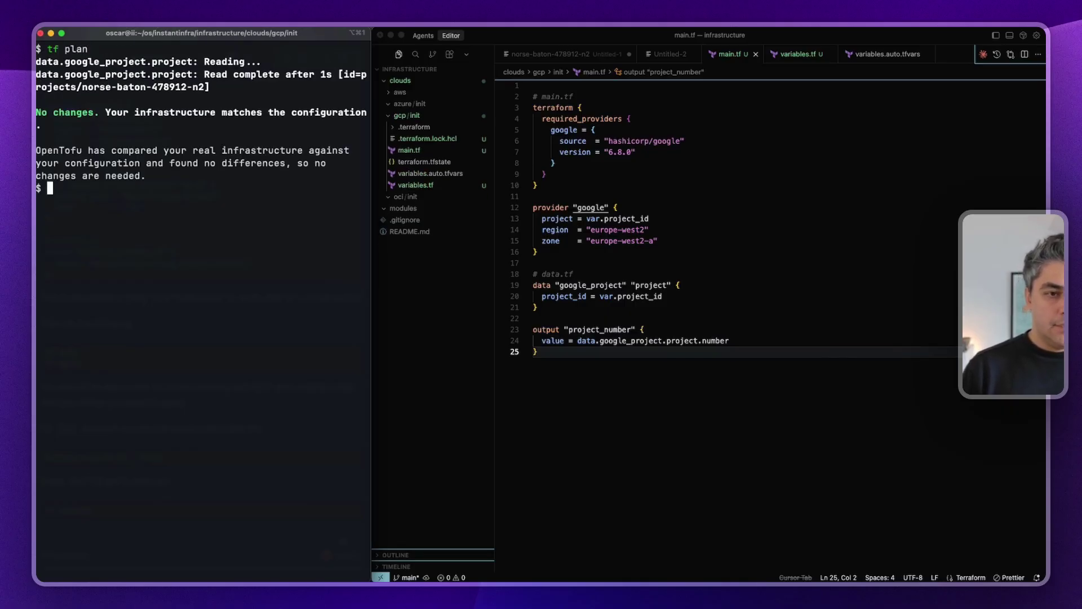
Clear the stray 'y' at the prompt and run tf apply in the terminal.
text(y)
key(BackSpace)
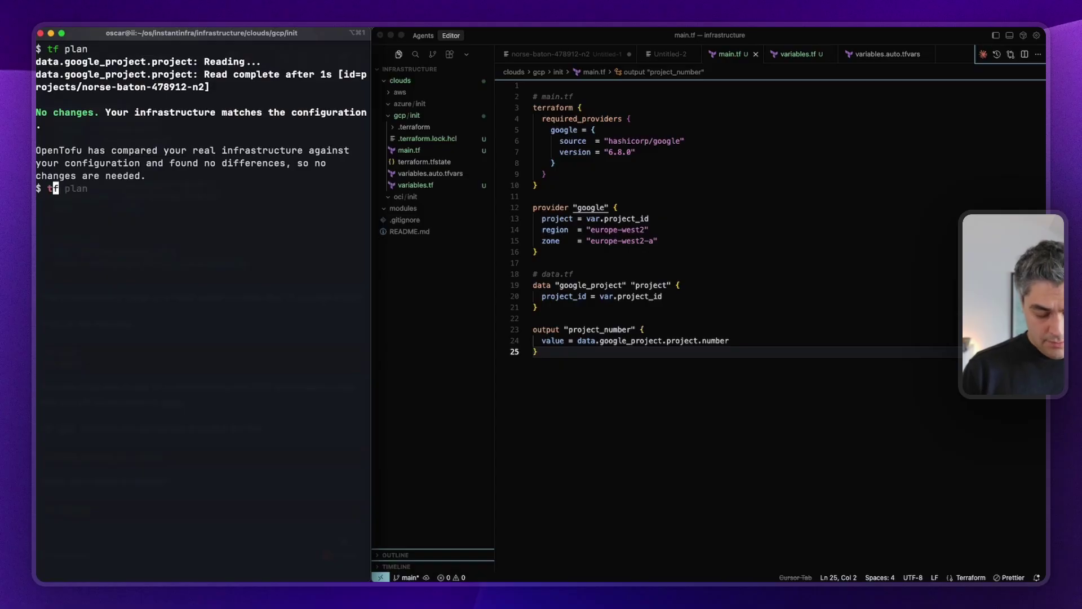
text(tf apply)
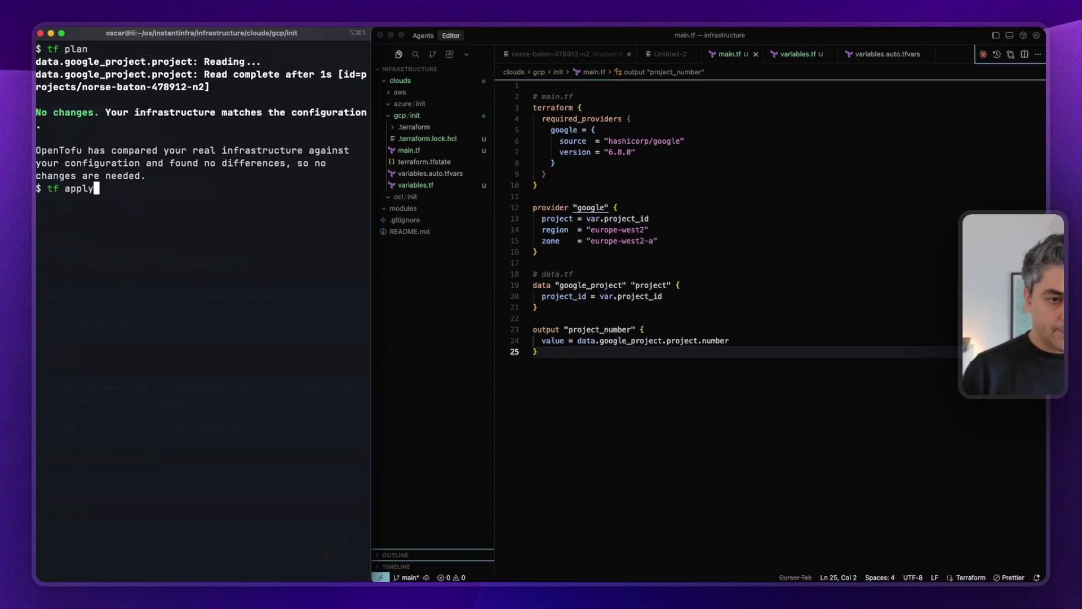
key(Return)
Inspect the project_number output and its printed value, trying .id before restoring .number.
double_click(586, 331)
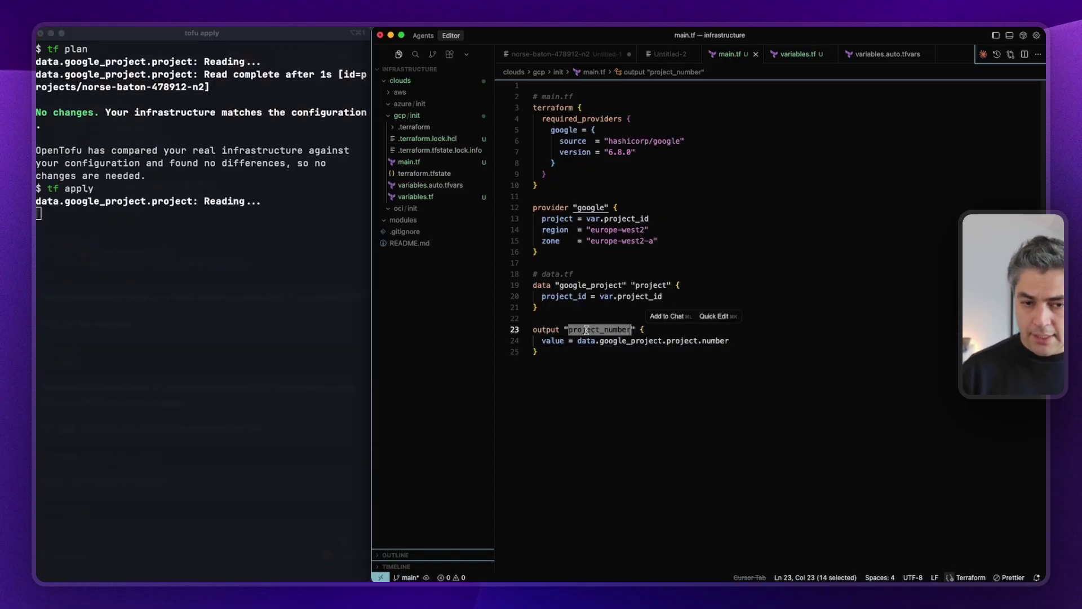
double_click(193, 403)
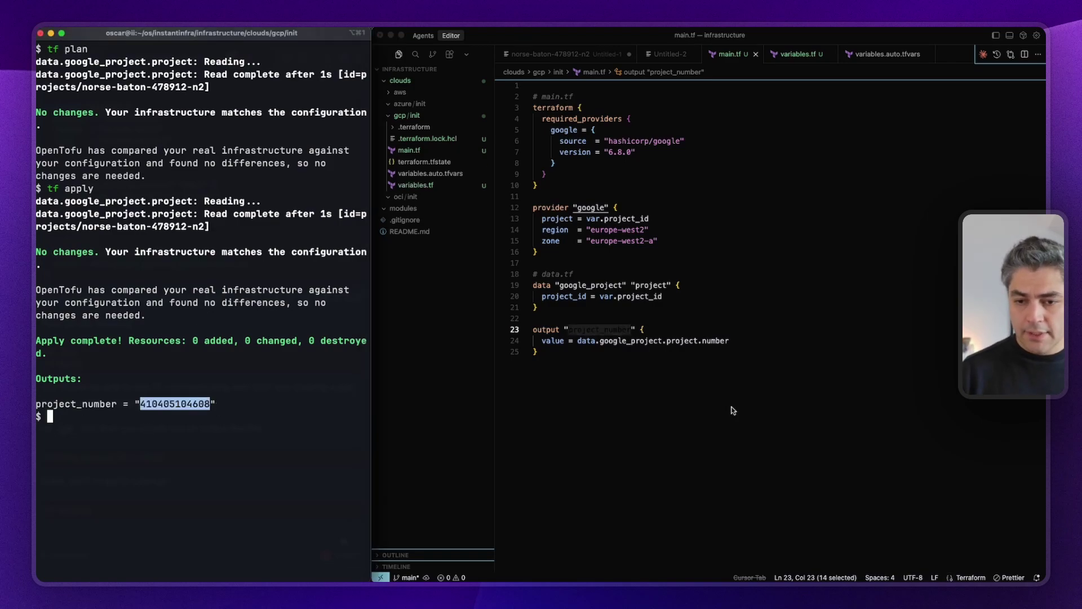
click(697, 341)
key(Delete)
key(Delete)
key(Delete)
key(Delete)
key(Delete)
key(Delete)
key(Delete)
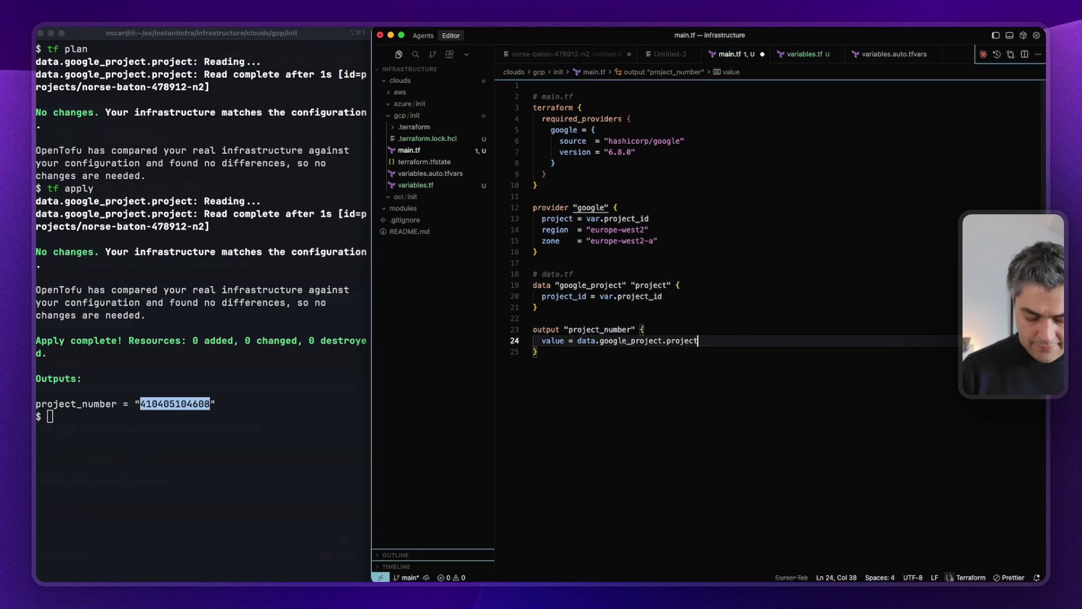
text(.)
scroll(839, 391, down, 1)
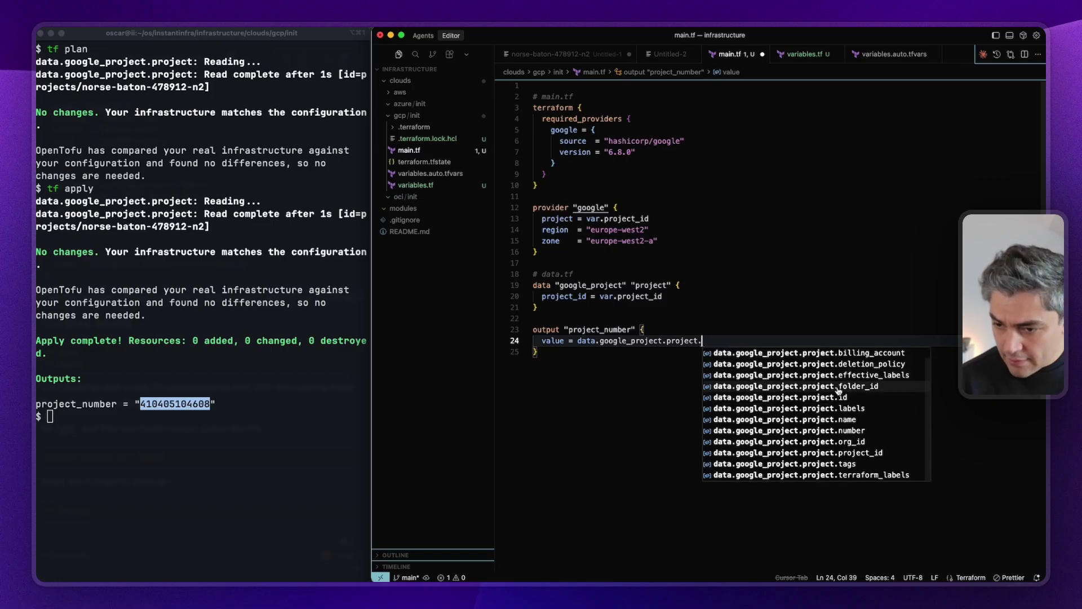
click(831, 397)
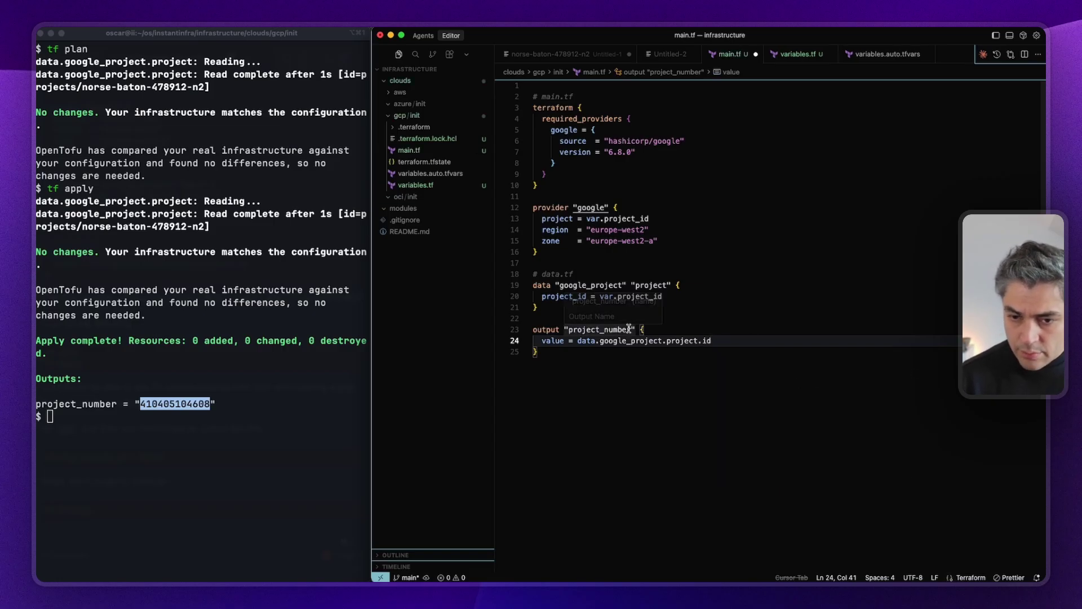
key(BackSpace)
key(BackSpace)
key(BackSpace)
key(super+z)
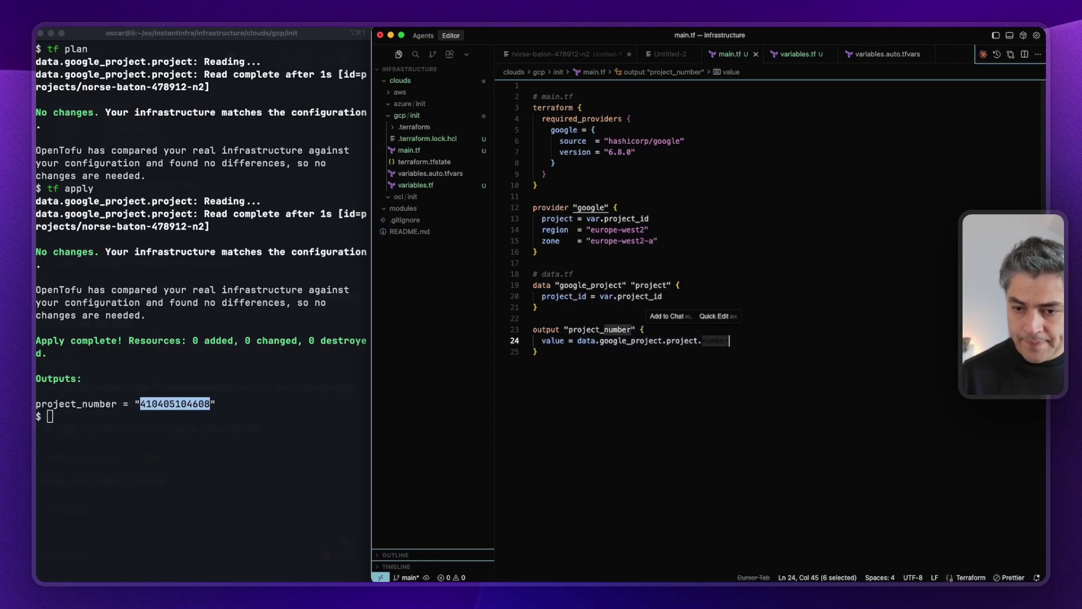
Duplicate the project_number output as project_id with value data.google_project.project.id.
drag(610, 373, 504, 332)
key(shift+alt+Down)
key(Left)
key(Return)
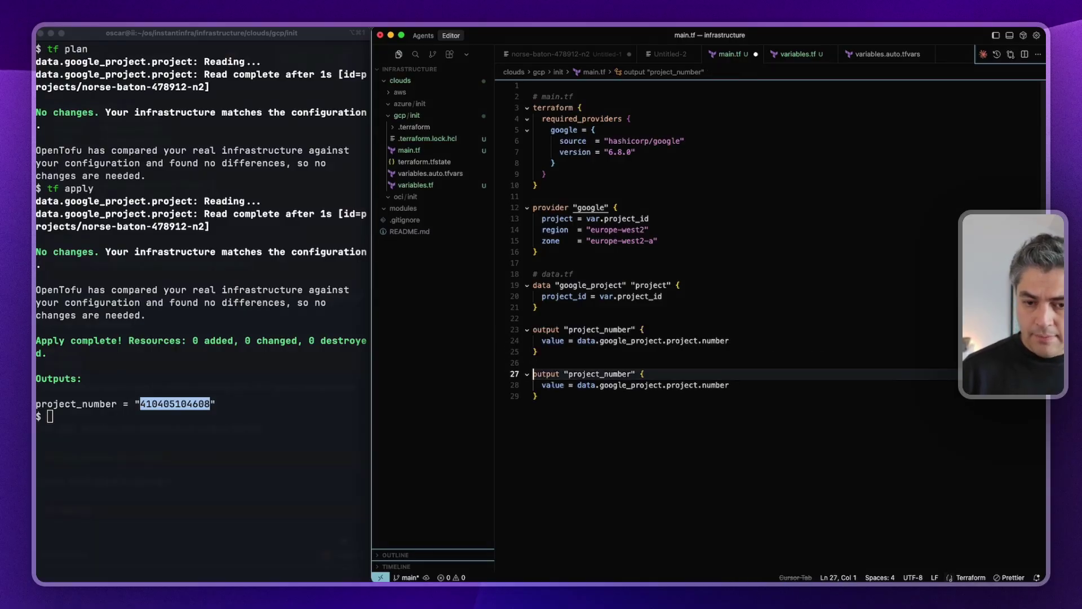
drag(634, 369, 607, 370)
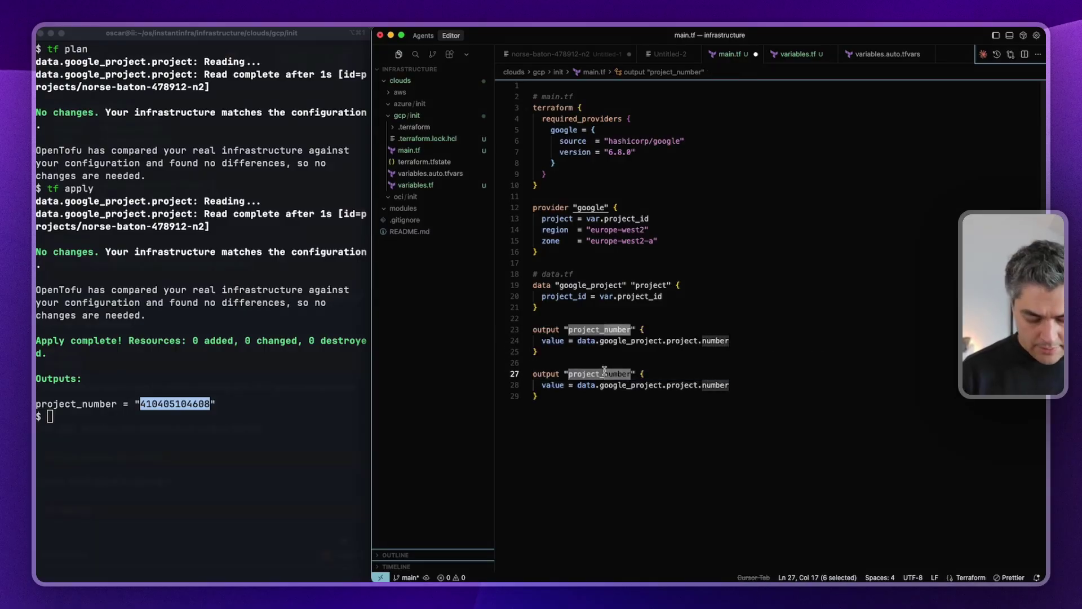
text(id)
key(Down)
key(End)
key(alt+BackSpace)
text(id)
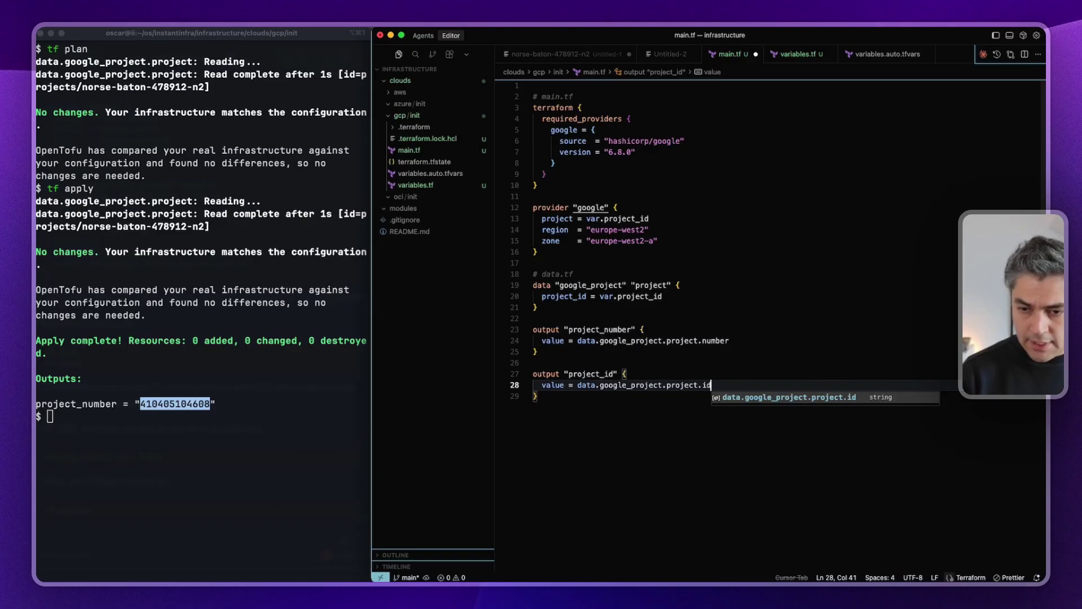
Rerun tf apply, confirm with yes, and select the printed project_id and project_number outputs.
click(134, 470)
key(Up)
key(Return)
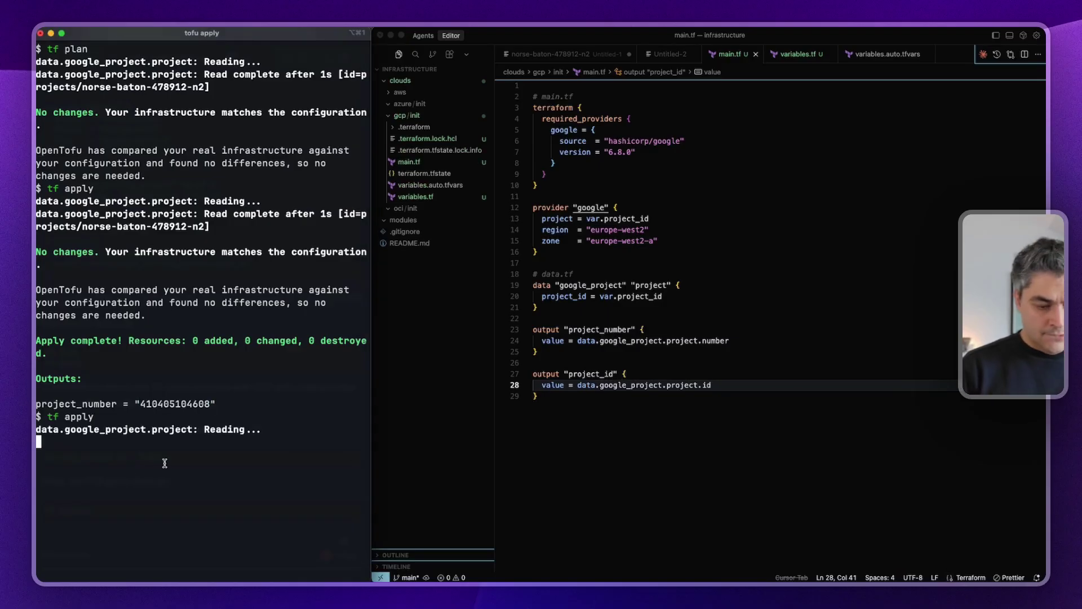
text(yes)
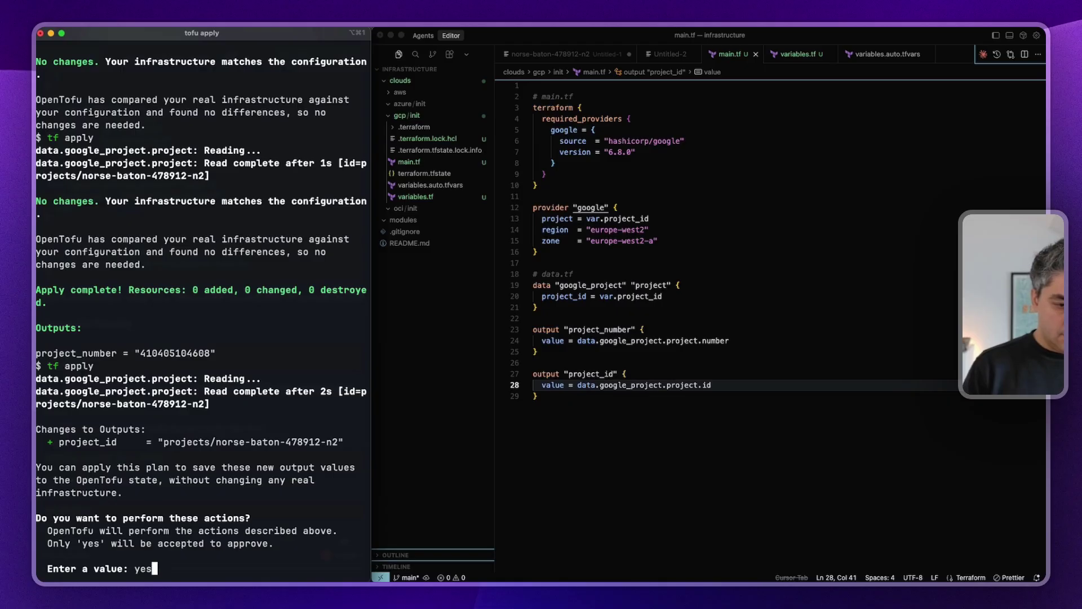
key(Return)
drag(116, 532, 293, 558)
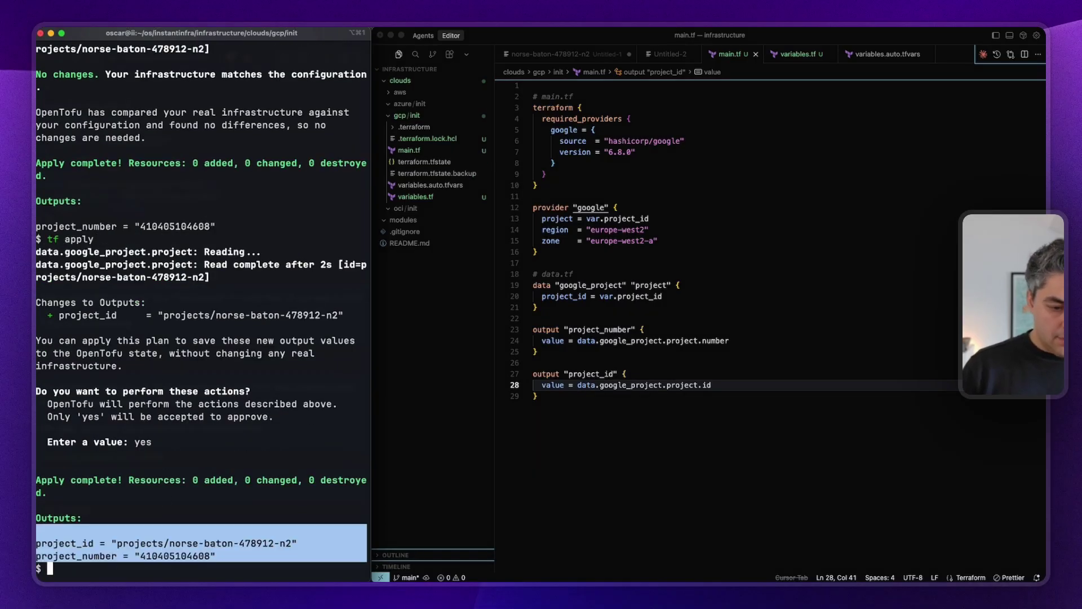
click(675, 398)
key(super+Tab)
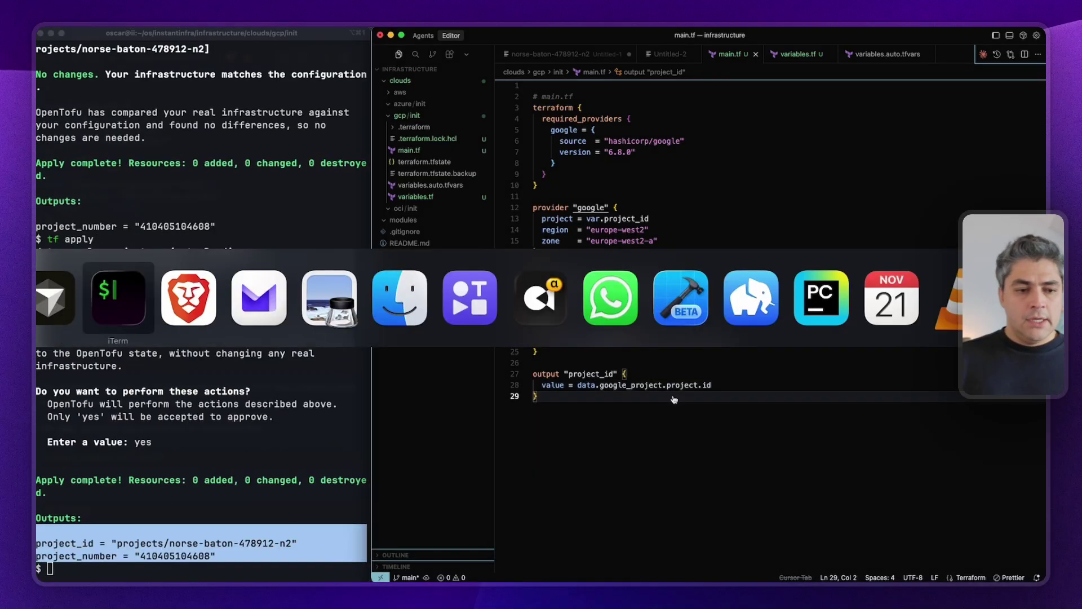
Switch to Brave and scroll through the tutorial page.
key(super+Tab)
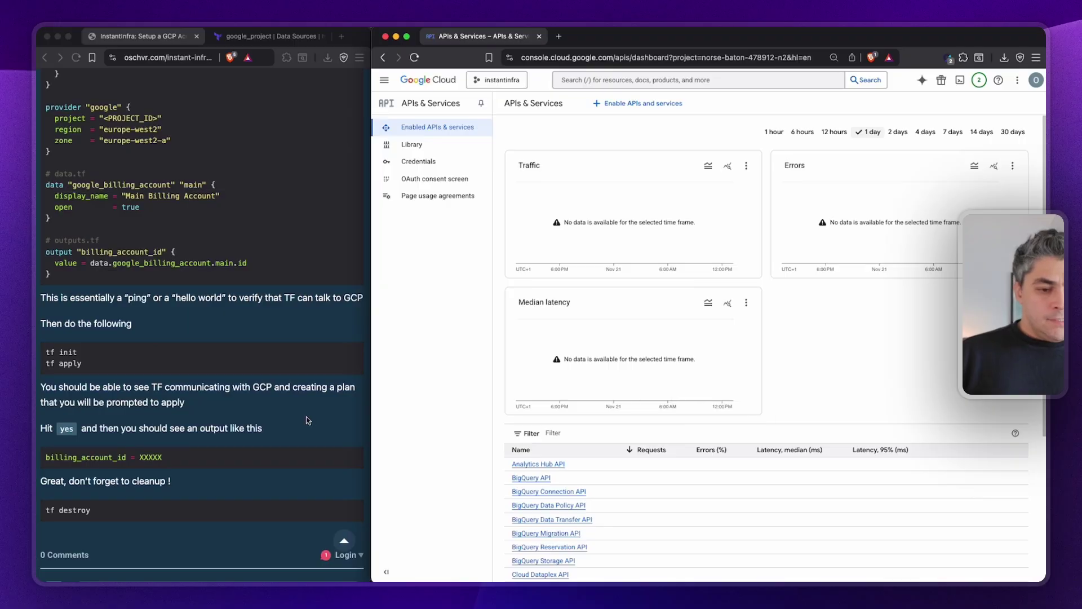
click(202, 394)
scroll(214, 174, up, 4)
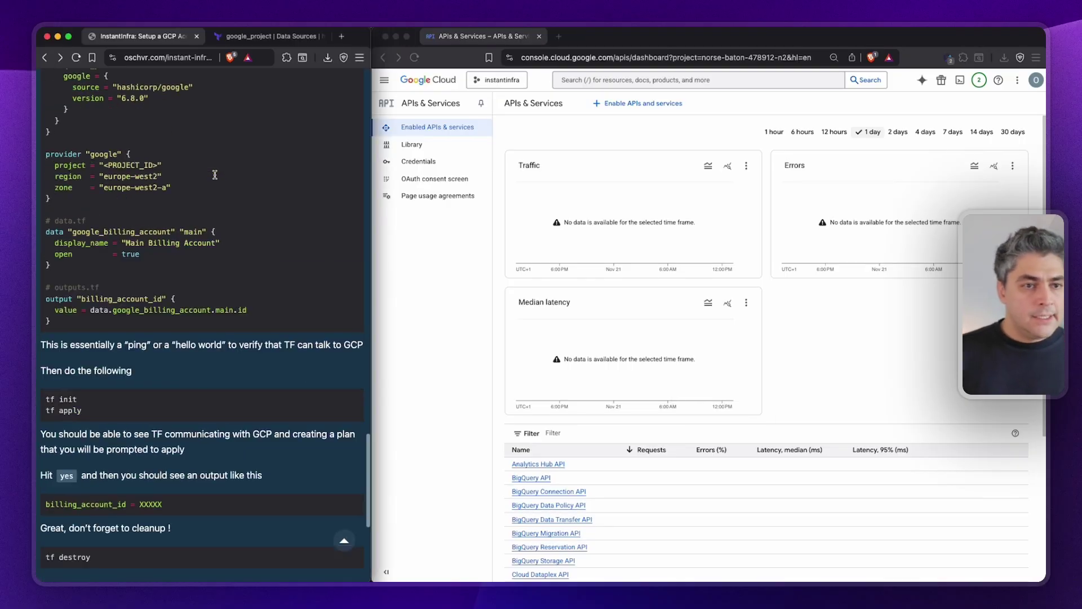
scroll(215, 174, down, 10)
drag(107, 333, 45, 150)
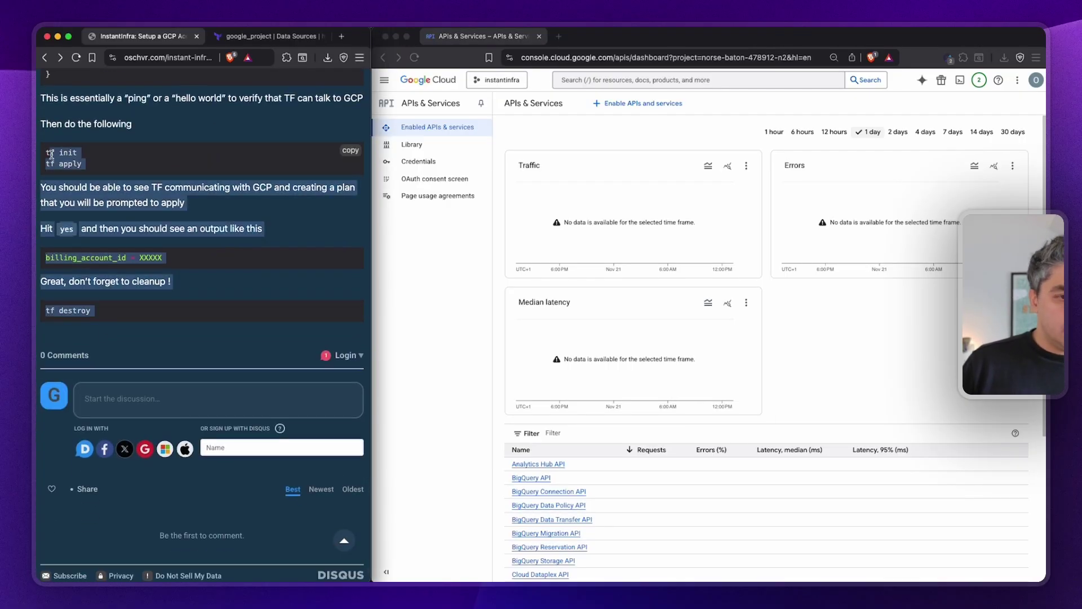
Show the last 1 hour of API traffic on the Cloud console's APIs & Services dashboard.
click(396, 79)
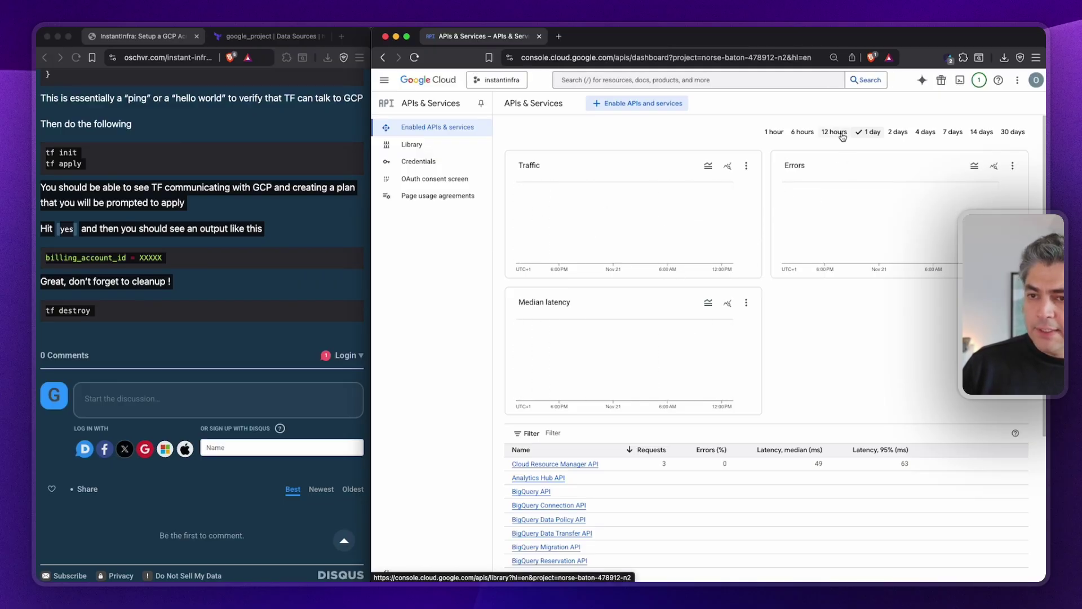
click(777, 133)
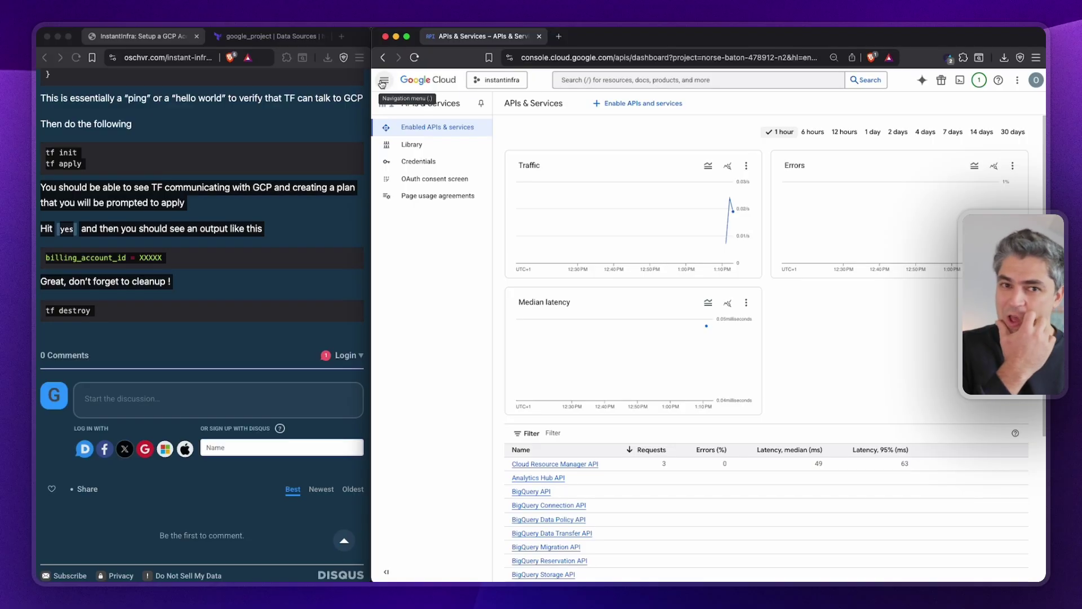
click(237, 188)
scroll(155, 230, up, 15)
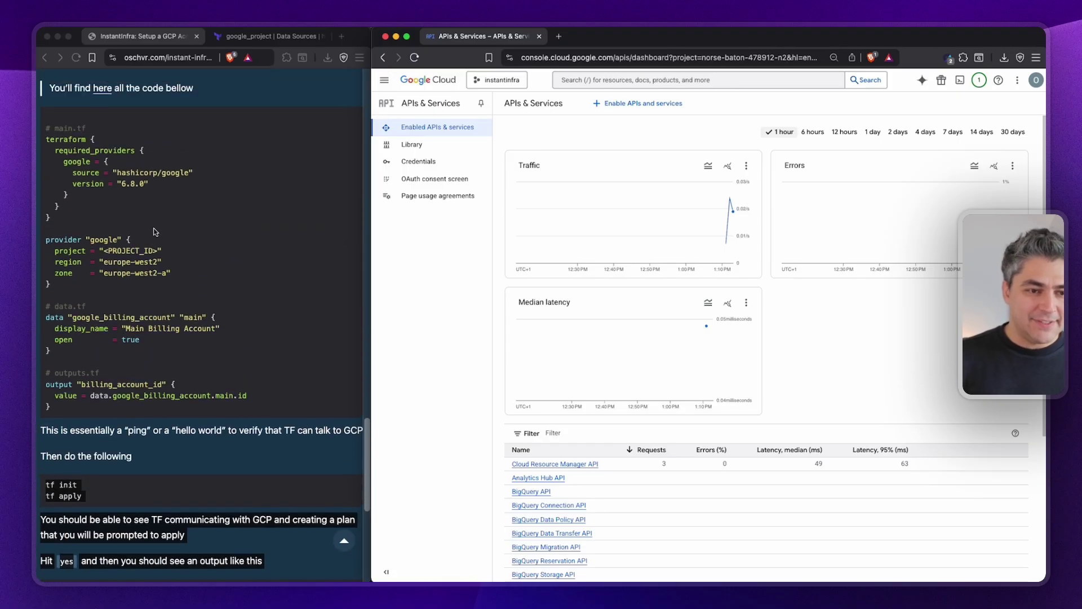